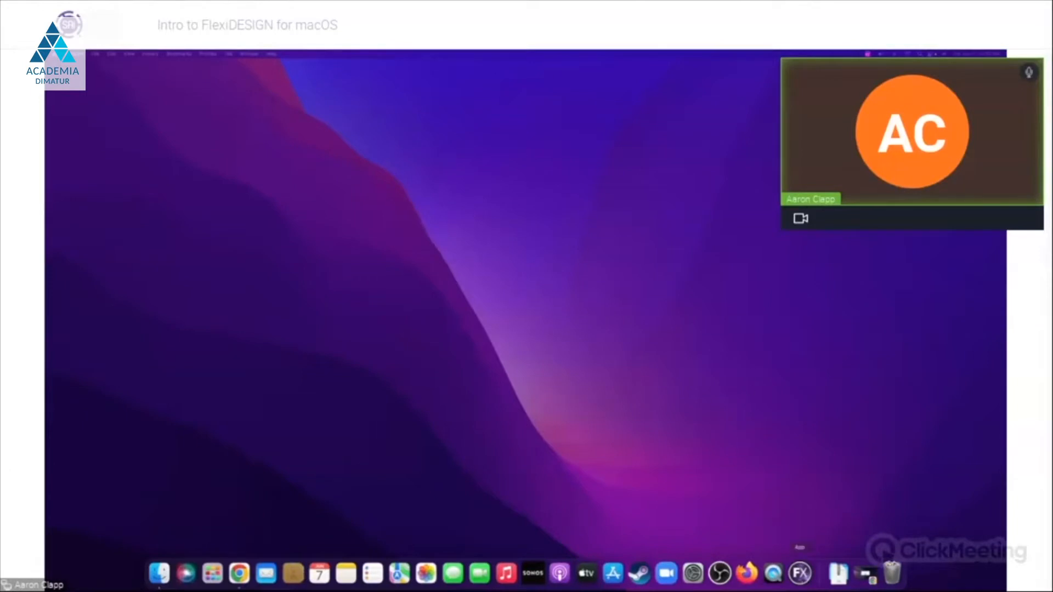
- Launch Flexi Design, reposition its window and floating panels, and enlarge the window to fill more of the desktop
{"action": "left_click", "coordinate": [800, 574]}
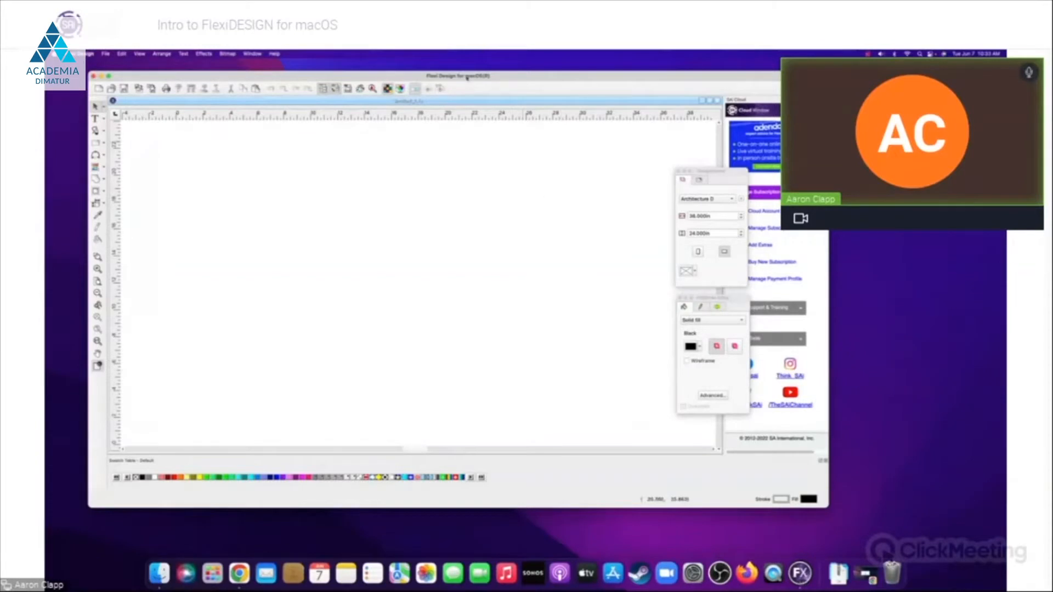
{"action": "left_click_drag", "start_coordinate": [466, 78], "coordinate": [426, 66]}
{"action": "left_click_drag", "start_coordinate": [728, 174], "coordinate": [641, 153]}
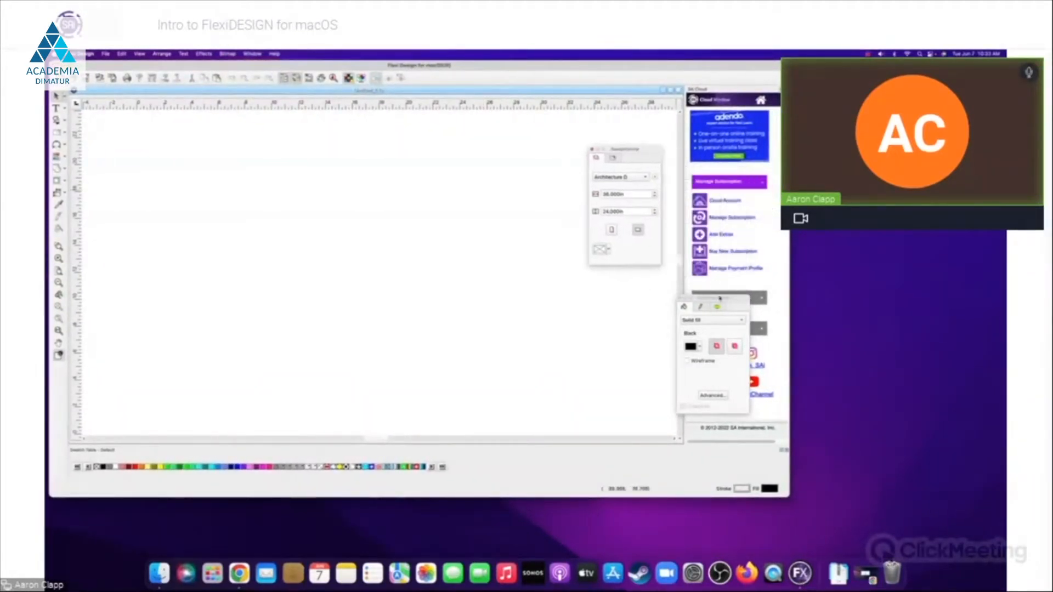
{"action": "left_click_drag", "start_coordinate": [720, 303], "coordinate": [640, 282]}
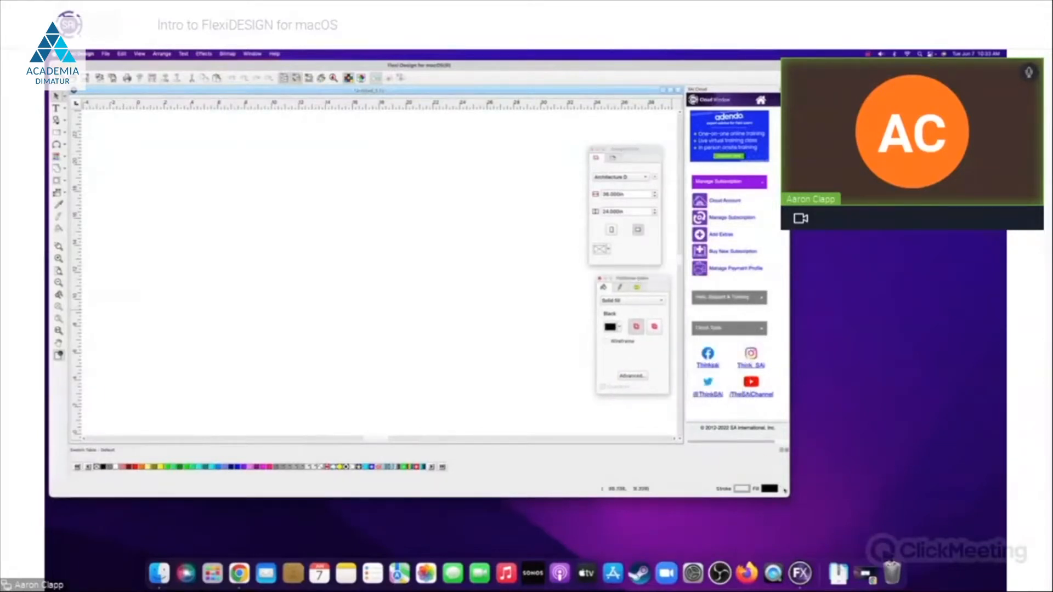
{"action": "left_click_drag", "start_coordinate": [786, 492], "coordinate": [908, 522]}
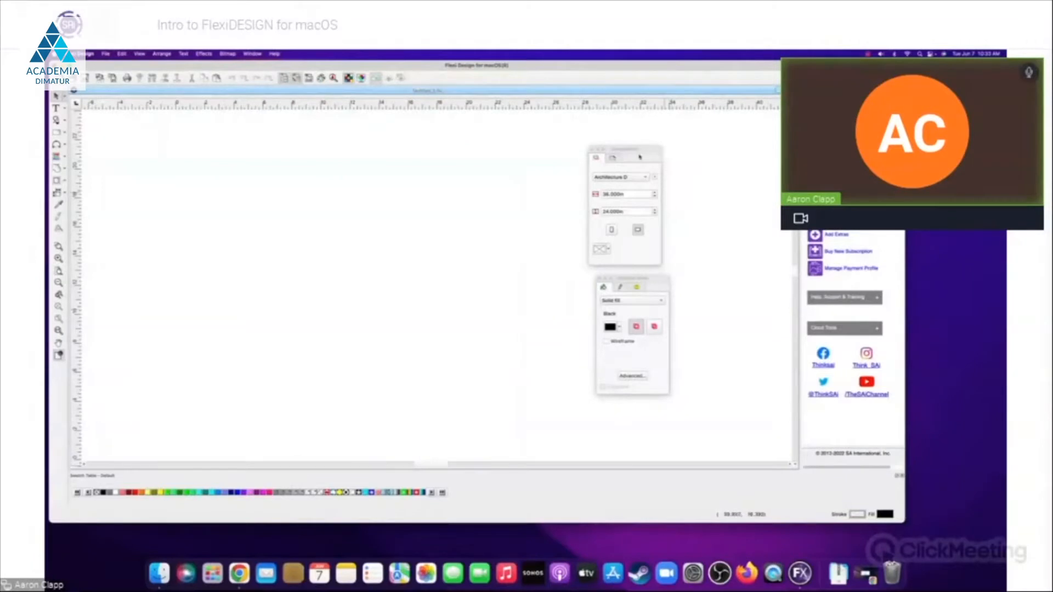
- Arrange the DesignCentral and Fill/Stroke Editor panels one above the other beside the drawing area's edge
{"action": "left_click_drag", "start_coordinate": [640, 158], "coordinate": [761, 127]}
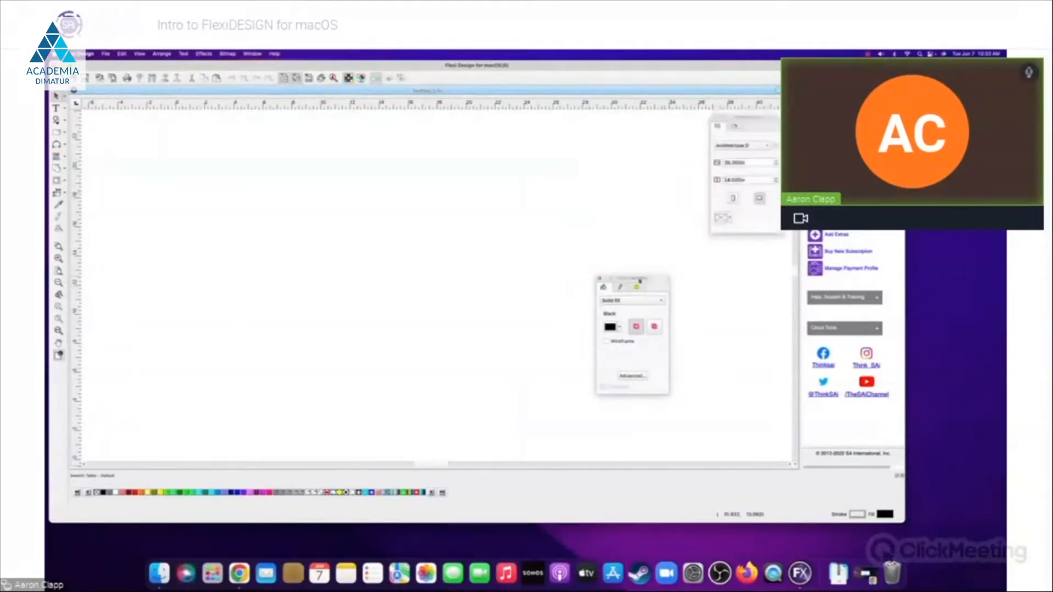
{"action": "left_click_drag", "start_coordinate": [639, 282], "coordinate": [750, 253]}
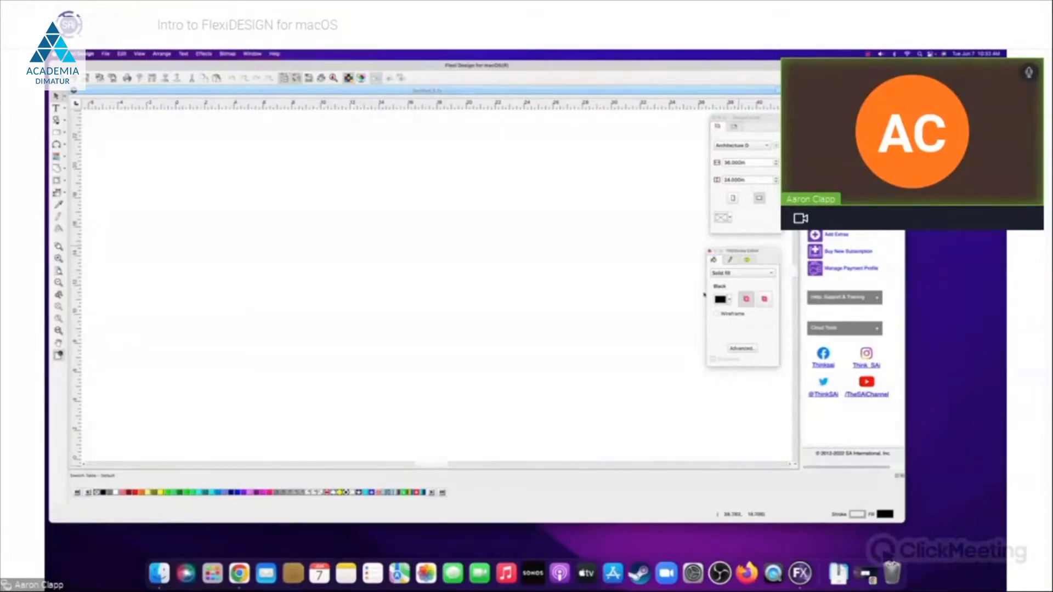
{"action": "left_click_drag", "start_coordinate": [735, 253], "coordinate": [738, 244]}
- Look through the available fill types in the Fill/Stroke Editor
{"action": "left_click", "coordinate": [738, 265]}
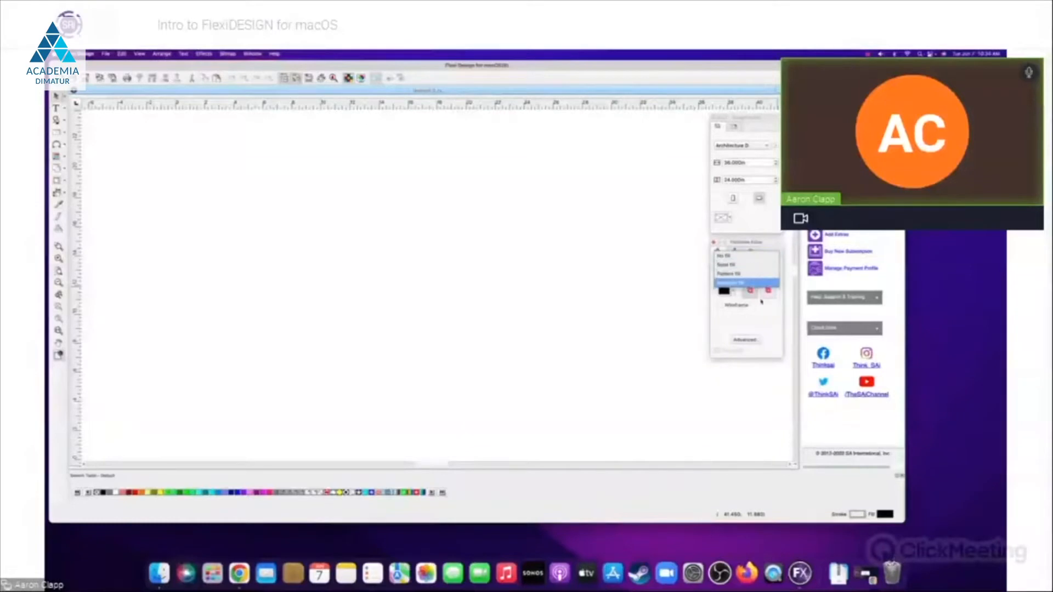
{"action": "left_click", "coordinate": [772, 321]}
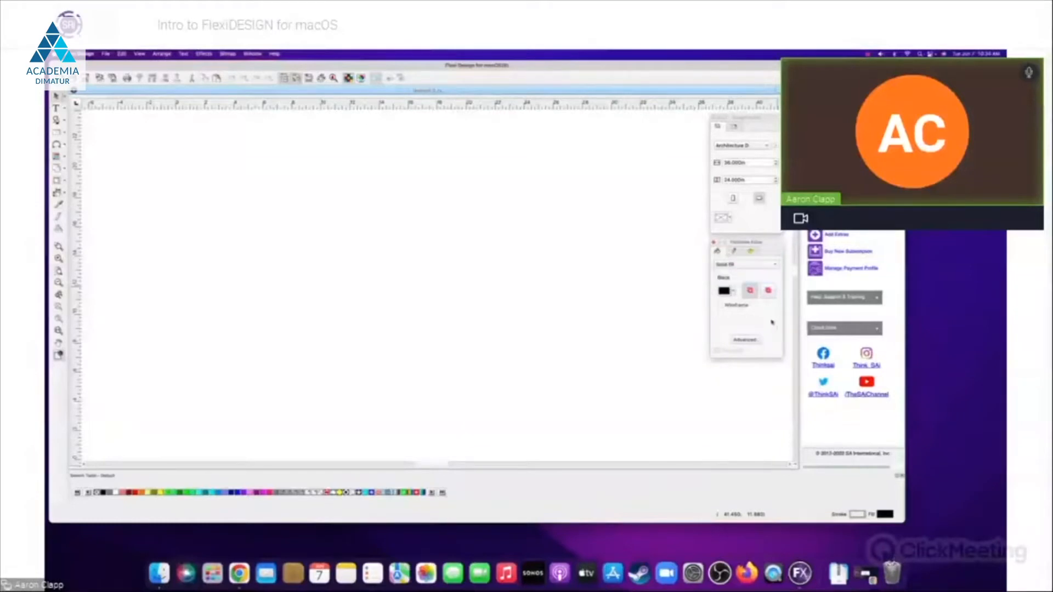
{"action": "left_click", "coordinate": [776, 147]}
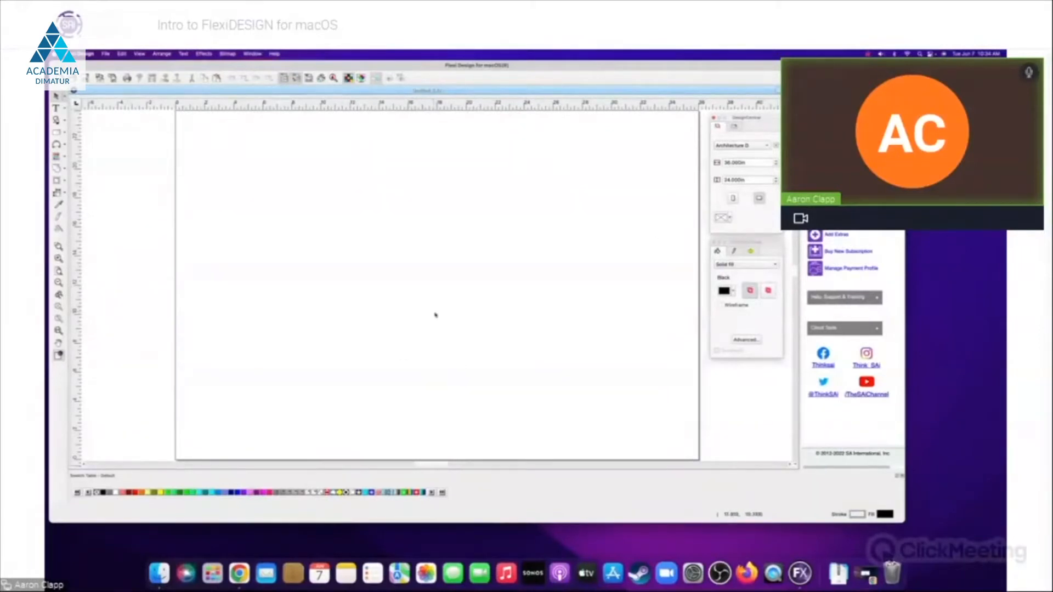
- Import the Airborne.ai artwork from the Illustrator folder inside Flexi's Samples folder
{"action": "scroll", "coordinate": [420, 306], "scroll_direction": "down", "scroll_amount": 2}
{"action": "scroll", "coordinate": [420, 305], "scroll_direction": "down", "scroll_amount": 1}
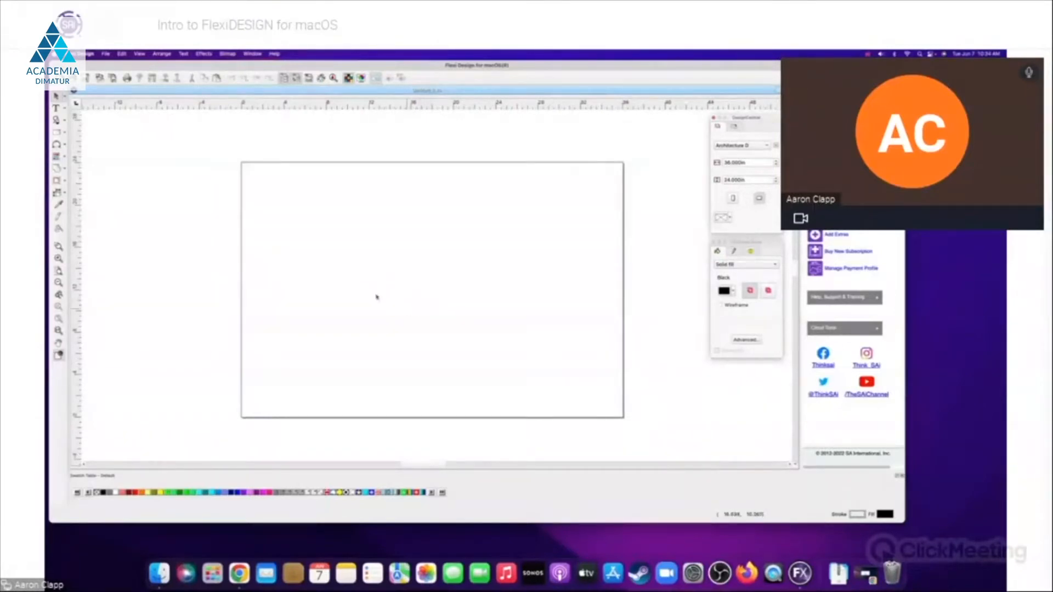
{"action": "left_click", "coordinate": [88, 54]}
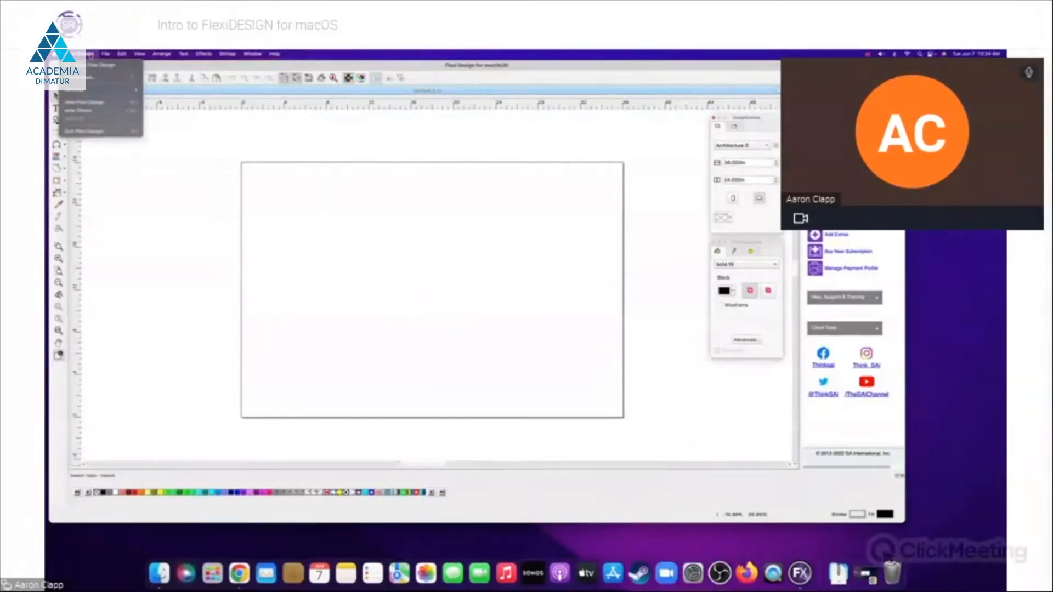
{"action": "mouse_move", "coordinate": [106, 53]}
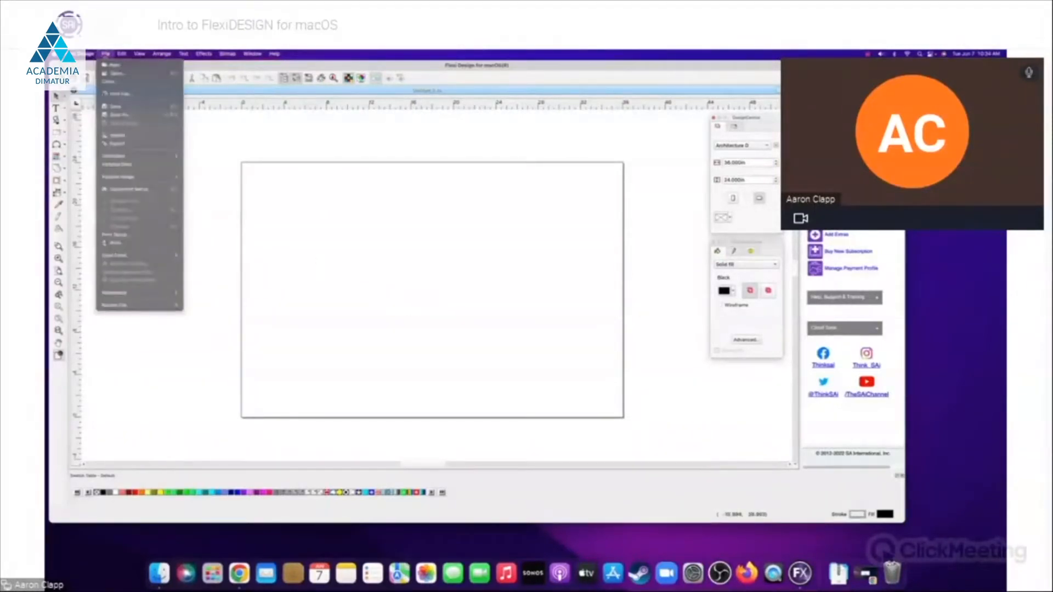
{"action": "left_click", "coordinate": [107, 137]}
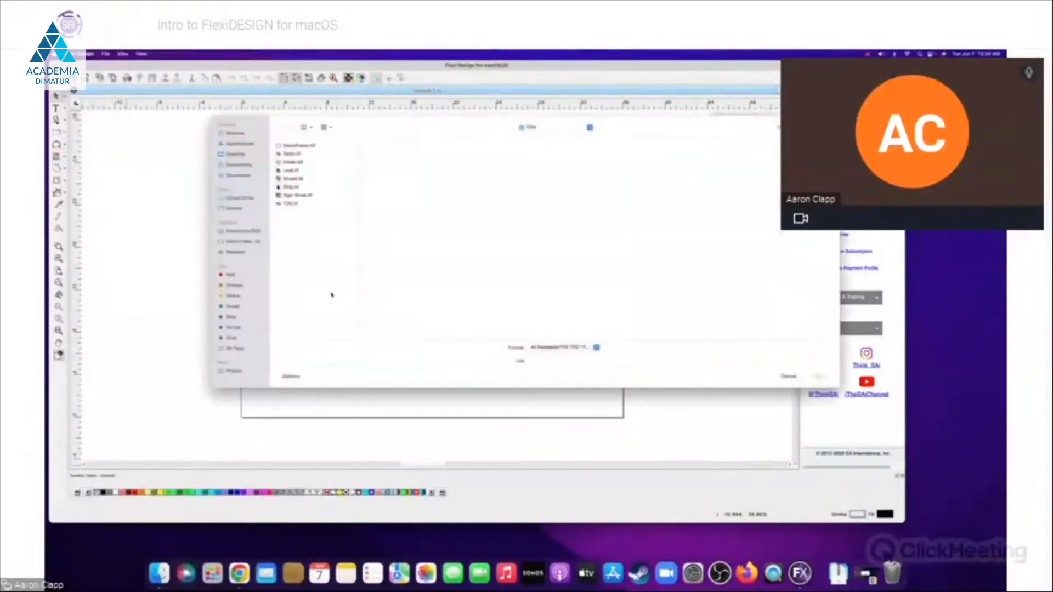
{"action": "left_click", "coordinate": [559, 129]}
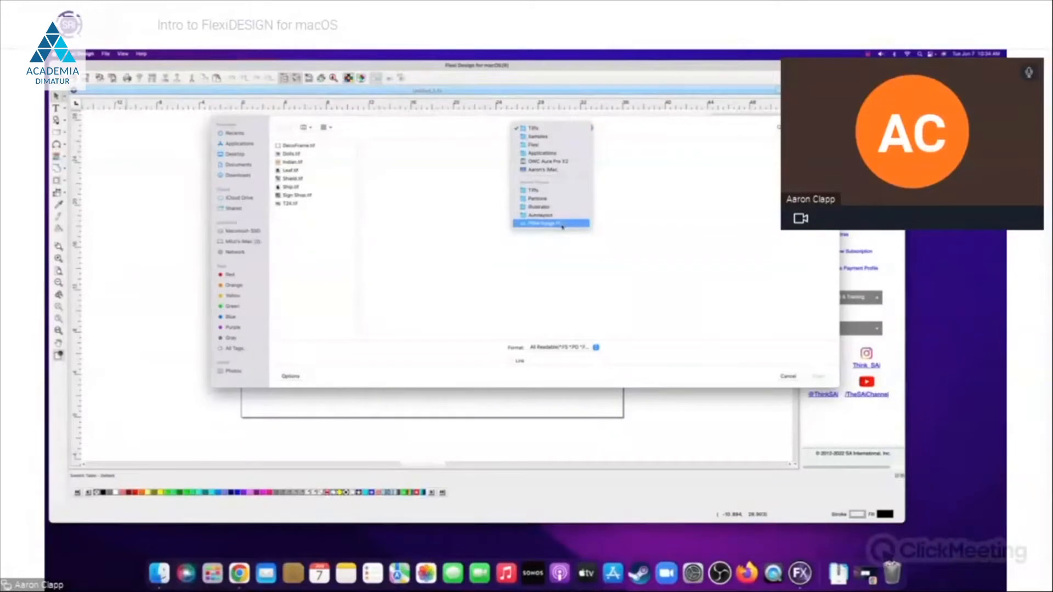
{"action": "left_click", "coordinate": [545, 135]}
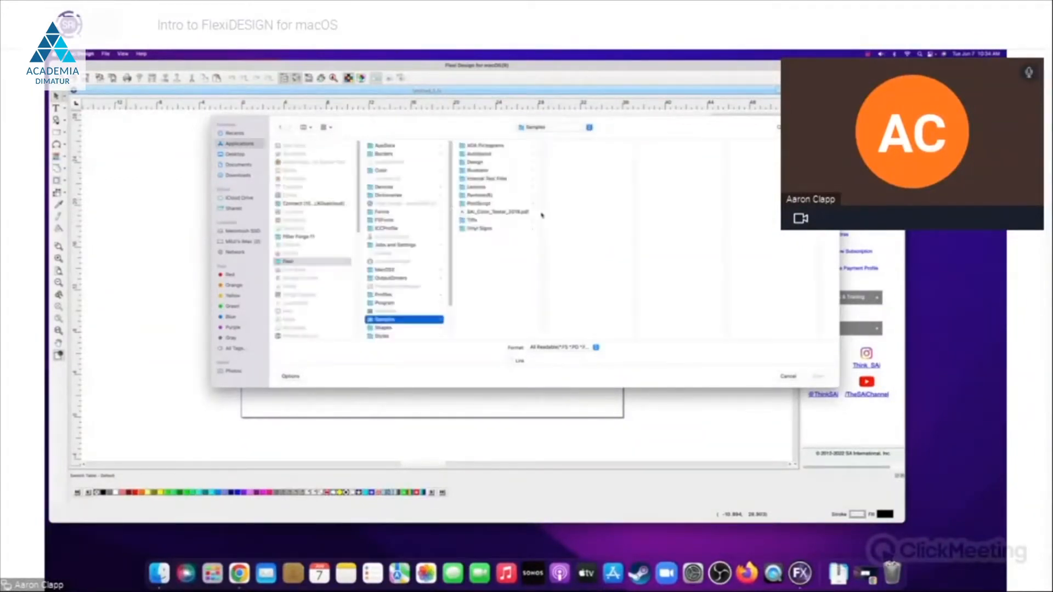
{"action": "left_click", "coordinate": [477, 170]}
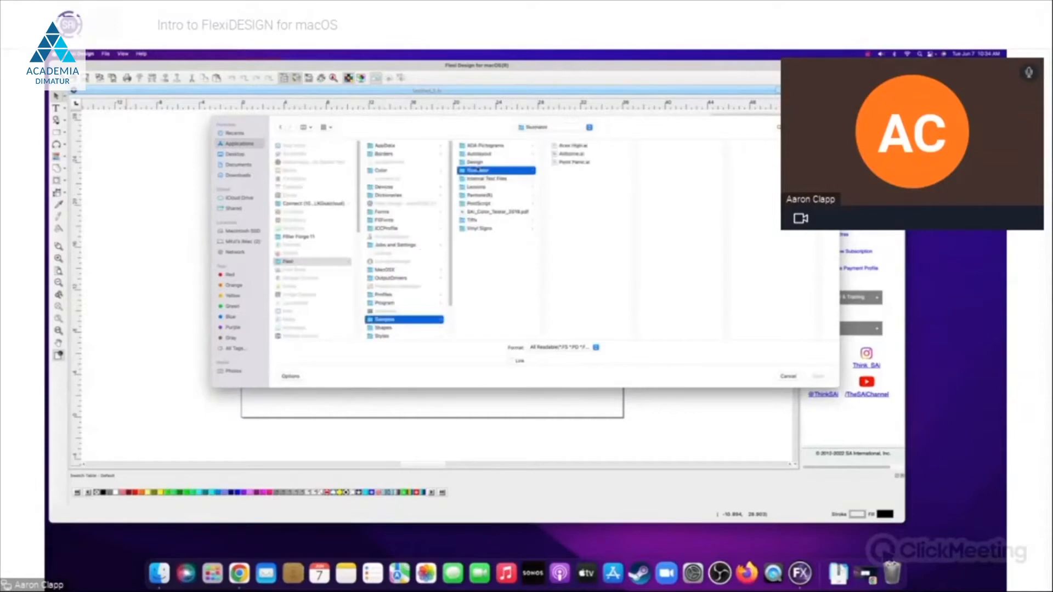
{"action": "left_click", "coordinate": [571, 154]}
{"action": "left_click", "coordinate": [817, 376]}
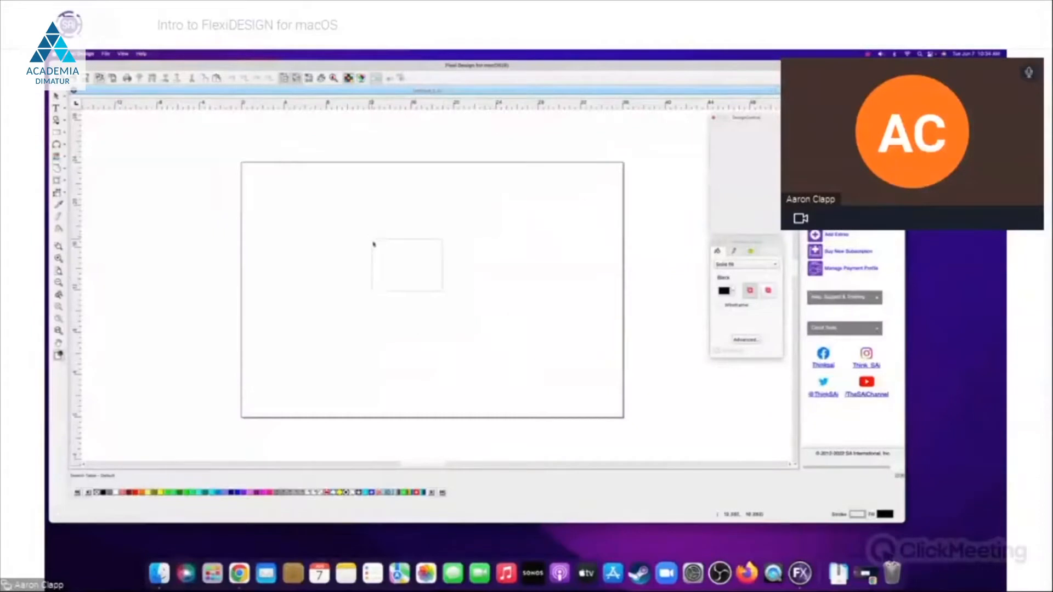
- Place the imported Airborne logo around the middle of the page, about 17 in wide and 13 in high
{"action": "left_click", "coordinate": [374, 243]}
{"action": "left_click_drag", "start_coordinate": [444, 296], "coordinate": [555, 365]}
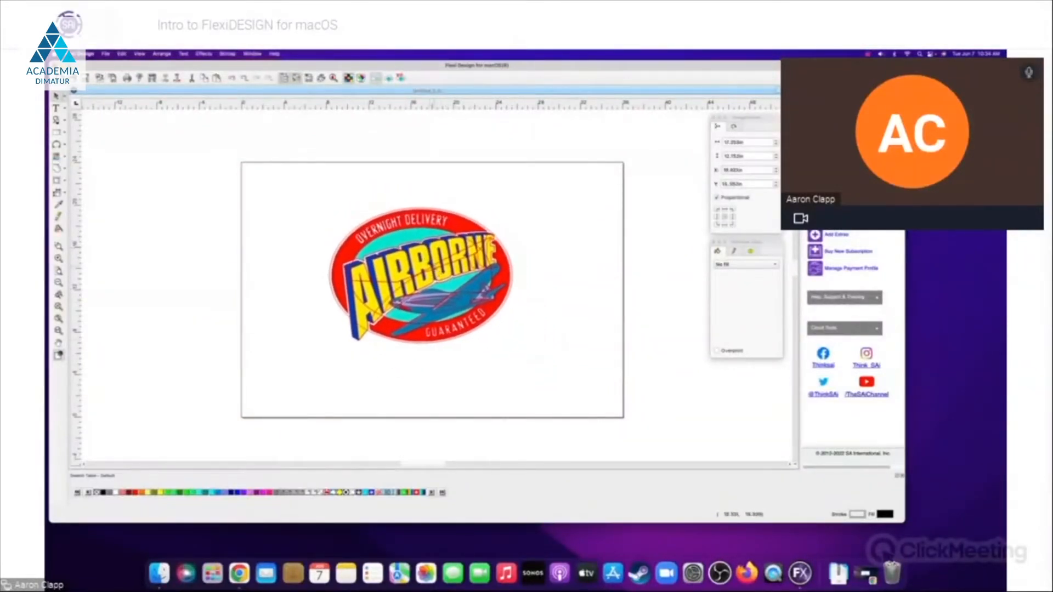
{"action": "left_click", "coordinate": [319, 191]}
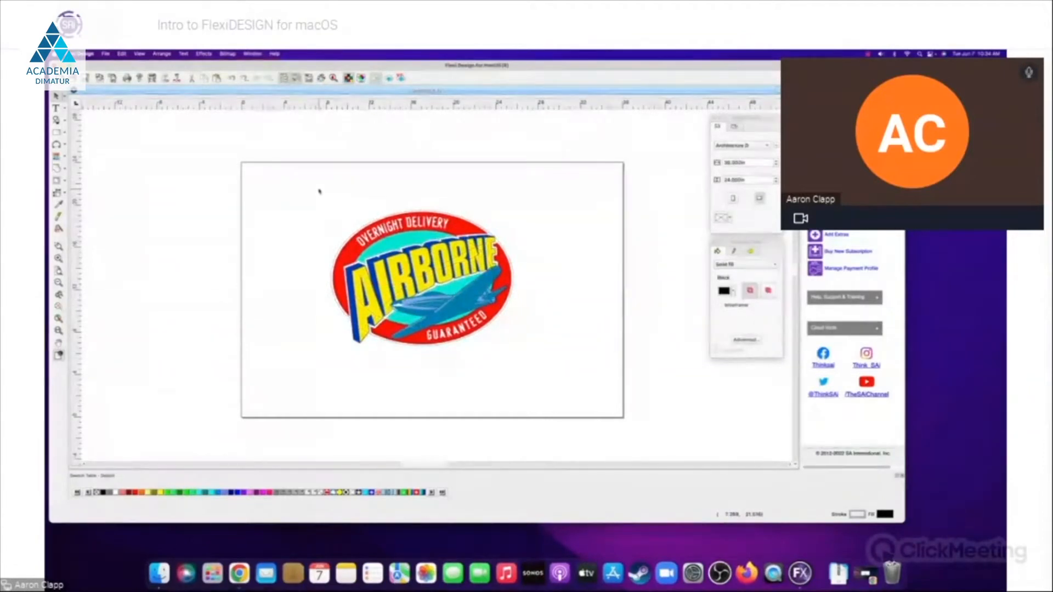
- Ungroup all elements of the Airborne logo
{"action": "left_click", "coordinate": [347, 259]}
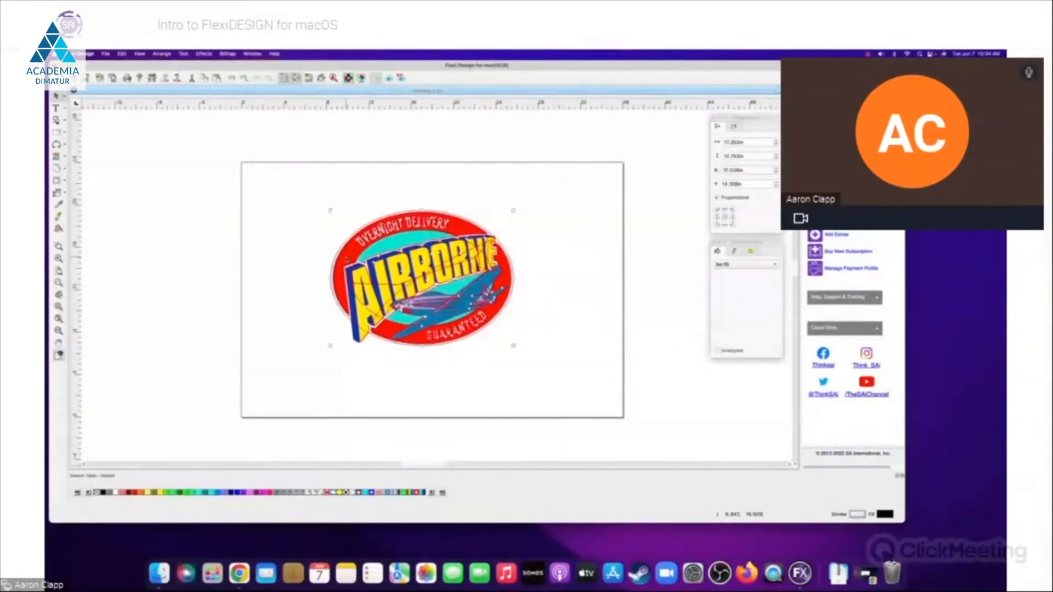
{"action": "right_click", "coordinate": [358, 259]}
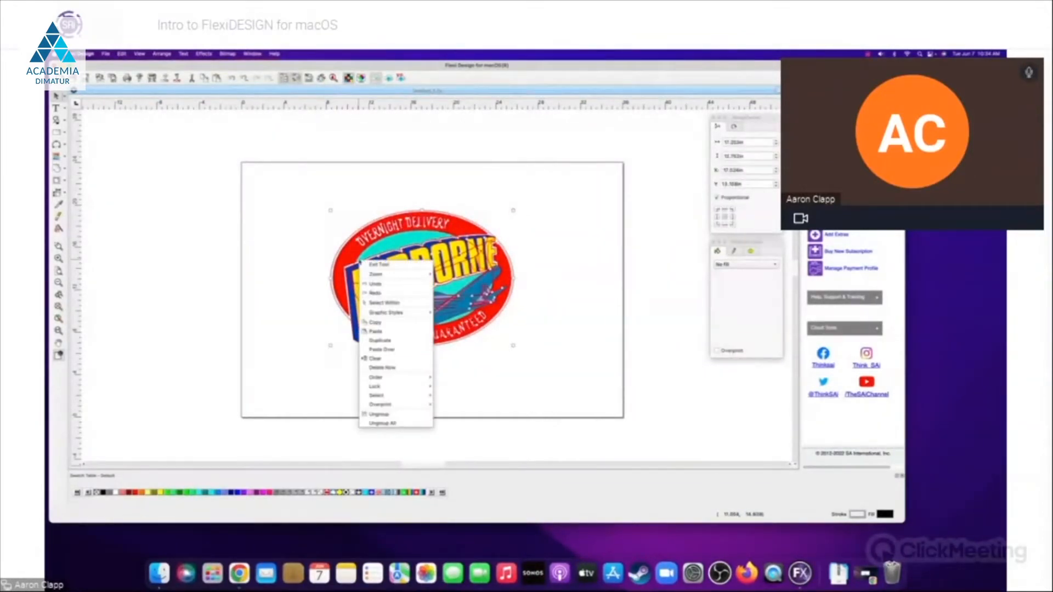
{"action": "left_click", "coordinate": [378, 424]}
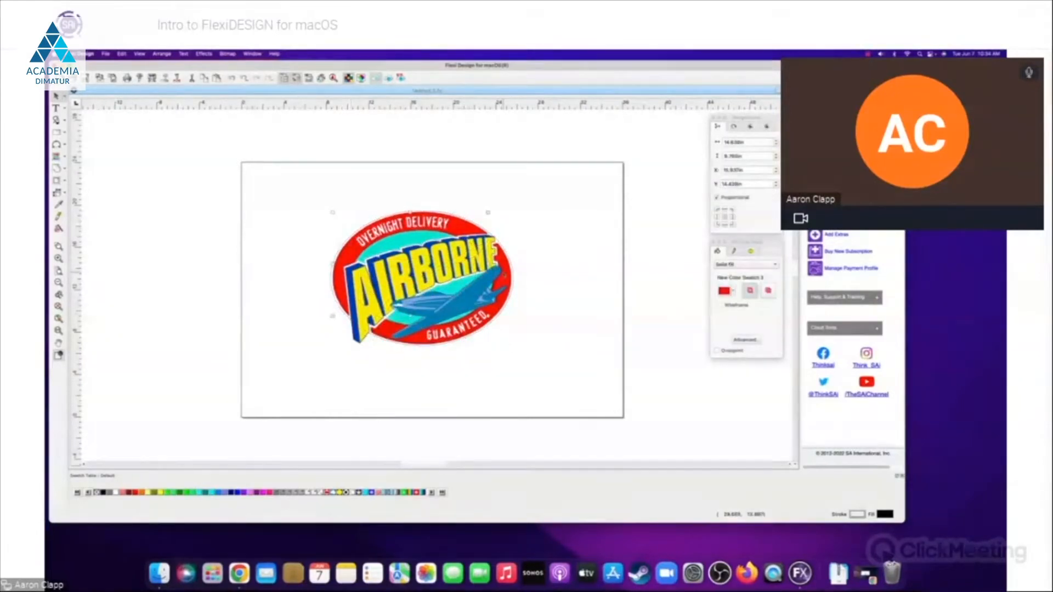
- Change the fill of the logo's outer red oval to Sky Blue
{"action": "left_click", "coordinate": [504, 279]}
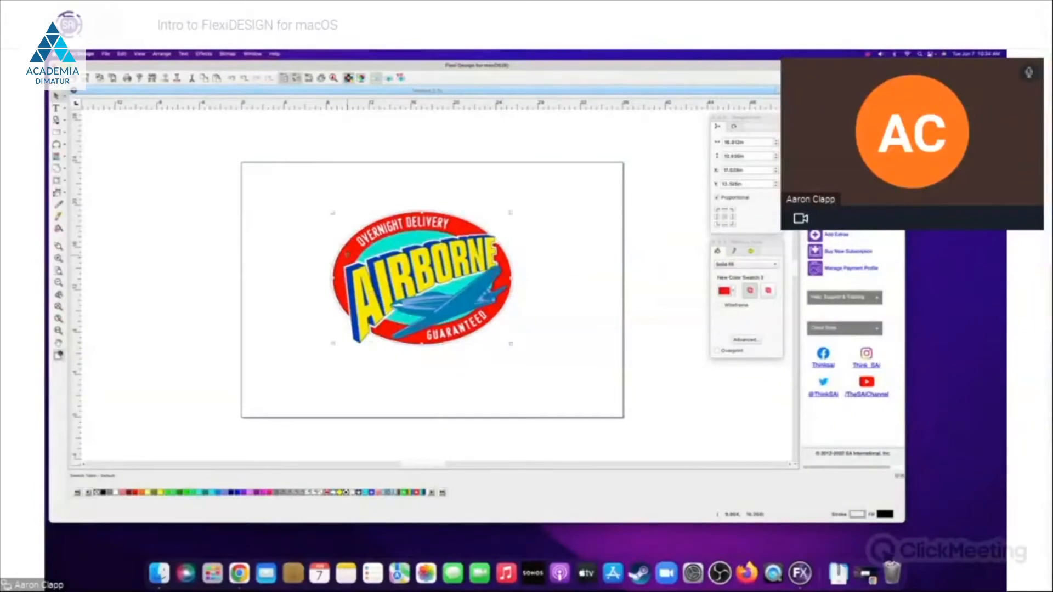
{"action": "left_click", "coordinate": [309, 241]}
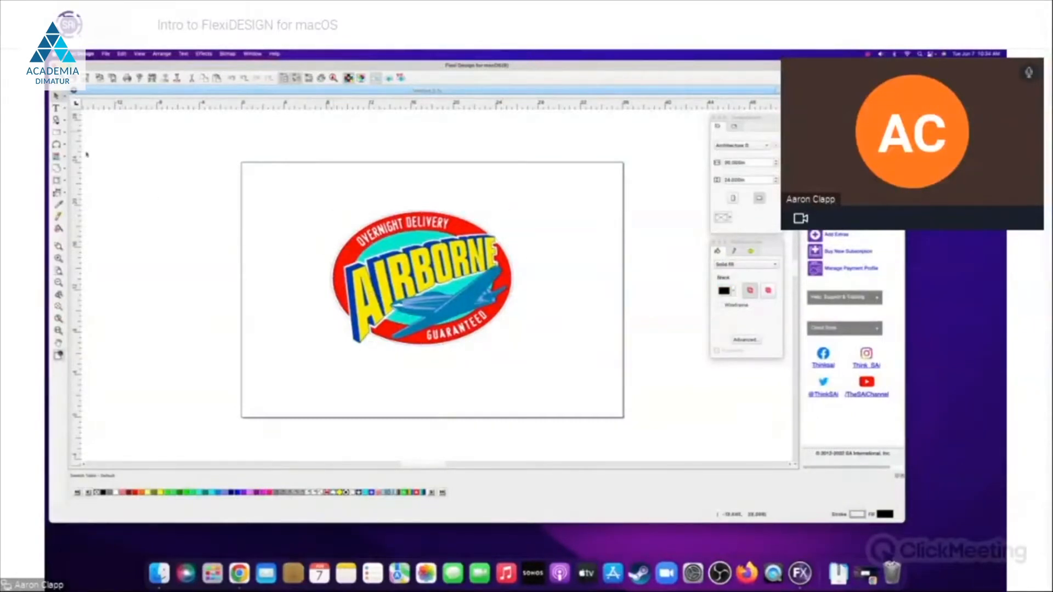
{"action": "right_click", "coordinate": [326, 229]}
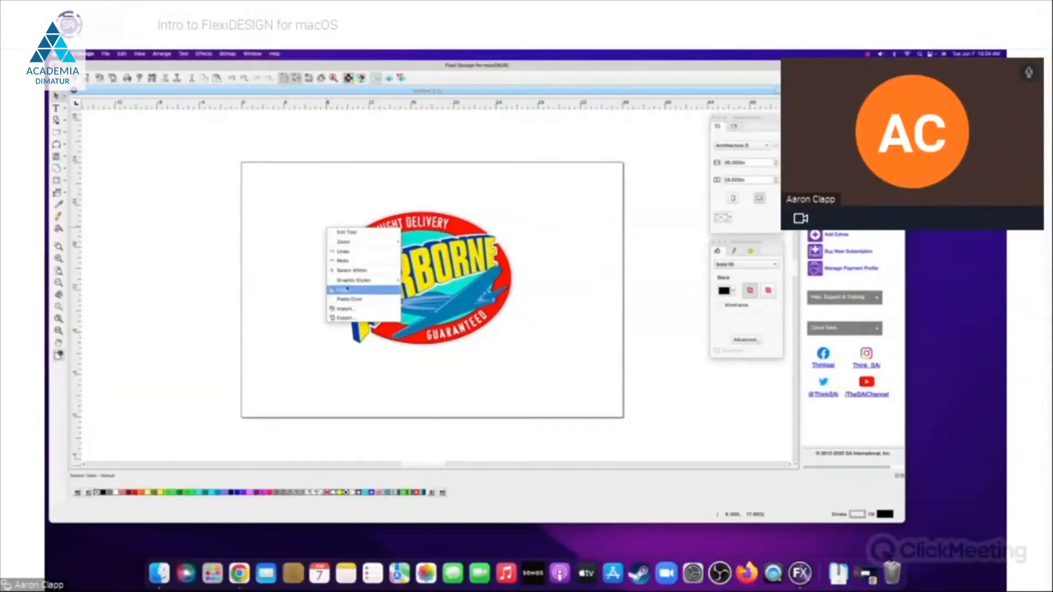
{"action": "left_click", "coordinate": [350, 270]}
{"action": "left_click", "coordinate": [351, 268]}
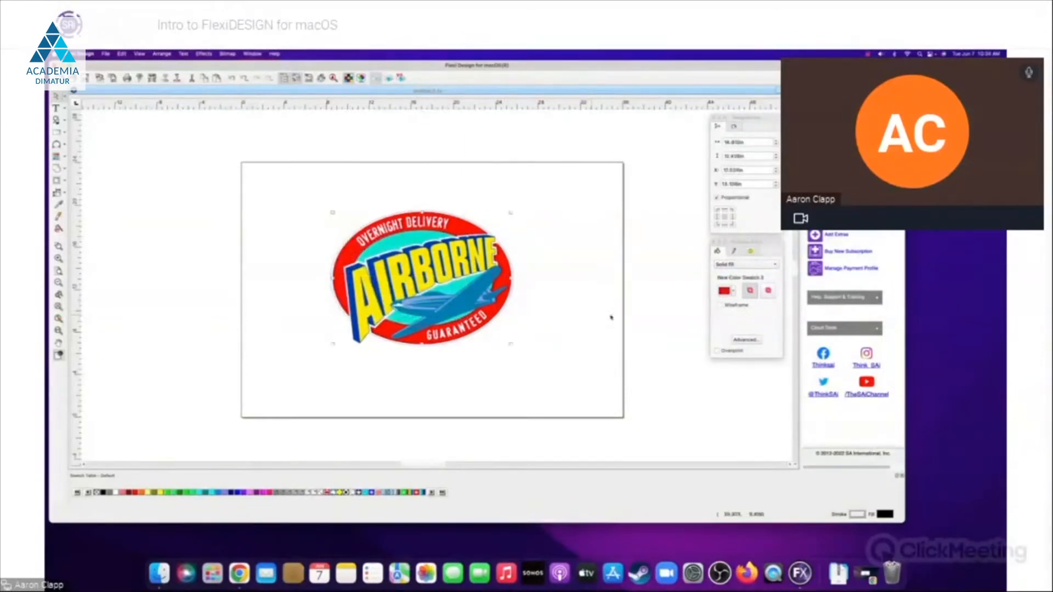
{"action": "left_click", "coordinate": [734, 292]}
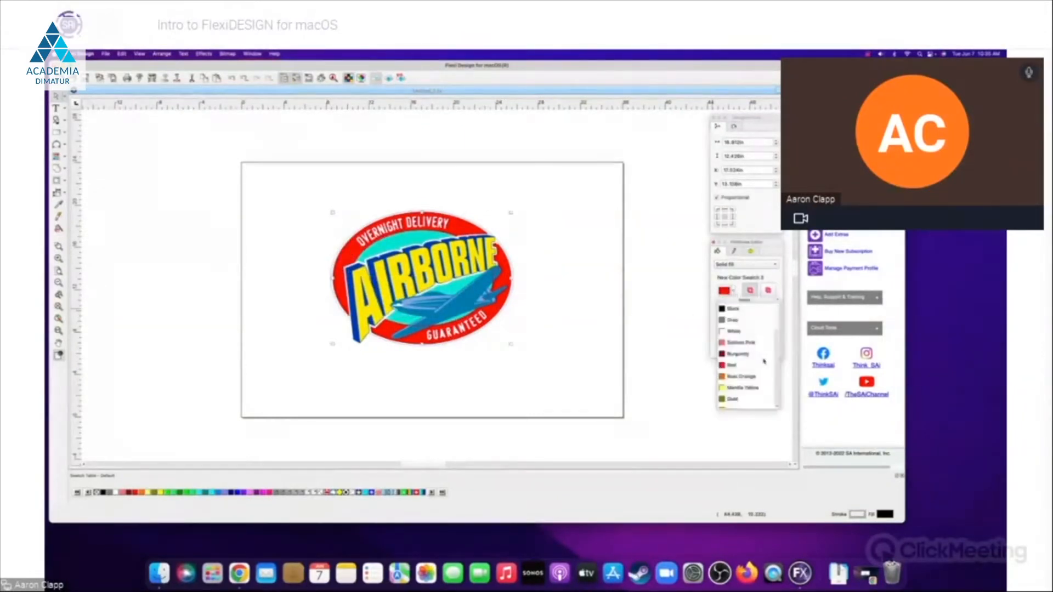
{"action": "scroll", "coordinate": [777, 339], "scroll_direction": "down", "scroll_amount": 5}
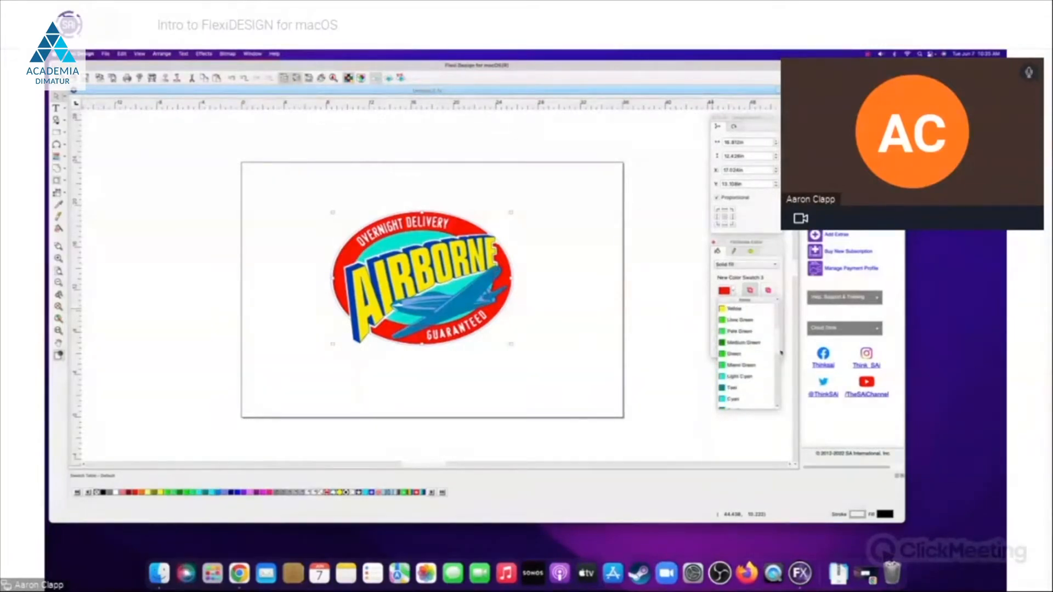
{"action": "scroll", "coordinate": [781, 359], "scroll_direction": "down", "scroll_amount": 3}
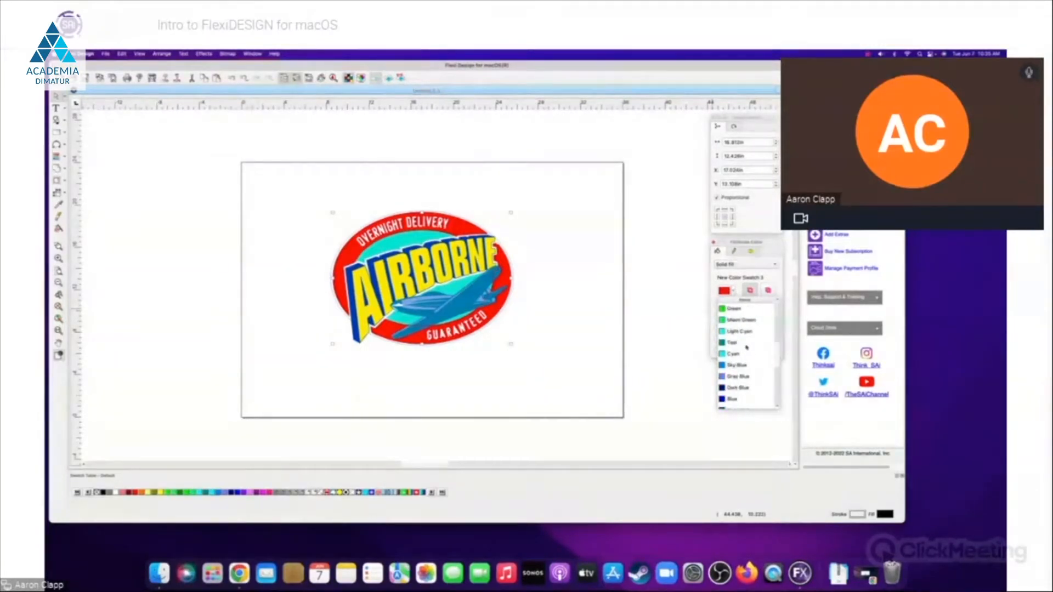
{"action": "scroll", "coordinate": [779, 354], "scroll_direction": "down", "scroll_amount": 1}
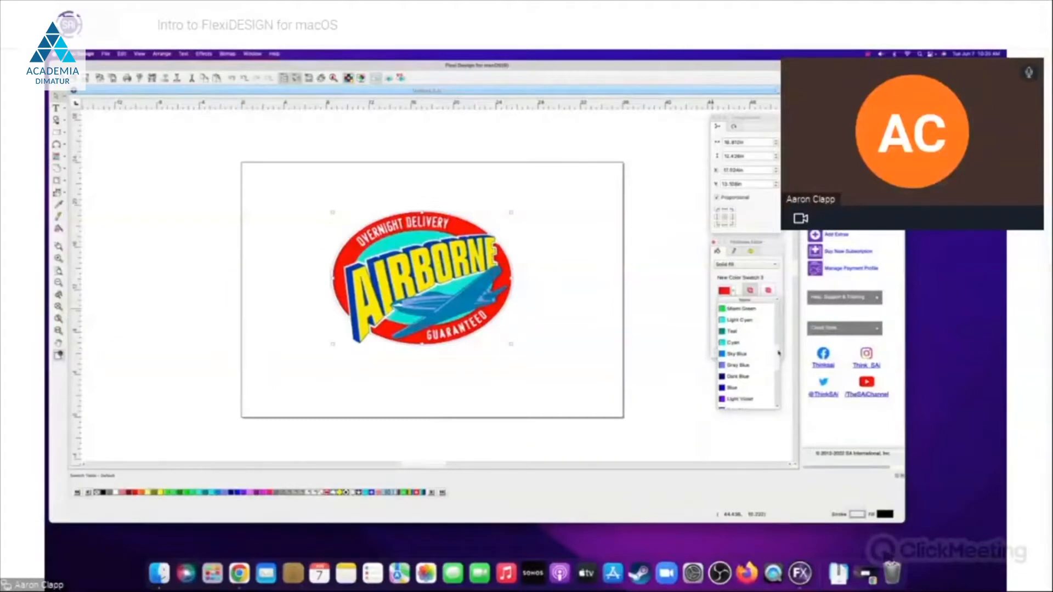
{"action": "left_click", "coordinate": [738, 354]}
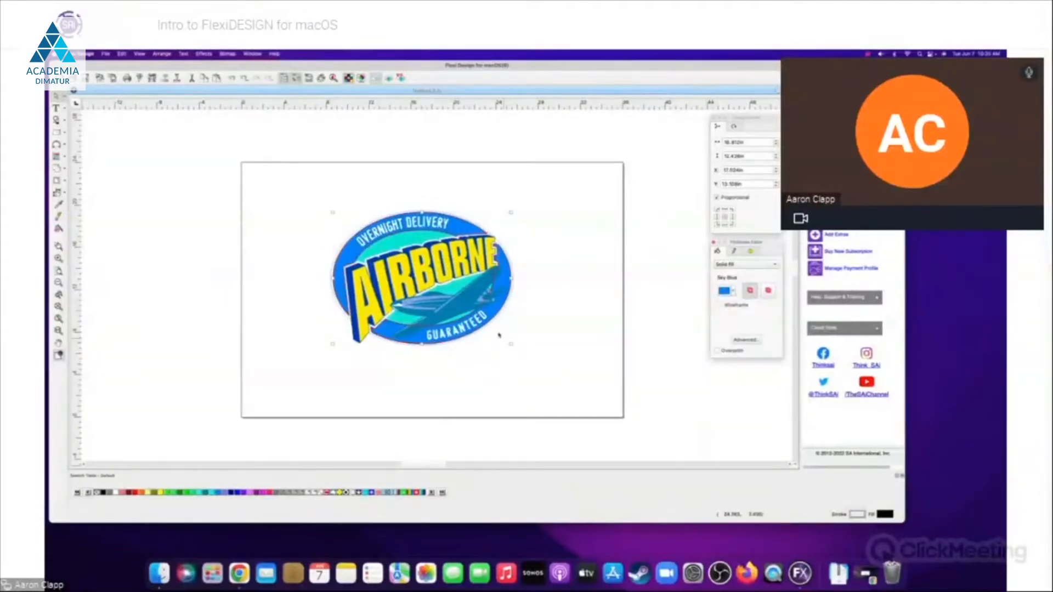
- Change the fill of the logo's inner turquoise oval to Fuchsia and deselect it
{"action": "left_click", "coordinate": [423, 239]}
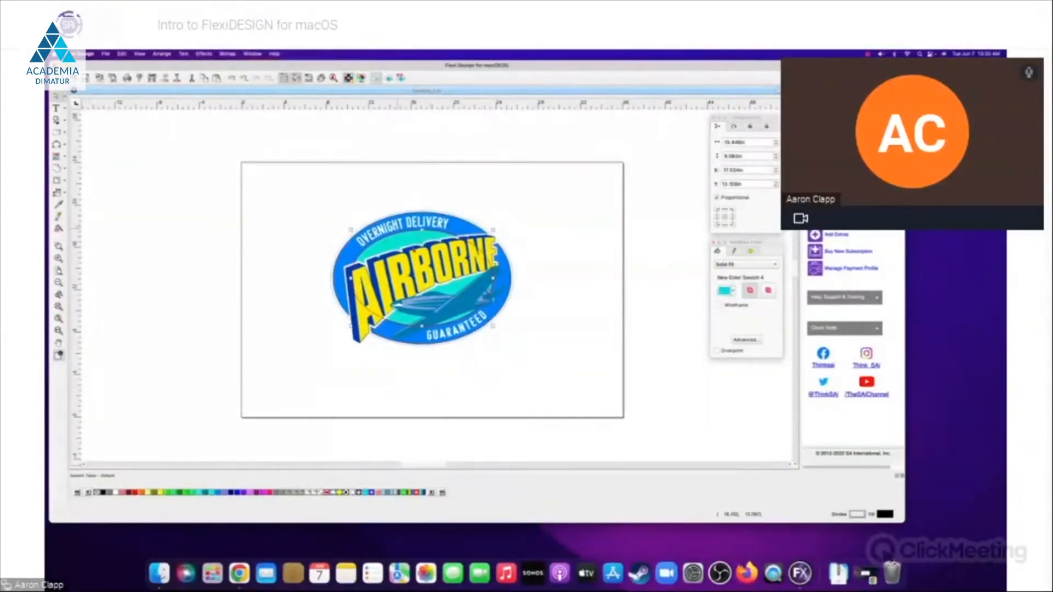
{"action": "left_click", "coordinate": [738, 295]}
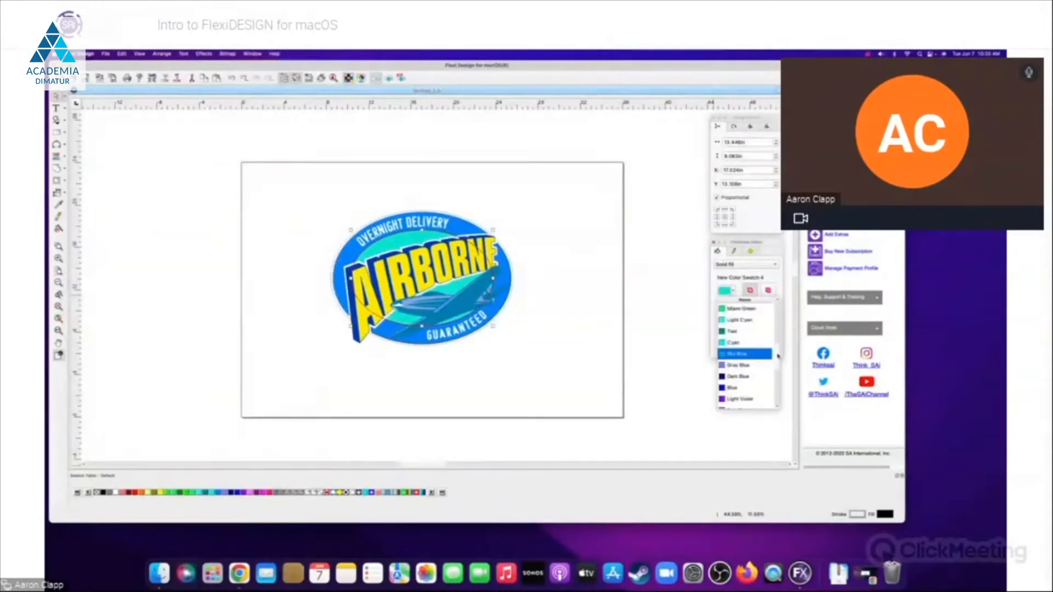
{"action": "scroll", "coordinate": [780, 362], "scroll_direction": "down", "scroll_amount": 3}
{"action": "scroll", "coordinate": [779, 366], "scroll_direction": "down", "scroll_amount": 2}
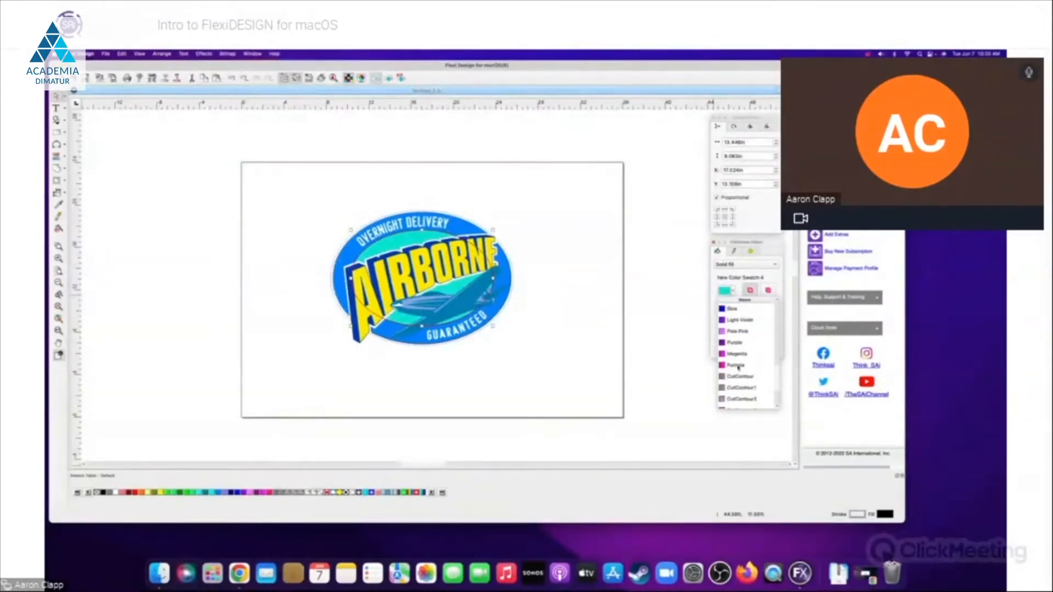
{"action": "left_click", "coordinate": [737, 367]}
{"action": "right_click", "coordinate": [555, 325]}
{"action": "left_click", "coordinate": [559, 317]}
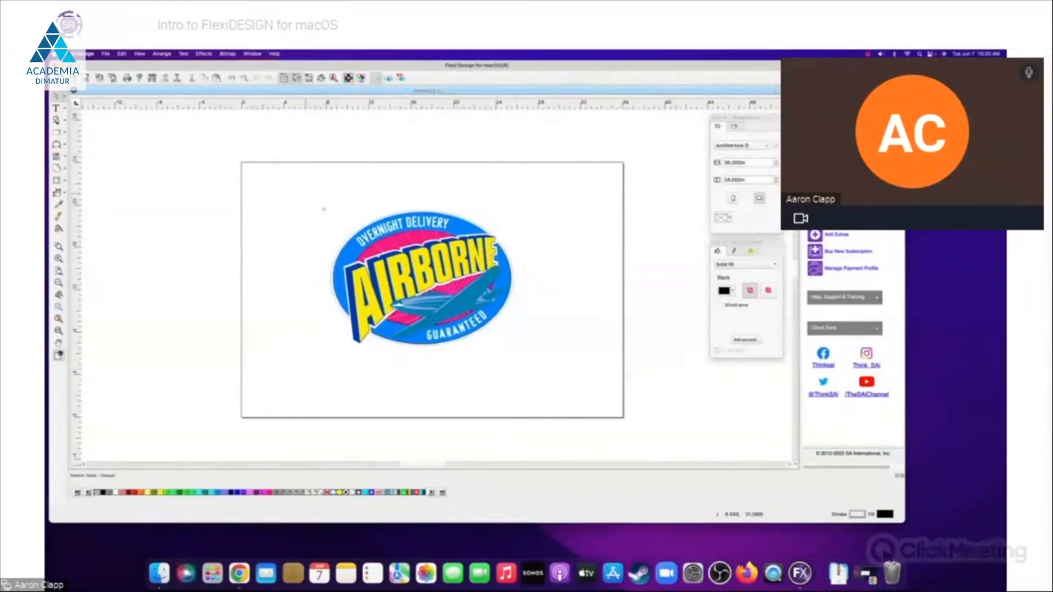
- Open Select by Attributes for the whole Airborne logo and examine its object, fill and stroke attribute lists
{"action": "left_click_drag", "start_coordinate": [326, 195], "coordinate": [559, 381]}
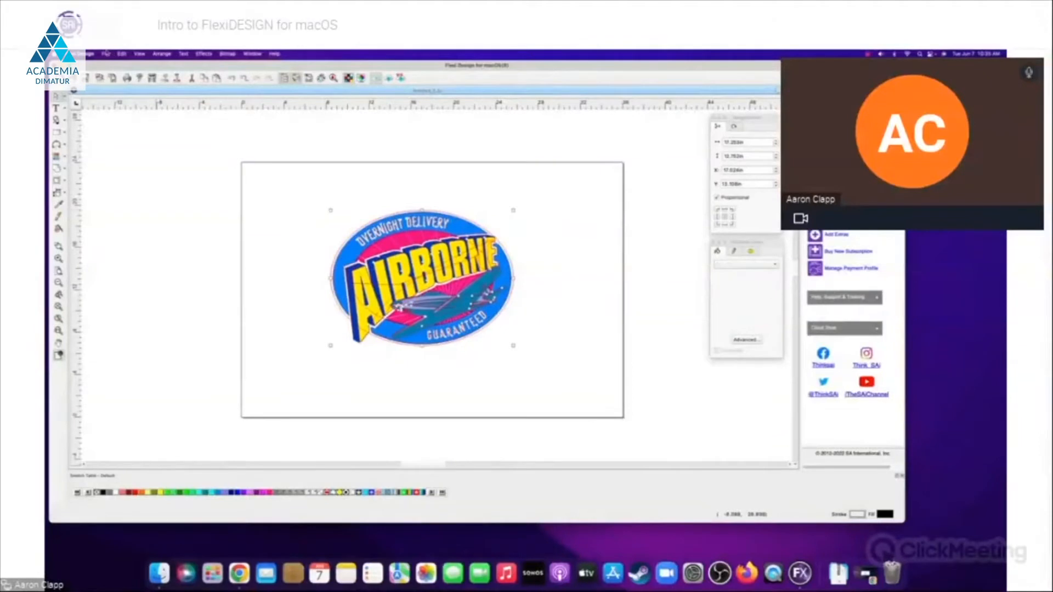
{"action": "left_click", "coordinate": [106, 54]}
{"action": "mouse_move", "coordinate": [122, 53]}
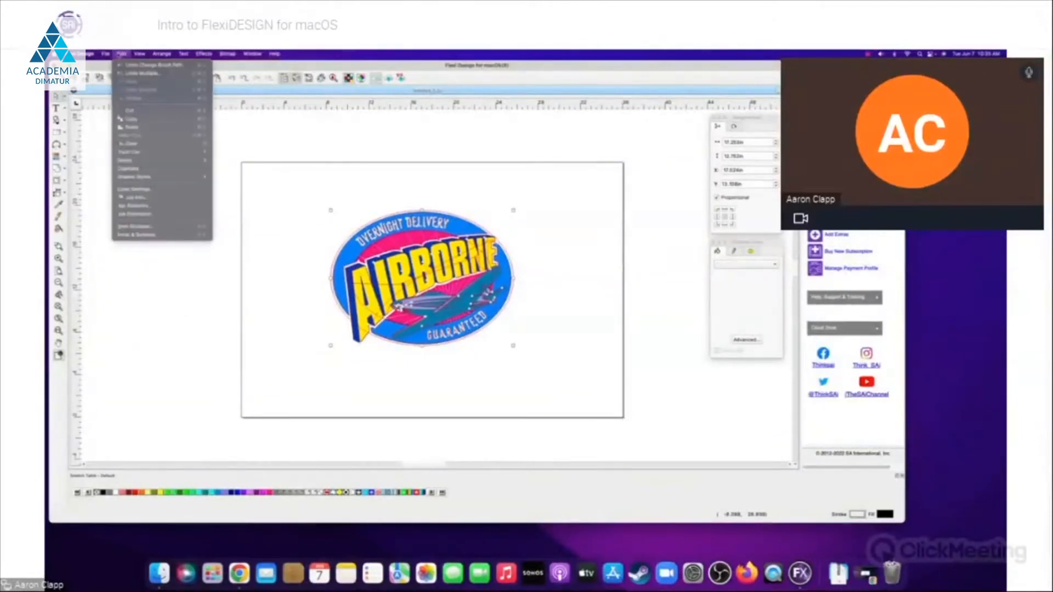
{"action": "mouse_move", "coordinate": [175, 160]}
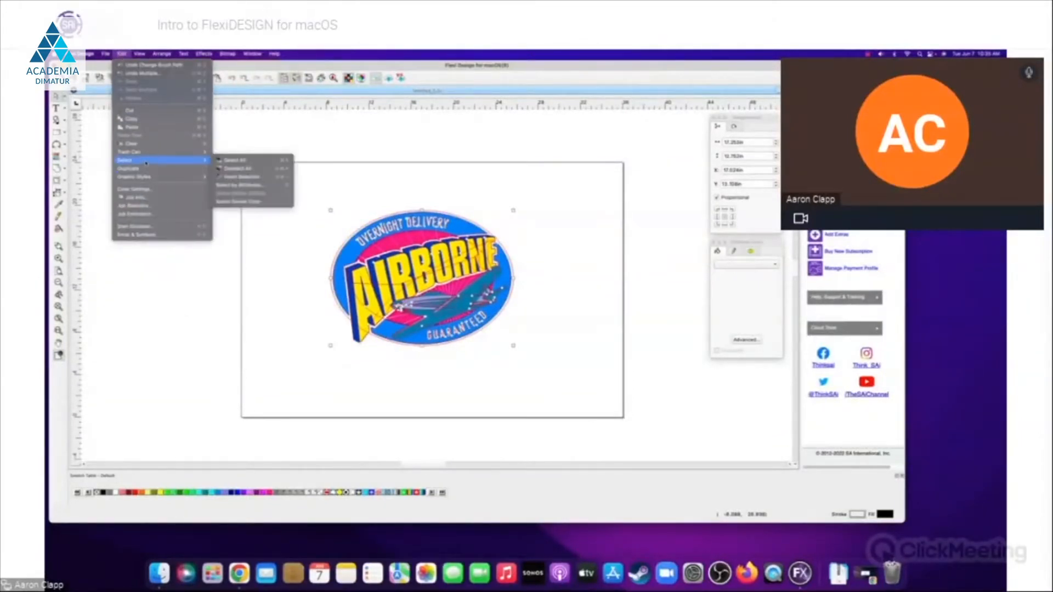
{"action": "left_click", "coordinate": [251, 187]}
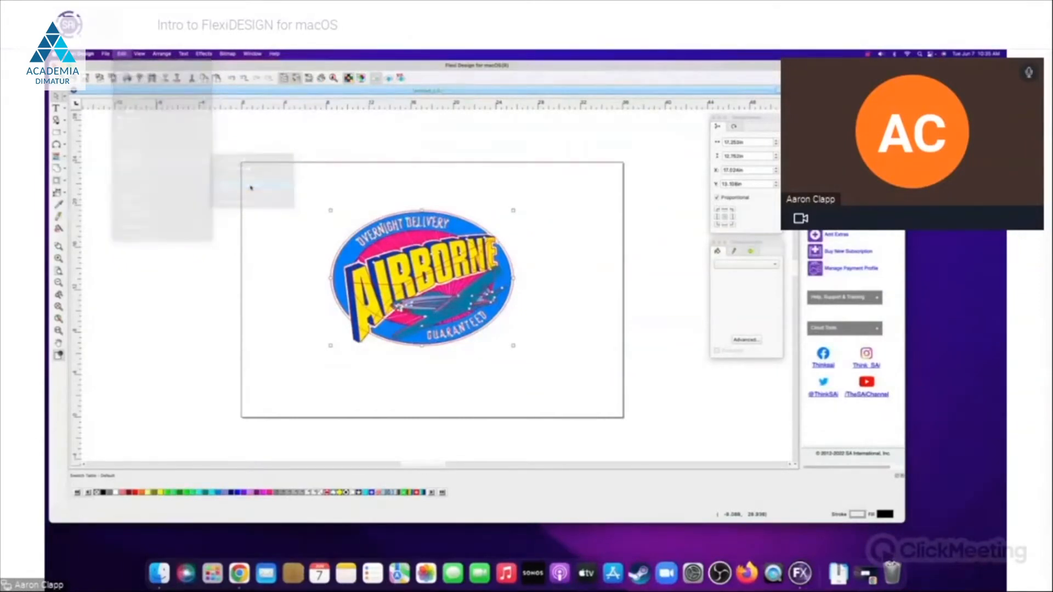
{"action": "left_click_drag", "start_coordinate": [507, 225], "coordinate": [616, 166]}
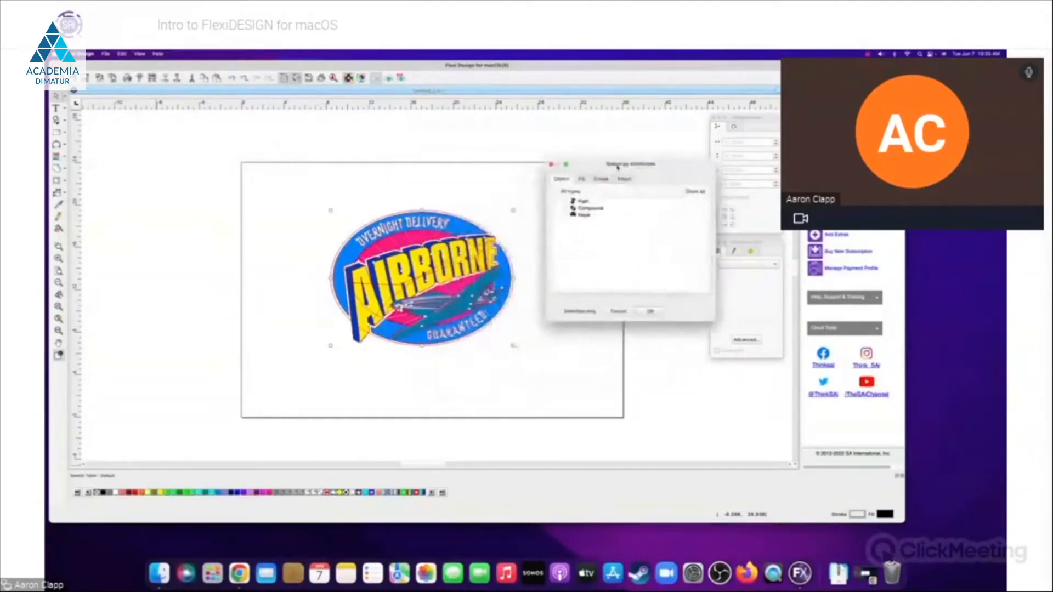
{"action": "left_click", "coordinate": [581, 180]}
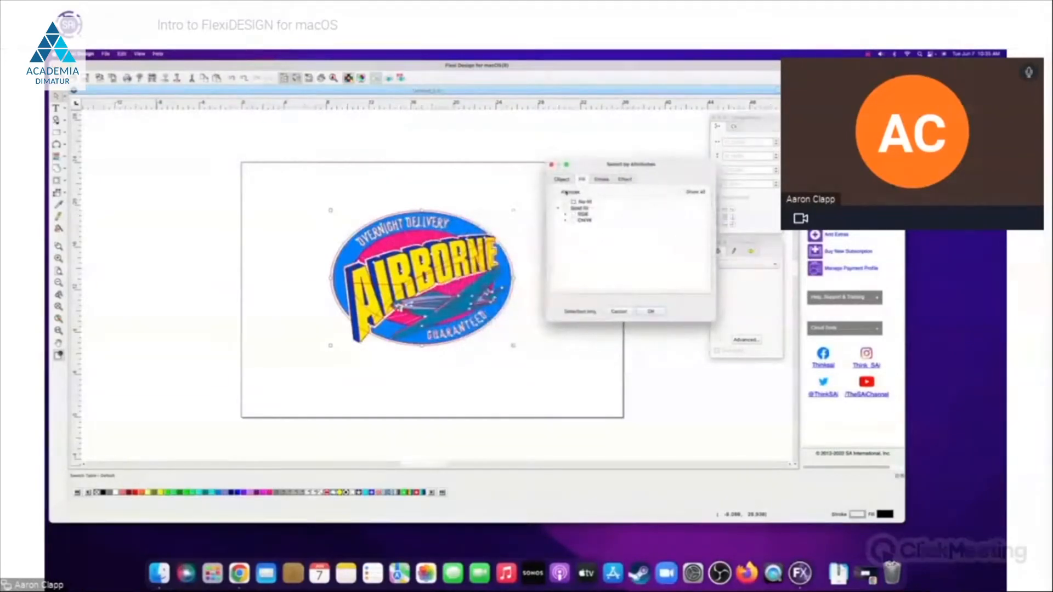
{"action": "left_click", "coordinate": [601, 179]}
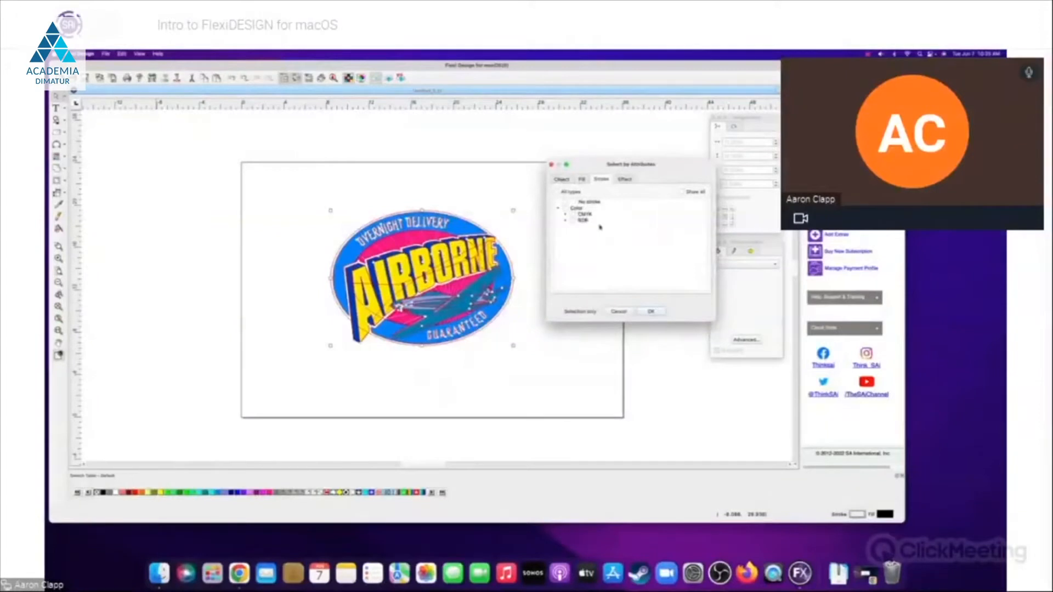
{"action": "left_click", "coordinate": [581, 179]}
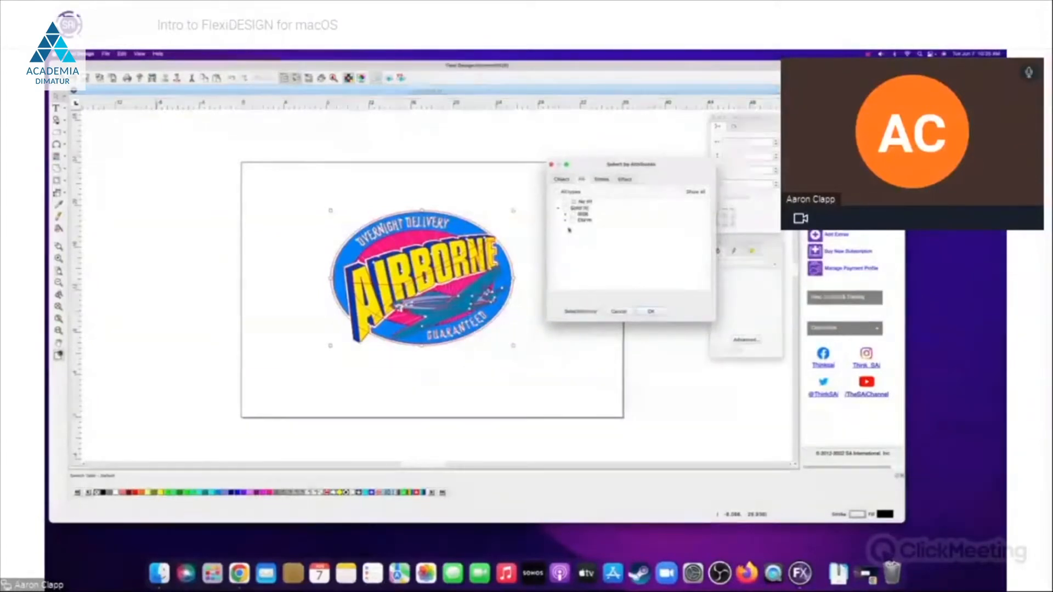
- Expand the RGB and CMYK solid fills, select only the logo objects filled with Black, and clear that selection
{"action": "left_click", "coordinate": [565, 214]}
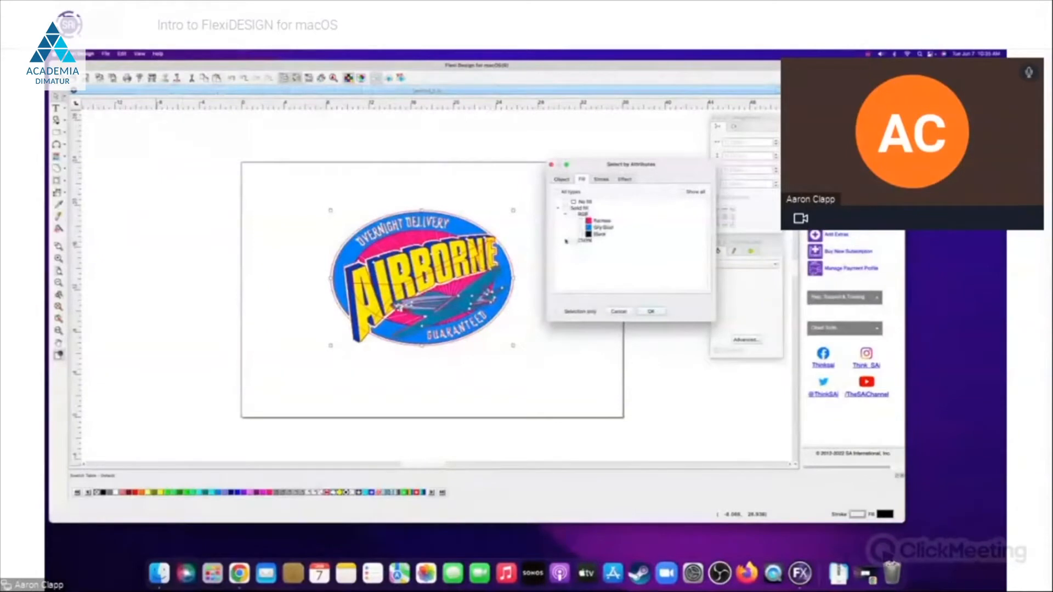
{"action": "left_click", "coordinate": [566, 241]}
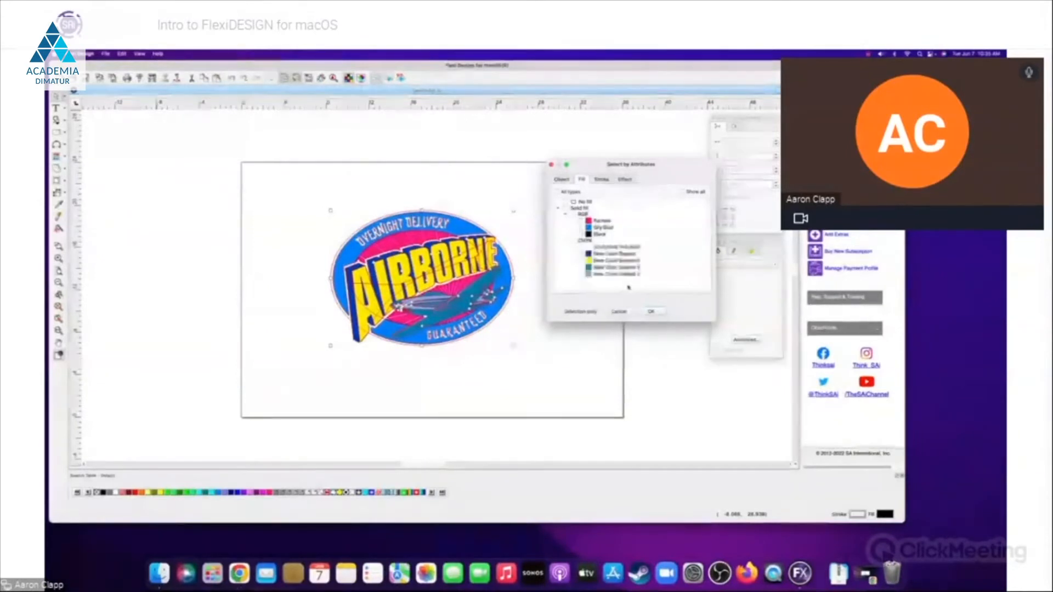
{"action": "left_click", "coordinate": [616, 227]}
{"action": "left_click", "coordinate": [604, 235]}
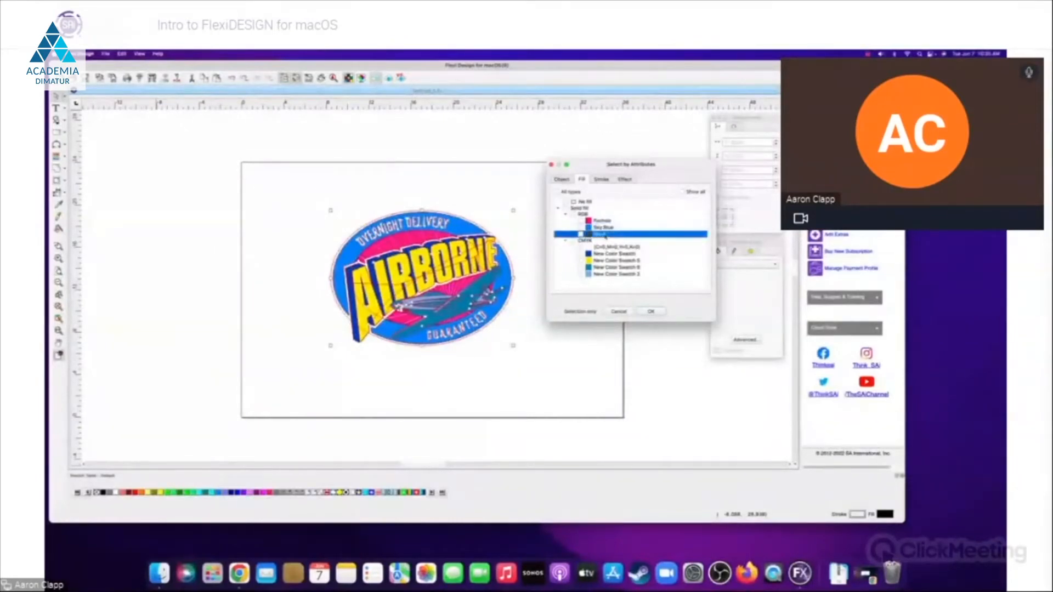
{"action": "left_click", "coordinate": [581, 235]}
{"action": "left_click", "coordinate": [653, 314]}
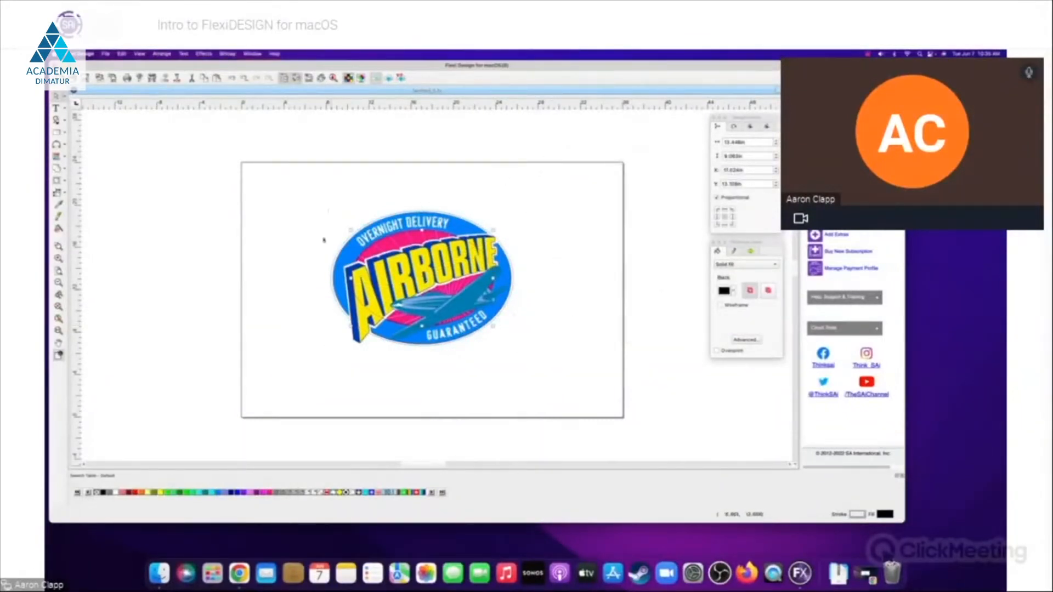
{"action": "left_click", "coordinate": [576, 266]}
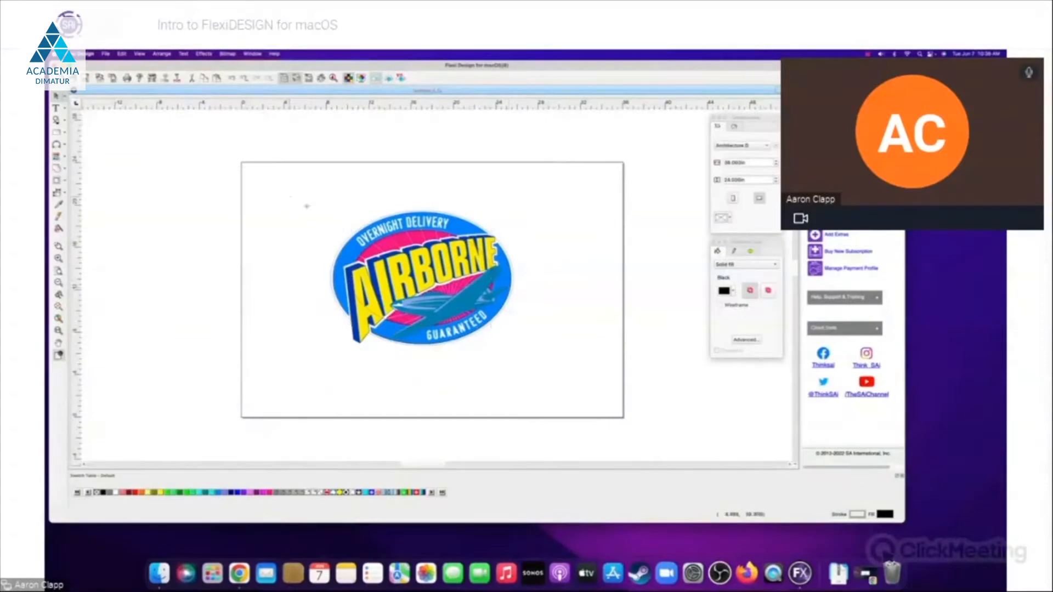
- Start a Contour Cut around the entire Airborne logo and review the contour shape and line style choices, keeping Contour
{"action": "left_click_drag", "start_coordinate": [290, 196], "coordinate": [556, 365]}
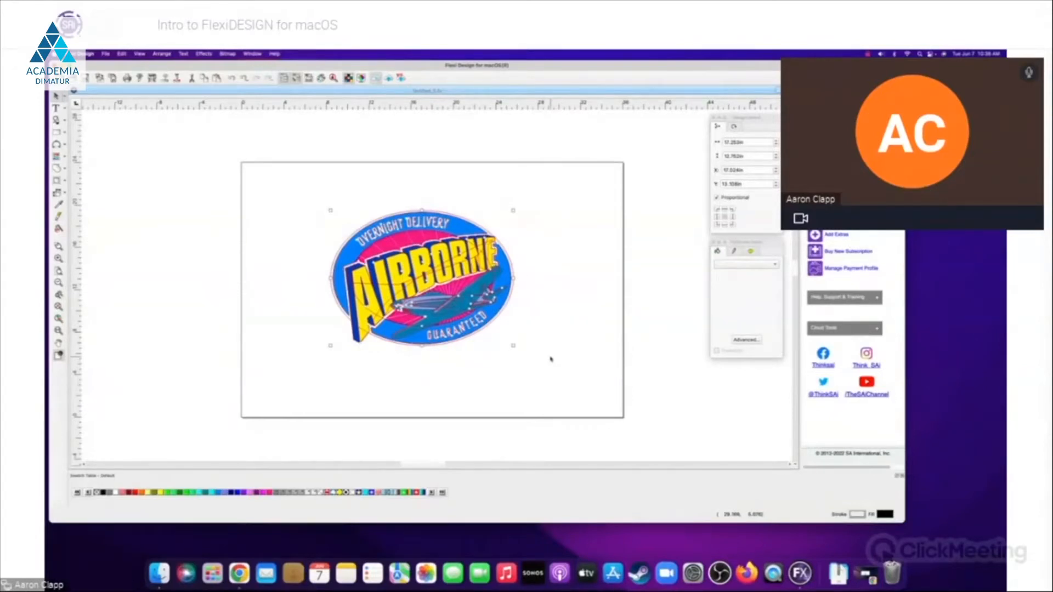
{"action": "left_click", "coordinate": [204, 54]}
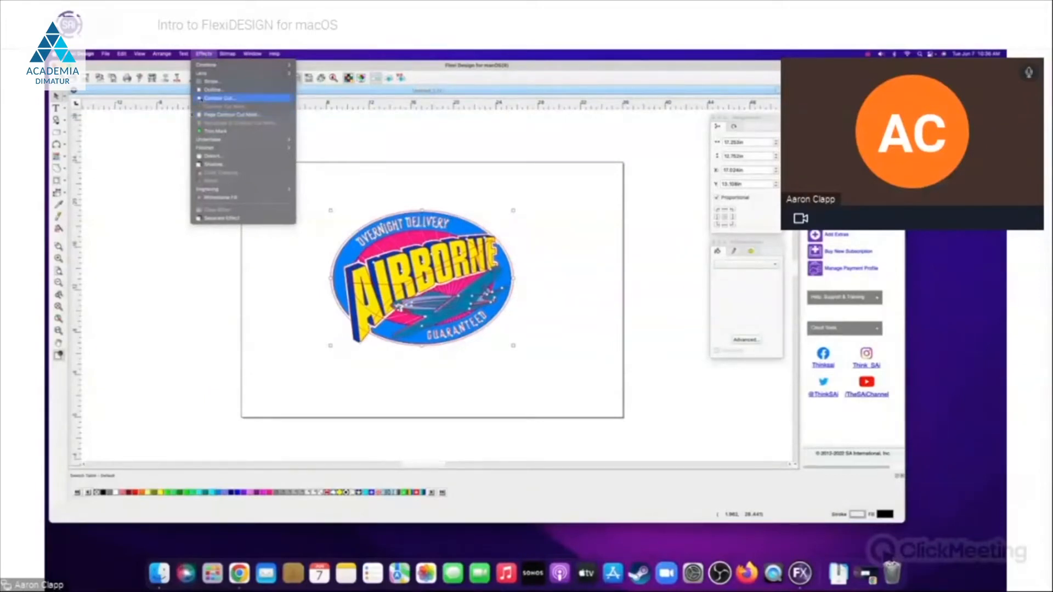
{"action": "left_click", "coordinate": [219, 97]}
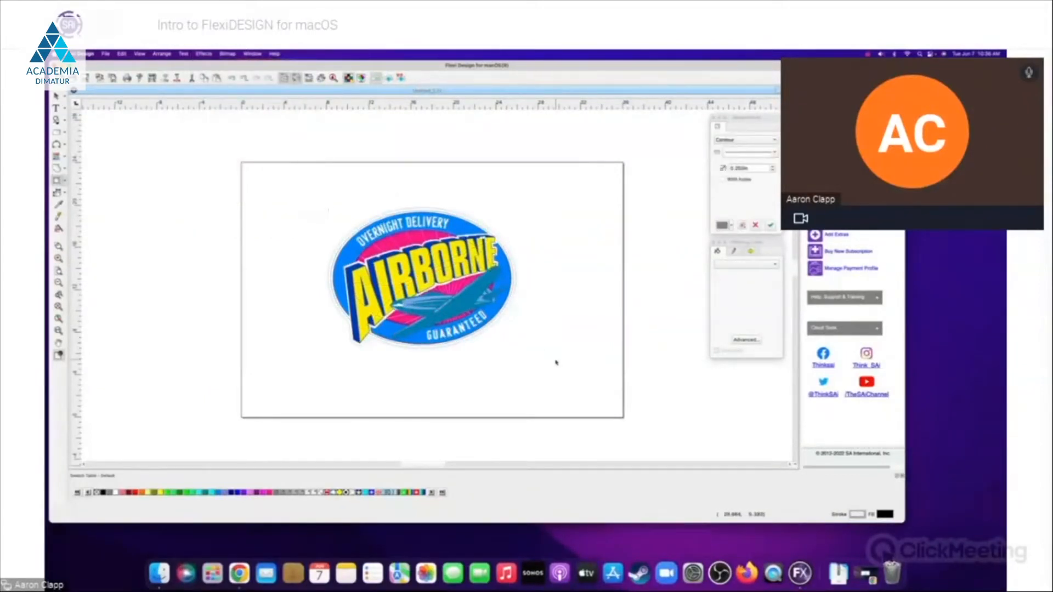
{"action": "left_click", "coordinate": [775, 154]}
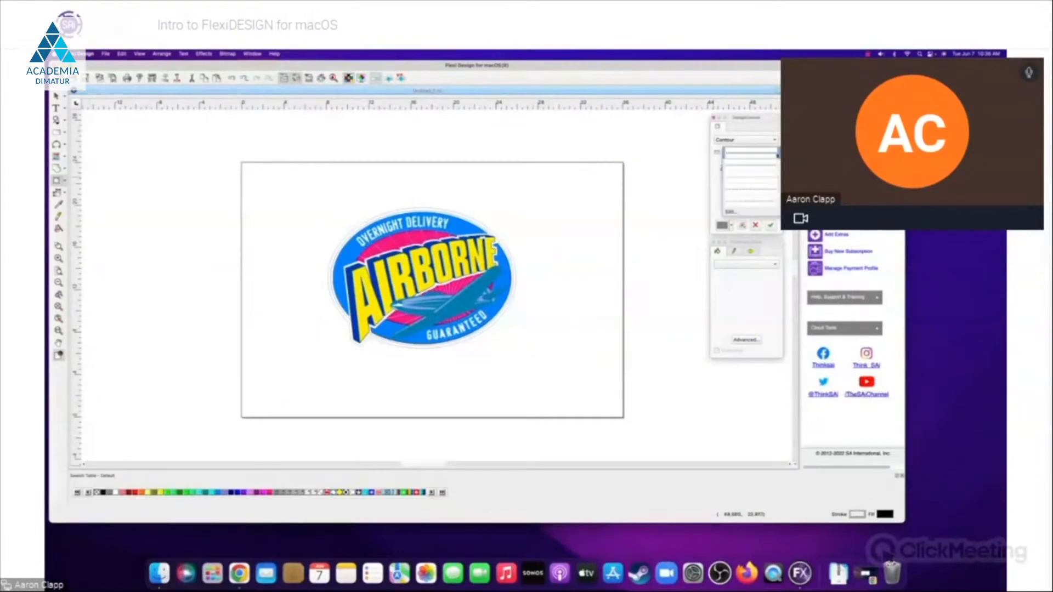
{"action": "left_click", "coordinate": [777, 155]}
{"action": "left_click", "coordinate": [774, 140]}
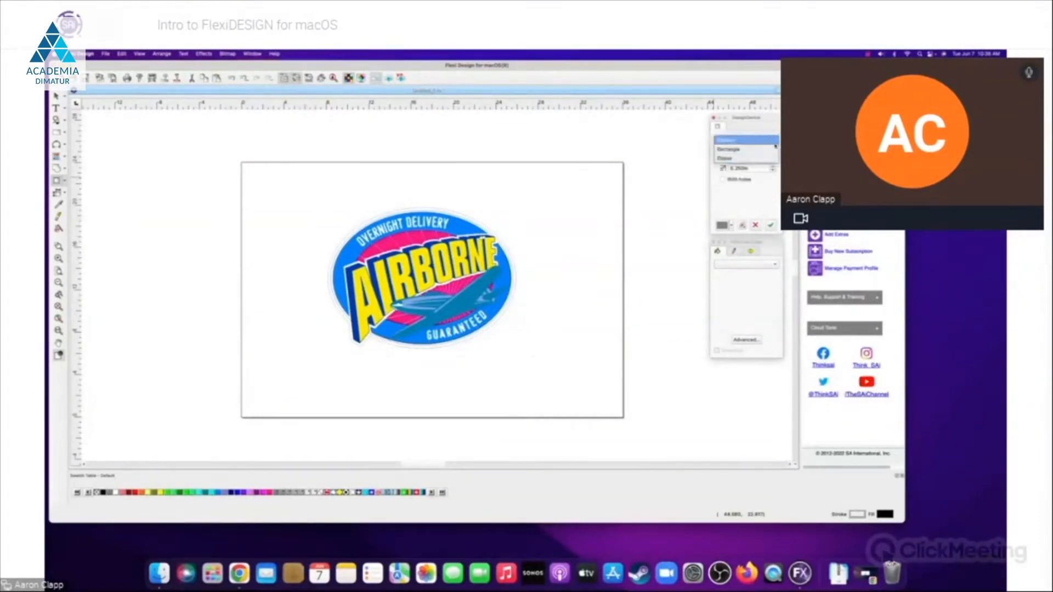
{"action": "left_click", "coordinate": [777, 199]}
{"action": "left_click", "coordinate": [775, 154]}
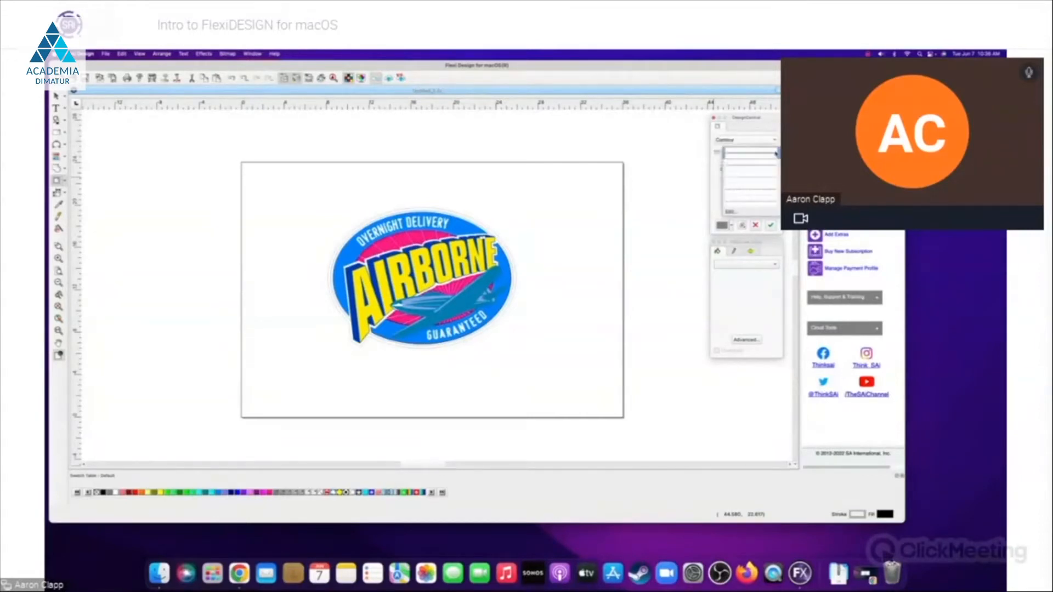
{"action": "left_click", "coordinate": [772, 180]}
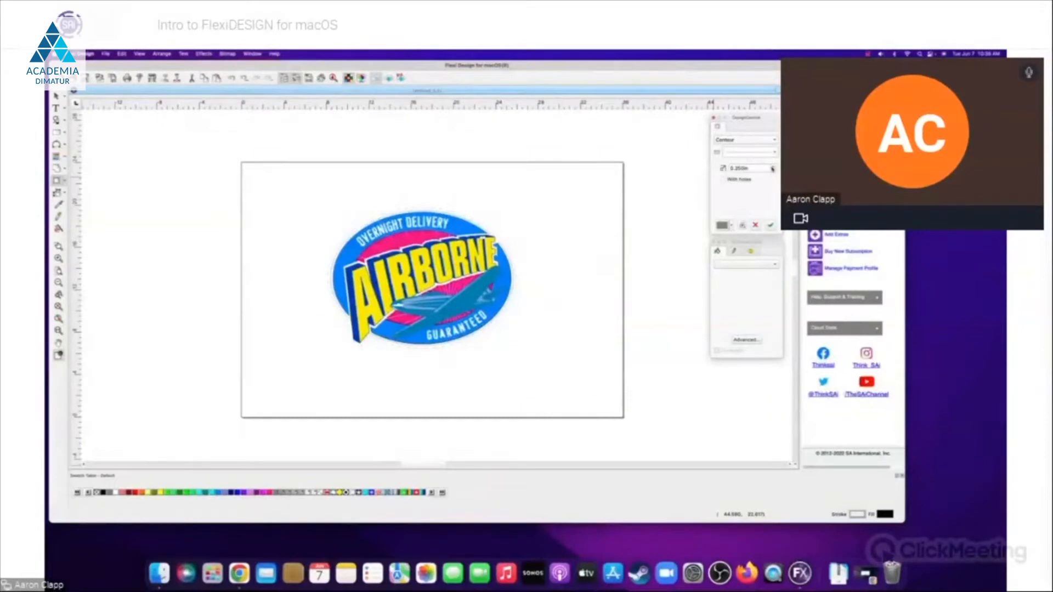
- Set the contour cut's offset from the logo to 0.25 in
{"action": "left_click_drag", "start_coordinate": [754, 169], "coordinate": [680, 169]}
{"action": "type", "text": "00"}
{"action": "left_click", "coordinate": [771, 166]}
{"action": "left_click_drag", "start_coordinate": [746, 168], "coordinate": [724, 170]}
{"action": "type", "text": ".25"}
- Review the line styles and CutContour colors, apply the contour cut to the logo and deselect everything
{"action": "left_click", "coordinate": [743, 154]}
{"action": "left_click", "coordinate": [741, 132]}
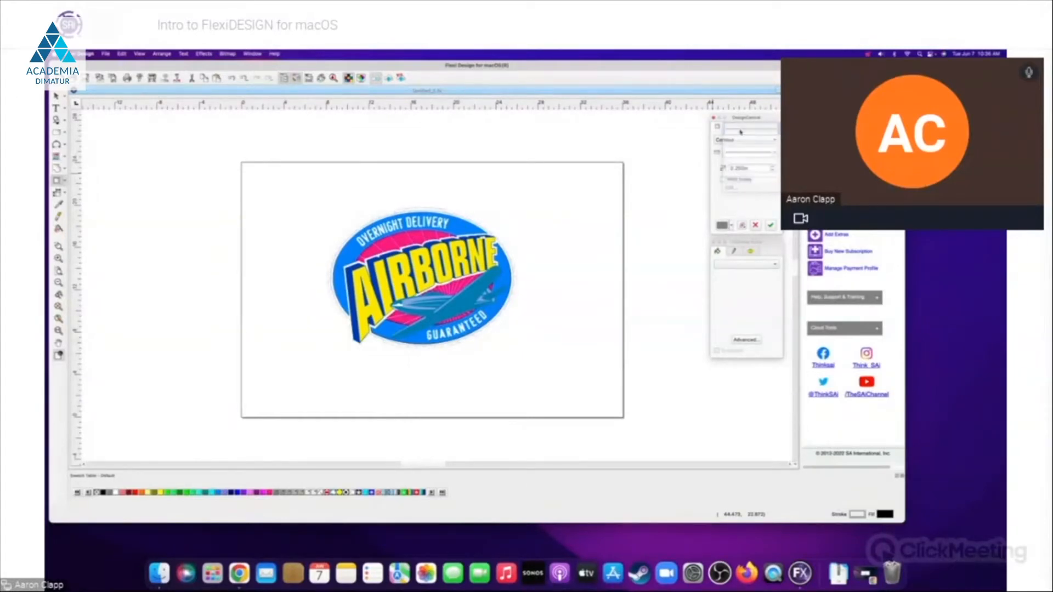
{"action": "left_click", "coordinate": [732, 227]}
{"action": "scroll", "coordinate": [774, 252], "scroll_direction": "down", "scroll_amount": 10}
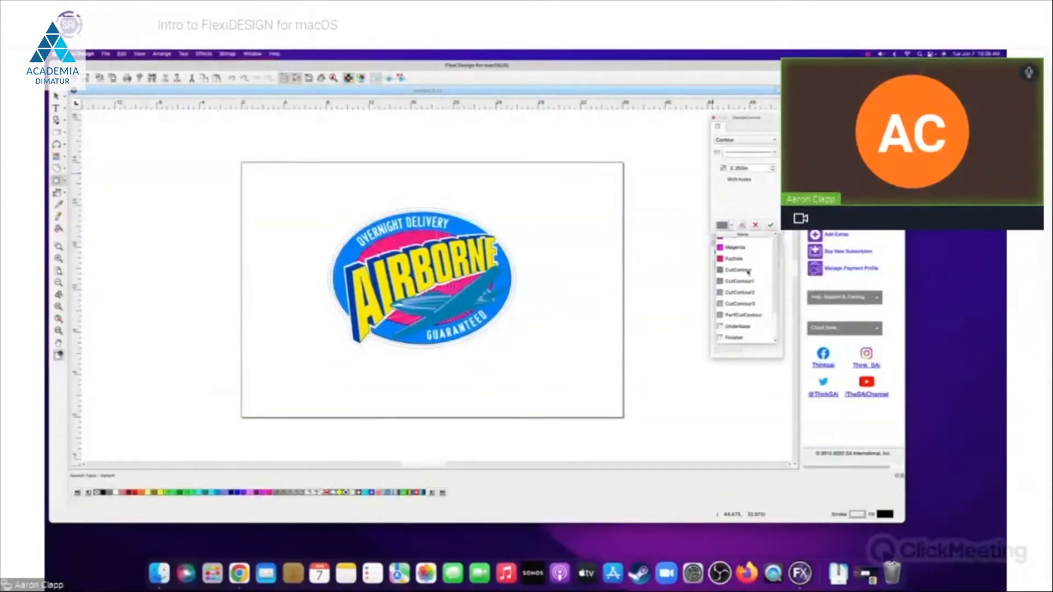
{"action": "left_click", "coordinate": [744, 200]}
{"action": "left_click", "coordinate": [771, 226]}
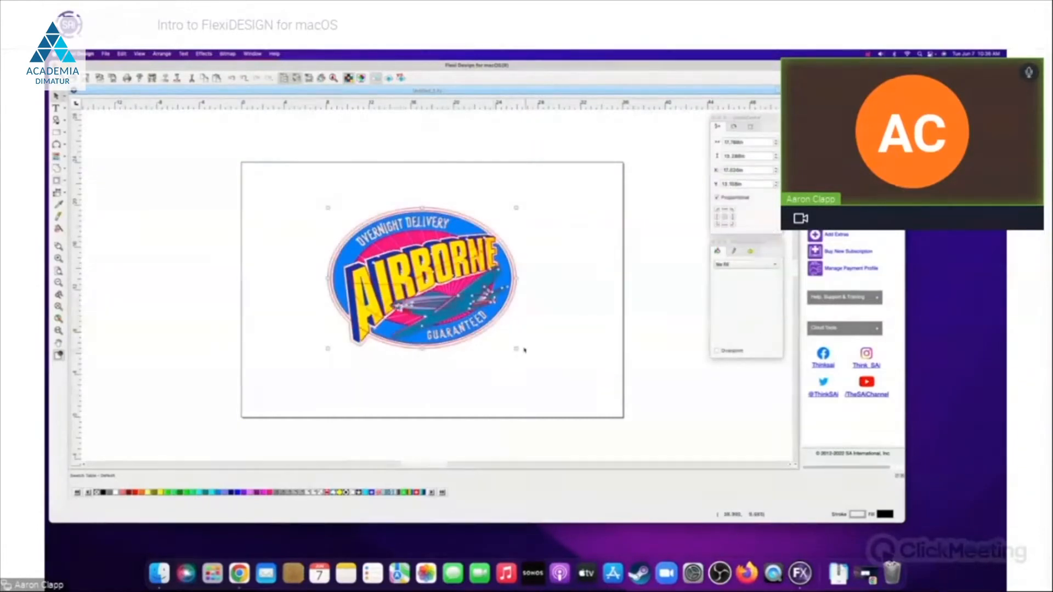
{"action": "left_click", "coordinate": [557, 336]}
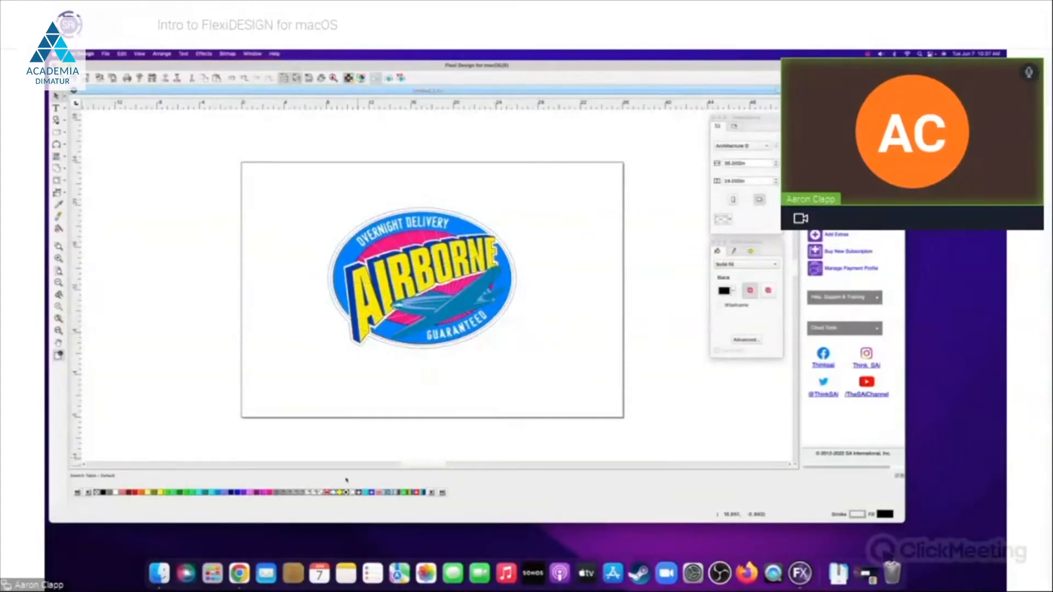
- Open the PANTONE+ Solid Coated-V3 swatch table from the Pantone folder of the swatch Library
{"action": "right_click", "coordinate": [242, 494]}
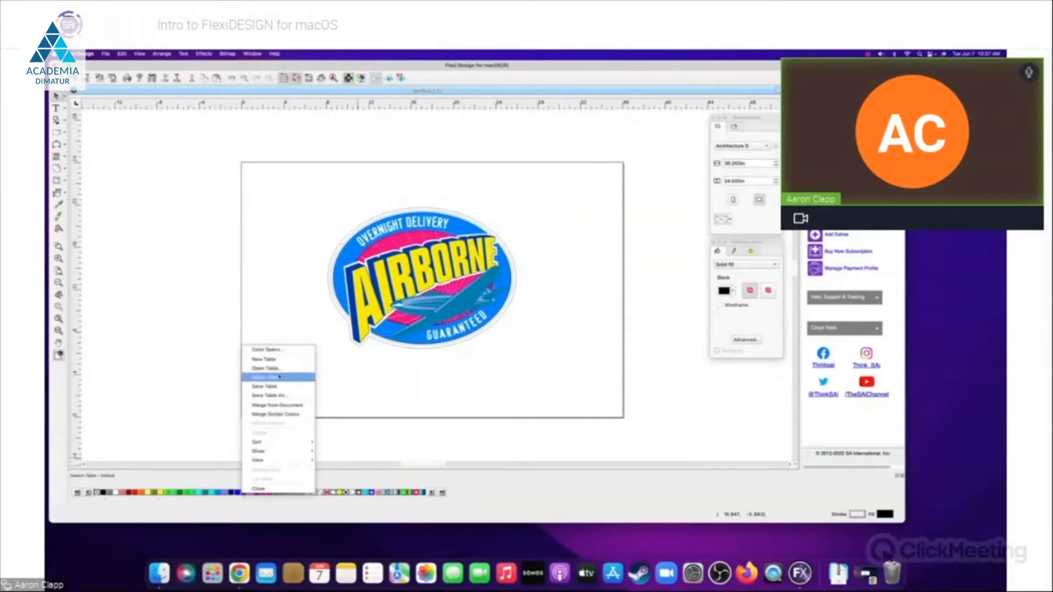
{"action": "left_click", "coordinate": [279, 371]}
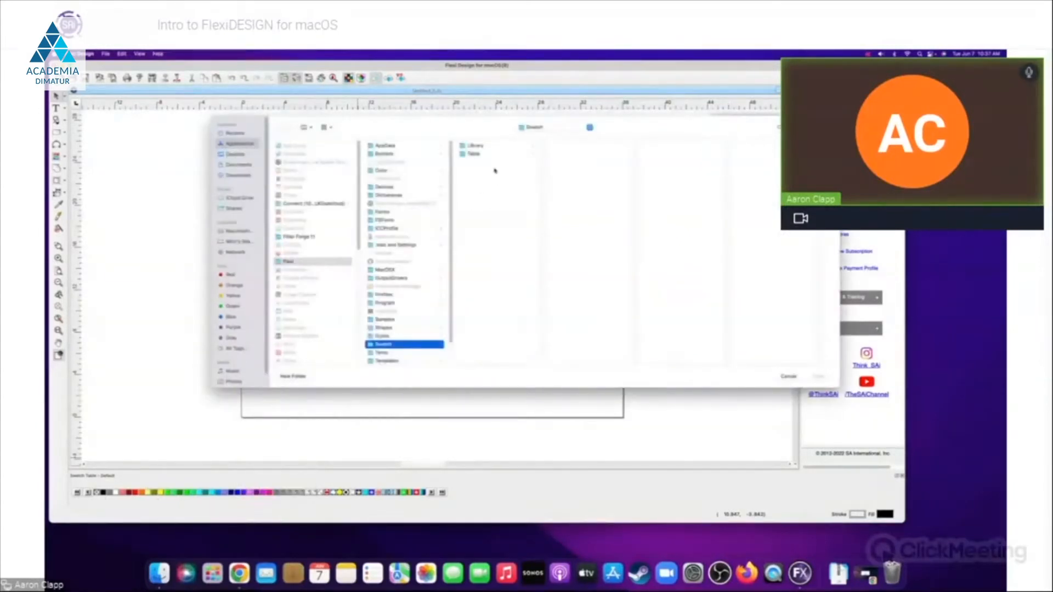
{"action": "left_click", "coordinate": [482, 155]}
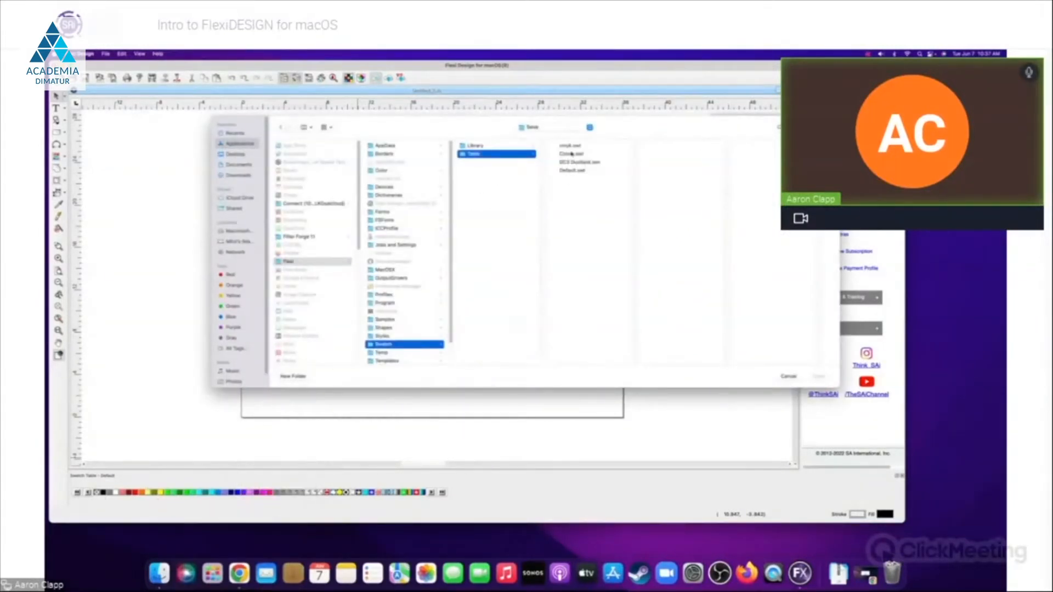
{"action": "left_click", "coordinate": [475, 147]}
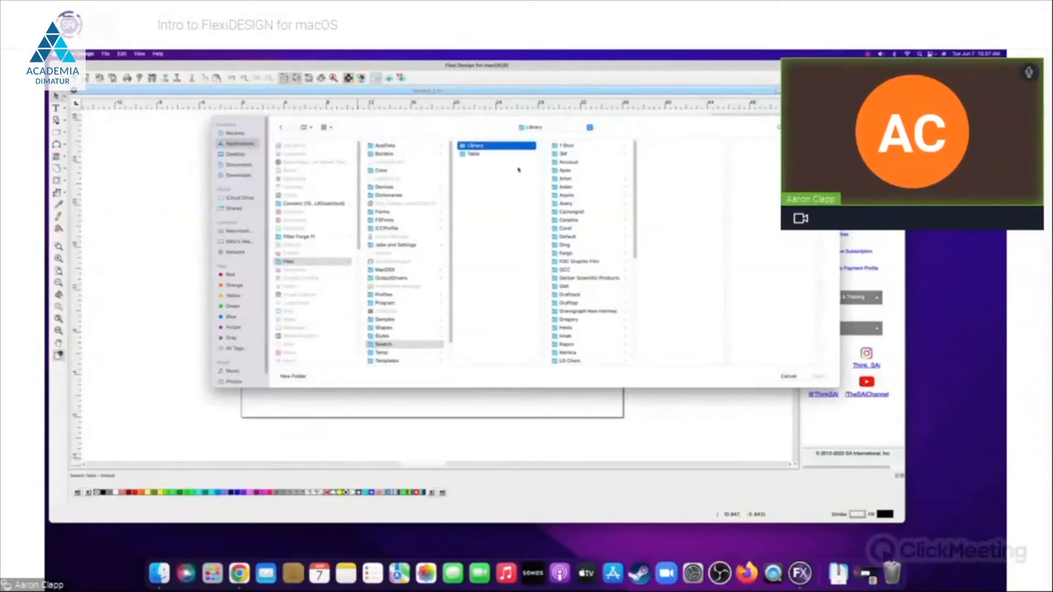
{"action": "scroll", "coordinate": [575, 193], "scroll_direction": "down", "scroll_amount": 10}
{"action": "left_click", "coordinate": [575, 192]}
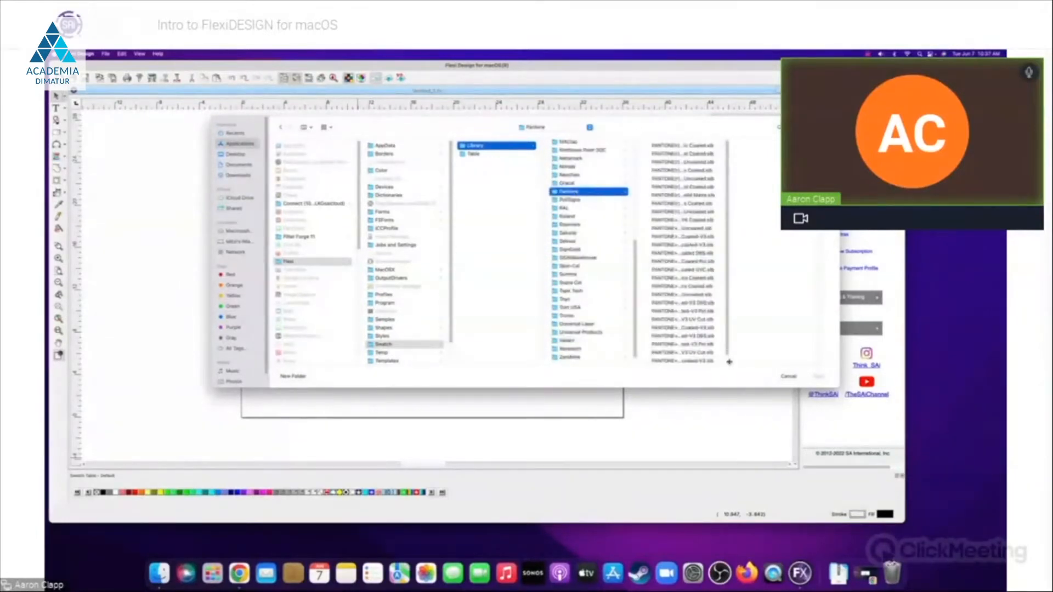
{"action": "left_click_drag", "start_coordinate": [728, 361], "coordinate": [804, 362]}
{"action": "scroll", "coordinate": [747, 311], "scroll_direction": "down", "scroll_amount": 1}
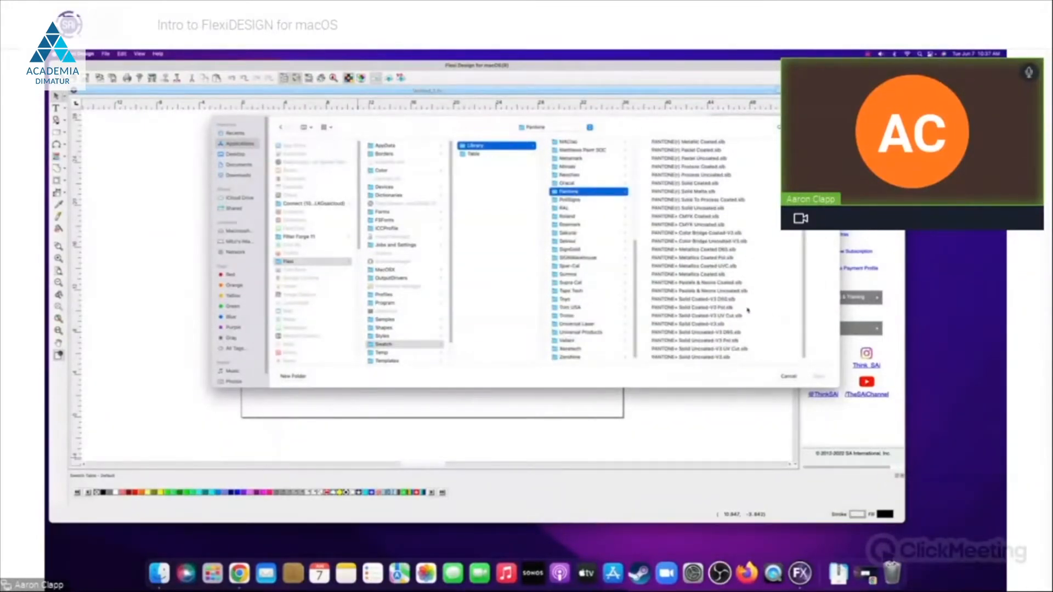
{"action": "left_click", "coordinate": [683, 325]}
{"action": "left_click", "coordinate": [820, 376]}
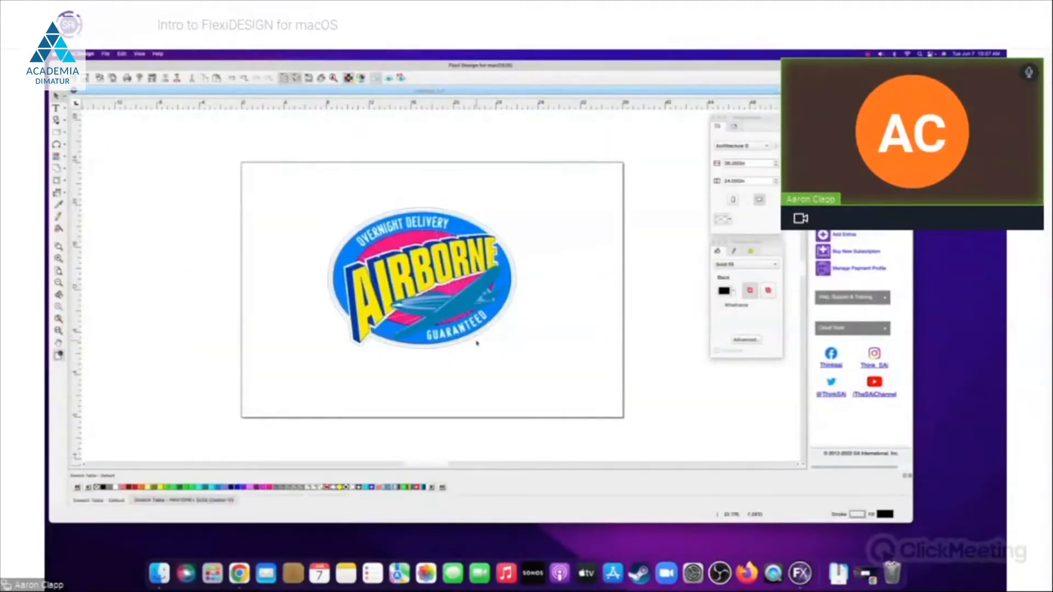
- Compare the Default and PANTONE+ Solid Coated-V3 swatch tables, leaving the PANTONE table active
{"action": "left_click", "coordinate": [104, 501]}
{"action": "left_click", "coordinate": [146, 501]}
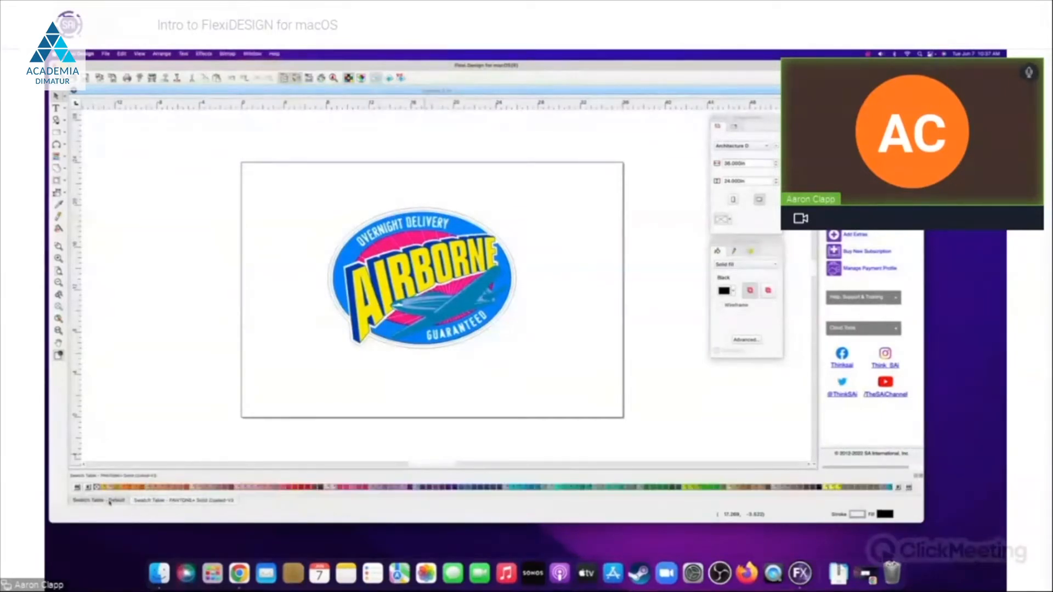
{"action": "left_click", "coordinate": [110, 502]}
{"action": "left_click", "coordinate": [186, 502]}
{"action": "left_click", "coordinate": [107, 502]}
{"action": "left_click", "coordinate": [162, 501]}
- Detach the set of rectangle and other shape tools and dock it beside the standard tools above the canvas
{"action": "left_click", "coordinate": [64, 133]}
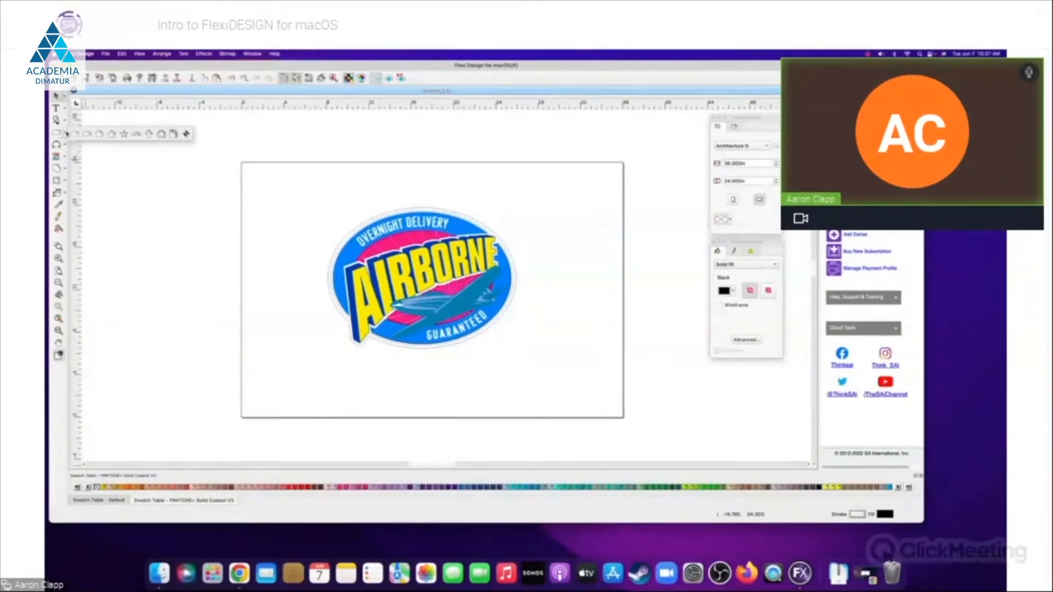
{"action": "left_click_drag", "start_coordinate": [64, 134], "coordinate": [427, 84]}
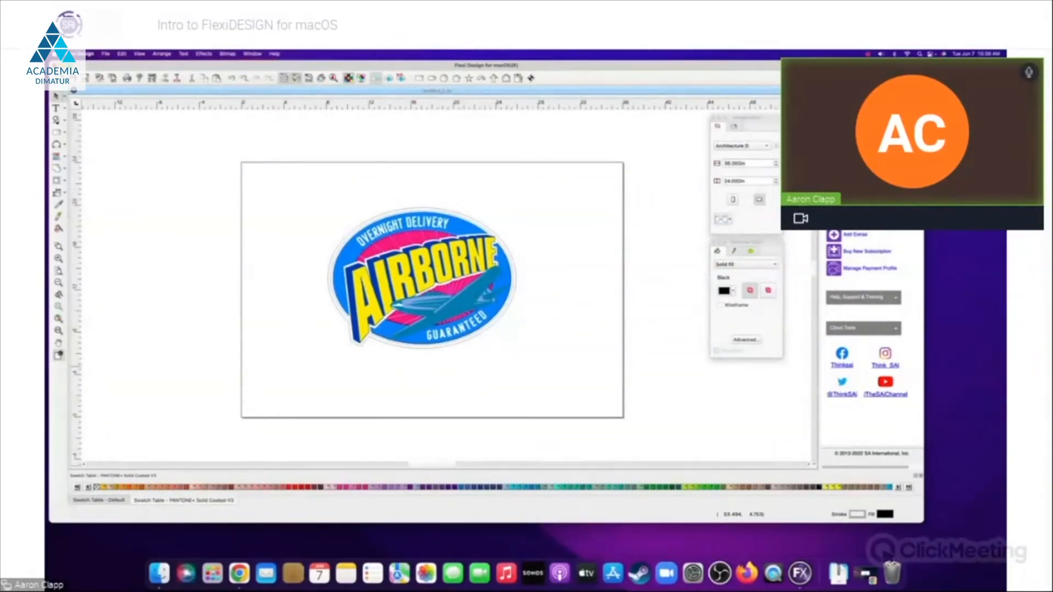
- Expand the Help, Support & Training section to show its support links
{"action": "left_click", "coordinate": [897, 297]}
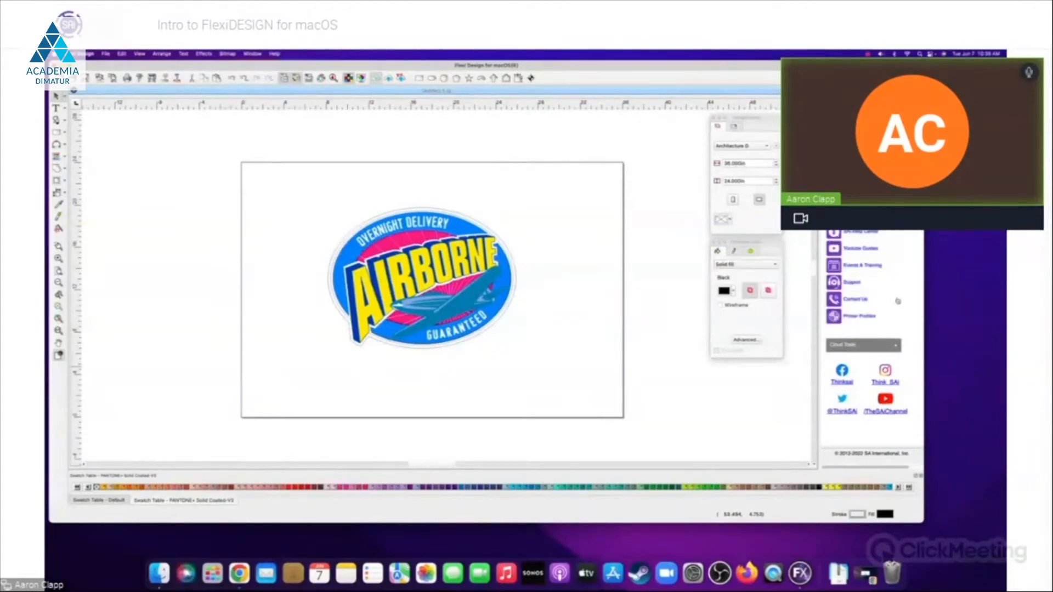
- Expand the Cloud Tools section to show its links, and collapse it again
{"action": "left_click", "coordinate": [898, 345]}
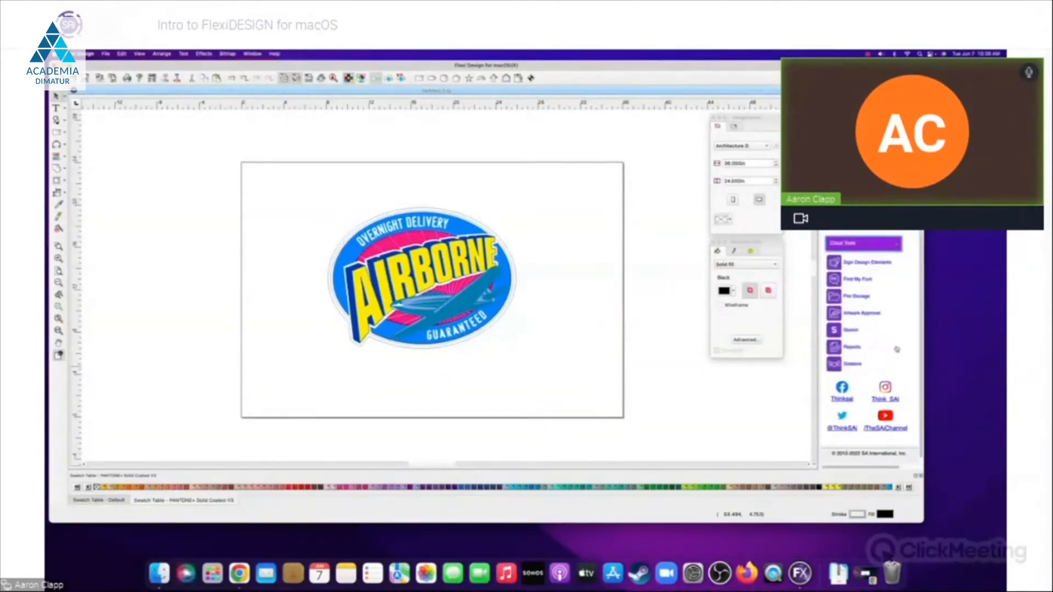
{"action": "left_click", "coordinate": [897, 246]}
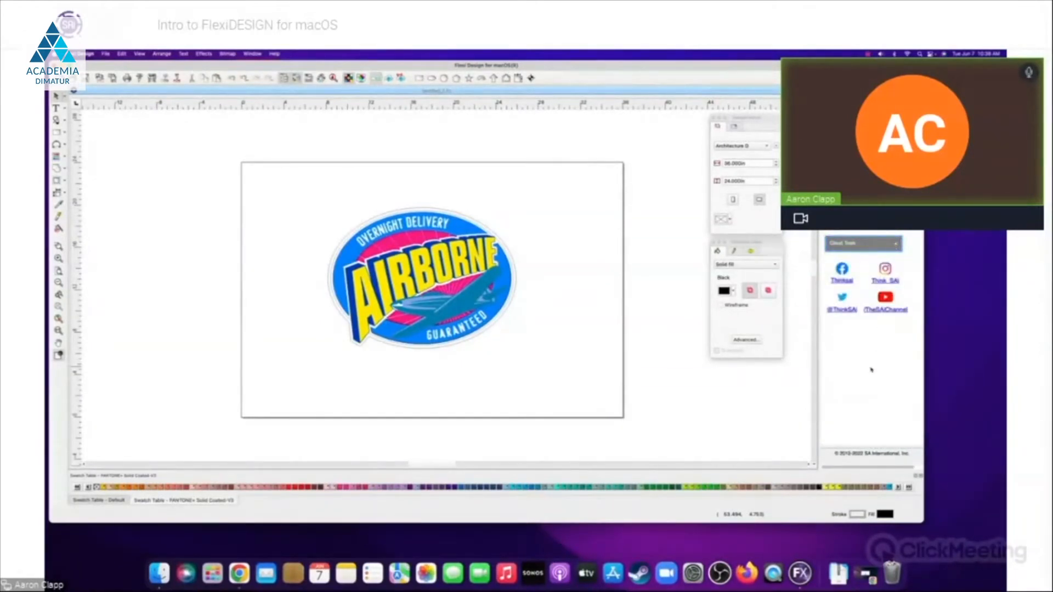
- Hide the cloud and support panel and move both floating palettes farther away from the page
{"action": "left_click", "coordinate": [375, 78]}
{"action": "left_click_drag", "start_coordinate": [744, 119], "coordinate": [812, 123]}
{"action": "left_click_drag", "start_coordinate": [748, 243], "coordinate": [814, 262]}
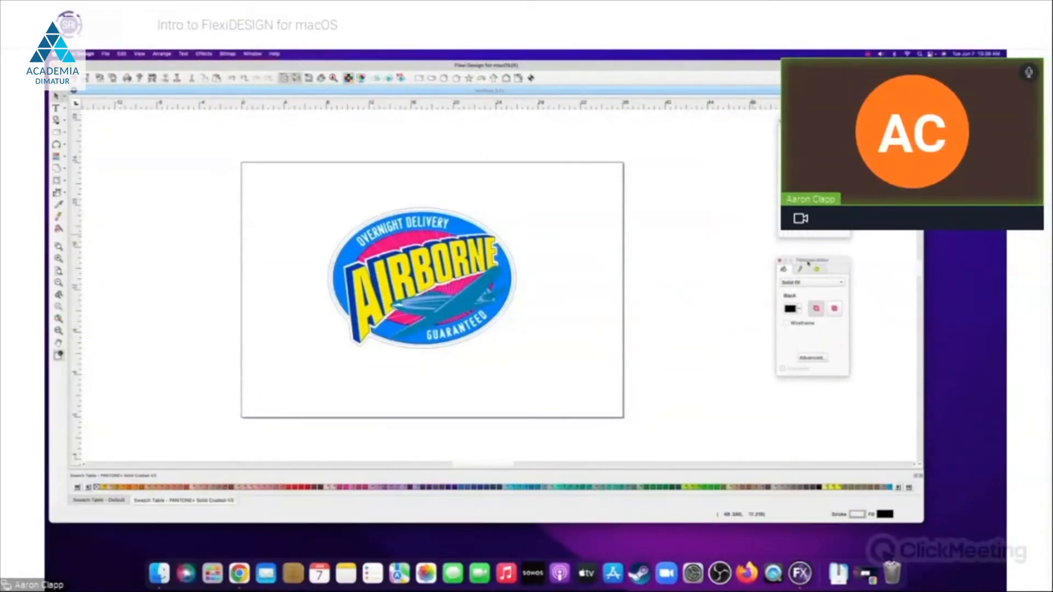
- Import Indian.tif from the TIFF subfolder of Flexi's Samples folder and place it beside the Airborne logo
{"action": "left_click_drag", "start_coordinate": [277, 187], "coordinate": [583, 386]}
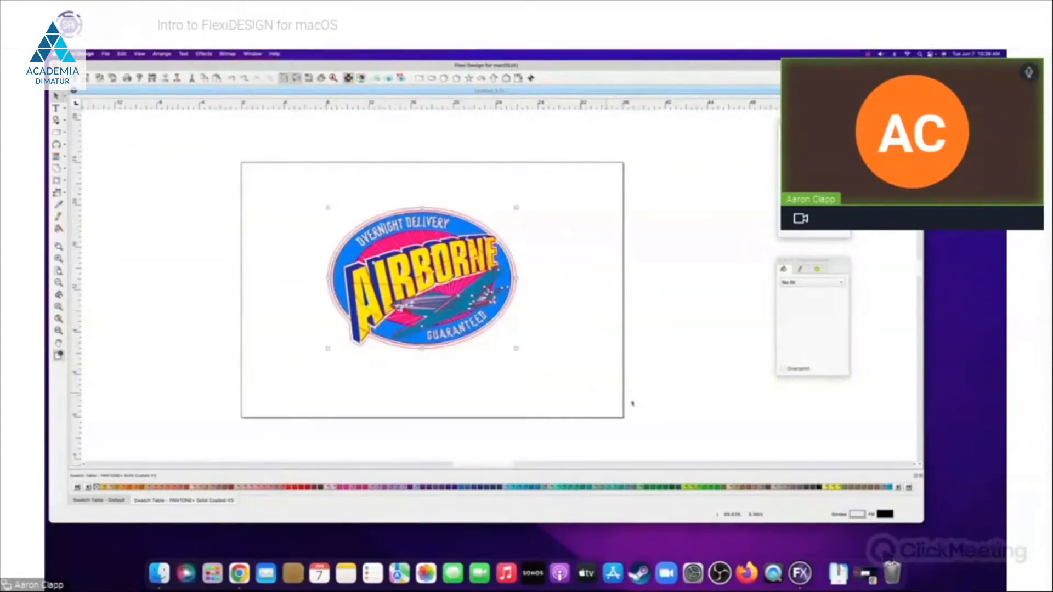
{"action": "left_click", "coordinate": [105, 53]}
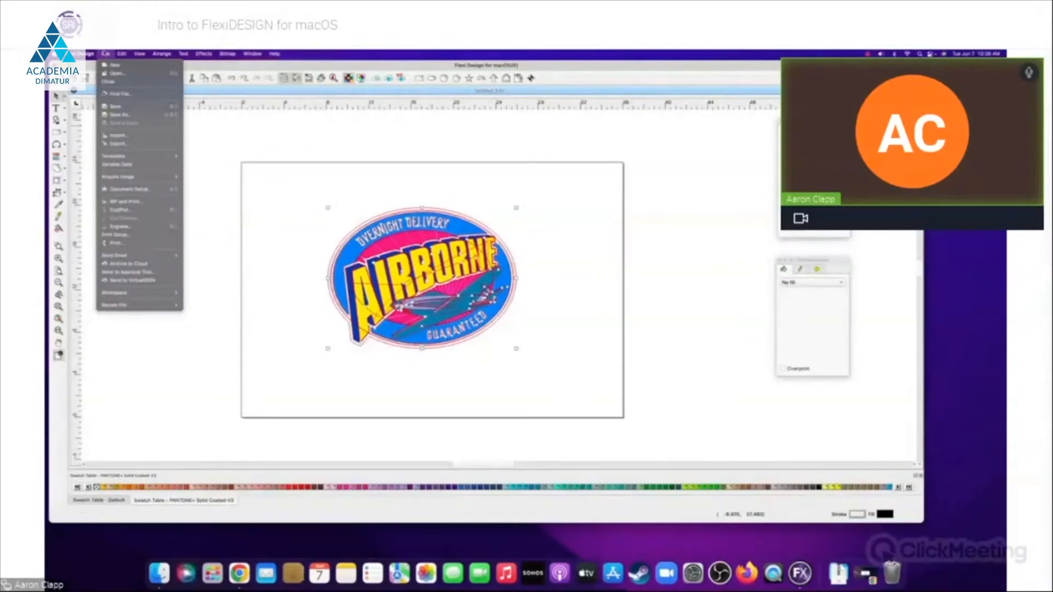
{"action": "left_click", "coordinate": [118, 136]}
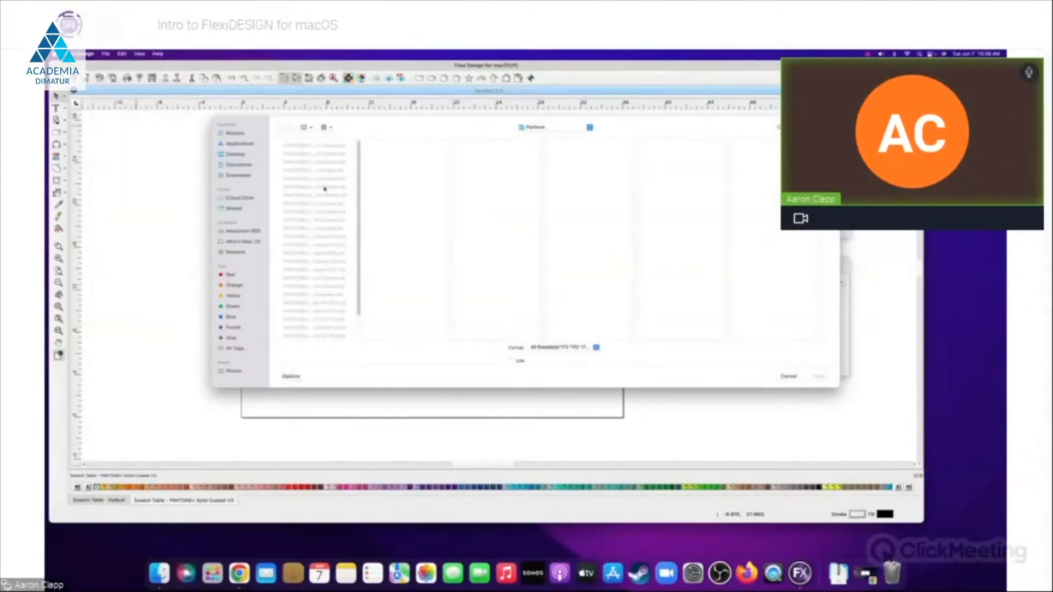
{"action": "left_click", "coordinate": [572, 129]}
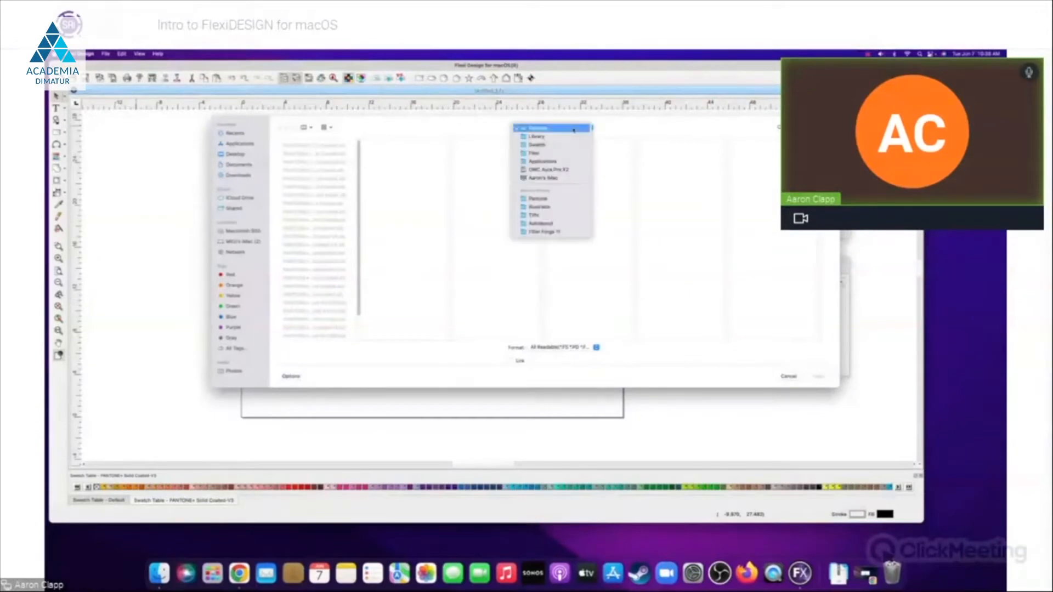
{"action": "left_click", "coordinate": [541, 153]}
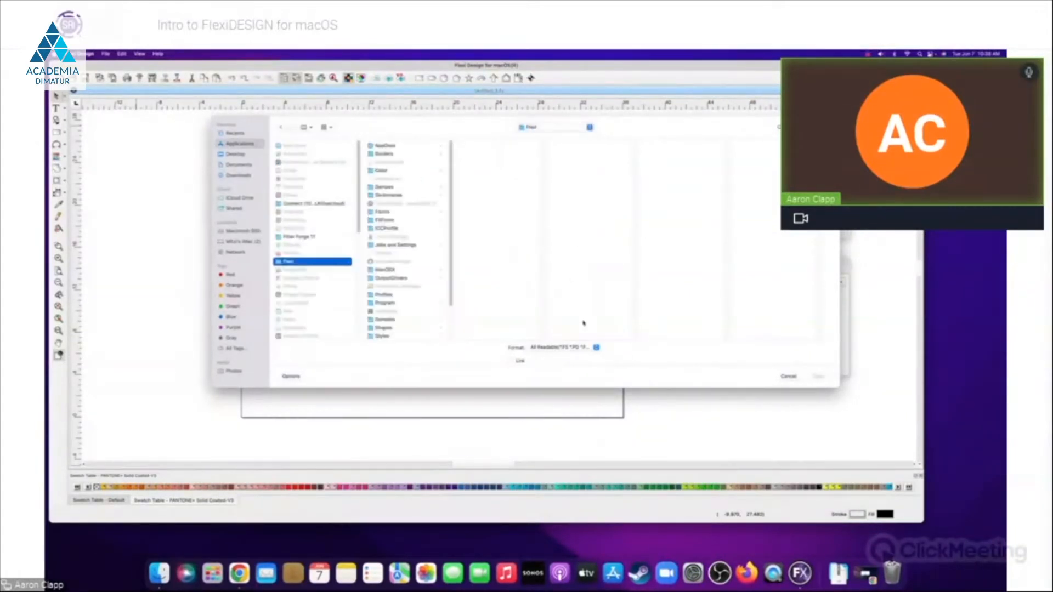
{"action": "left_click", "coordinate": [398, 320]}
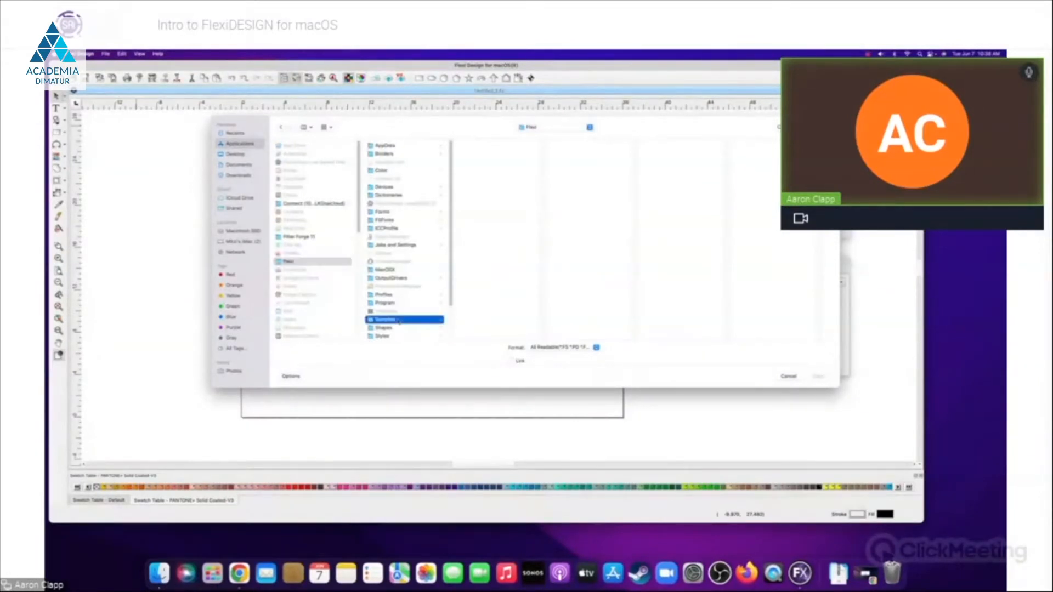
{"action": "left_click", "coordinate": [482, 221]}
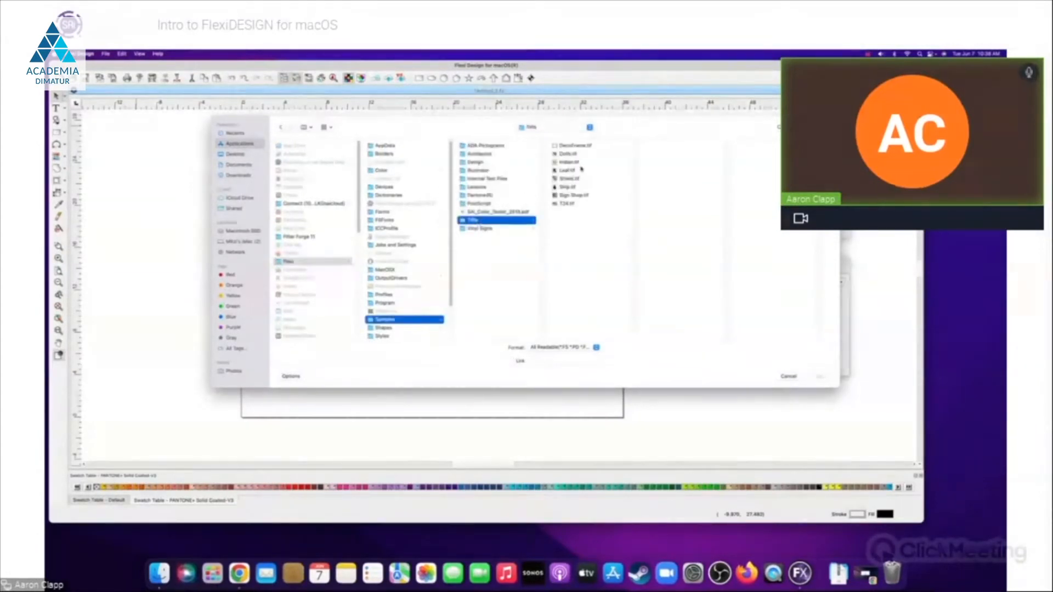
{"action": "left_click", "coordinate": [563, 163]}
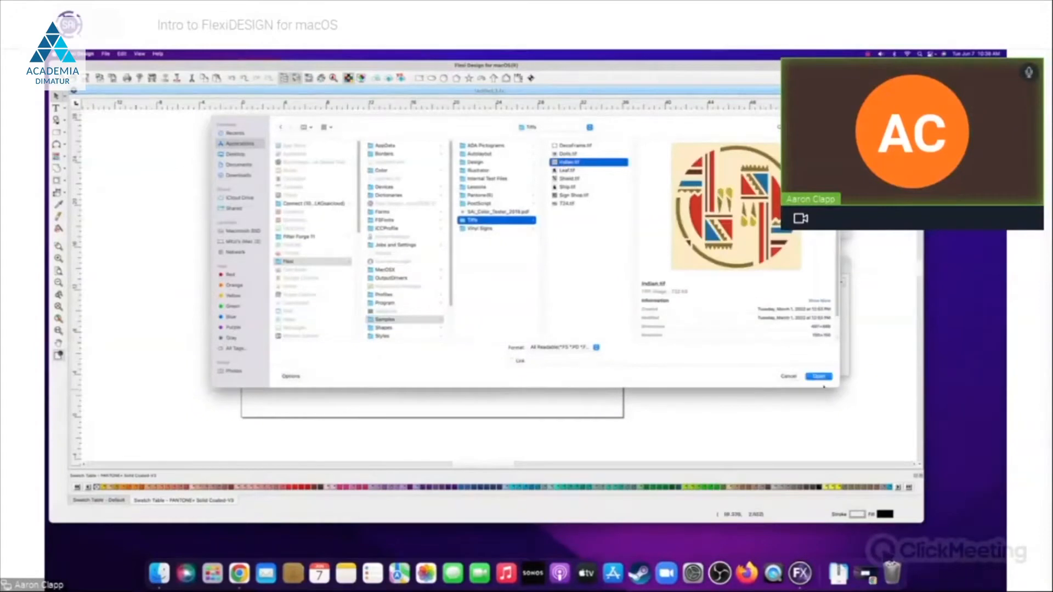
{"action": "left_click", "coordinate": [817, 376]}
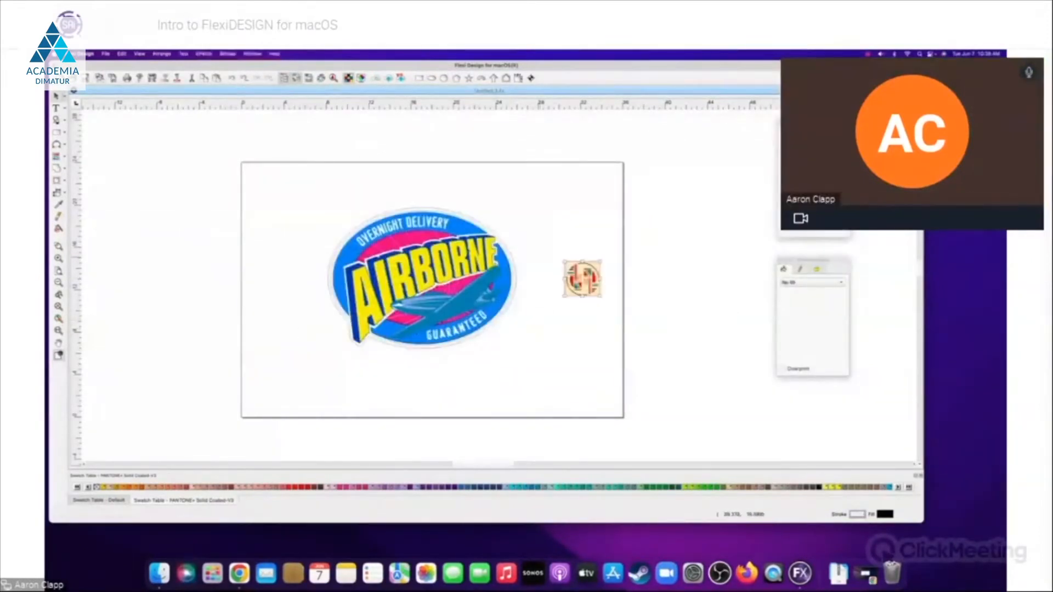
- Move the Airborne logo to the page's upper-left corner and put the imported Indian bitmap near the page's upper middle
{"action": "left_click_drag", "start_coordinate": [291, 181], "coordinate": [526, 374]}
{"action": "left_click_drag", "start_coordinate": [441, 250], "coordinate": [205, 161]}
{"action": "left_click_drag", "start_coordinate": [583, 279], "coordinate": [419, 258]}
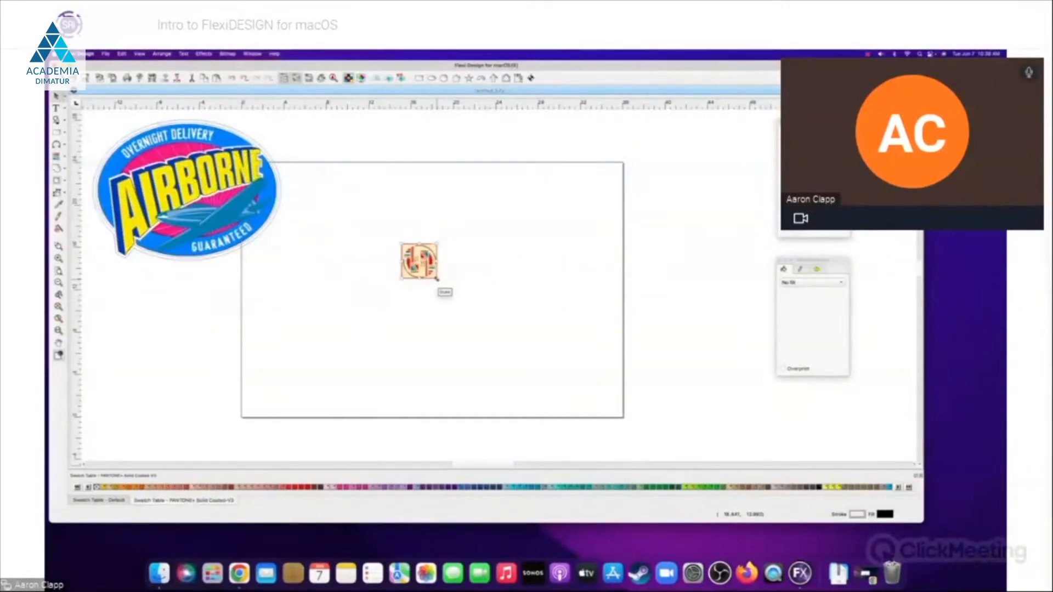
{"action": "scroll", "coordinate": [419, 272], "scroll_direction": "down", "scroll_amount": 3}
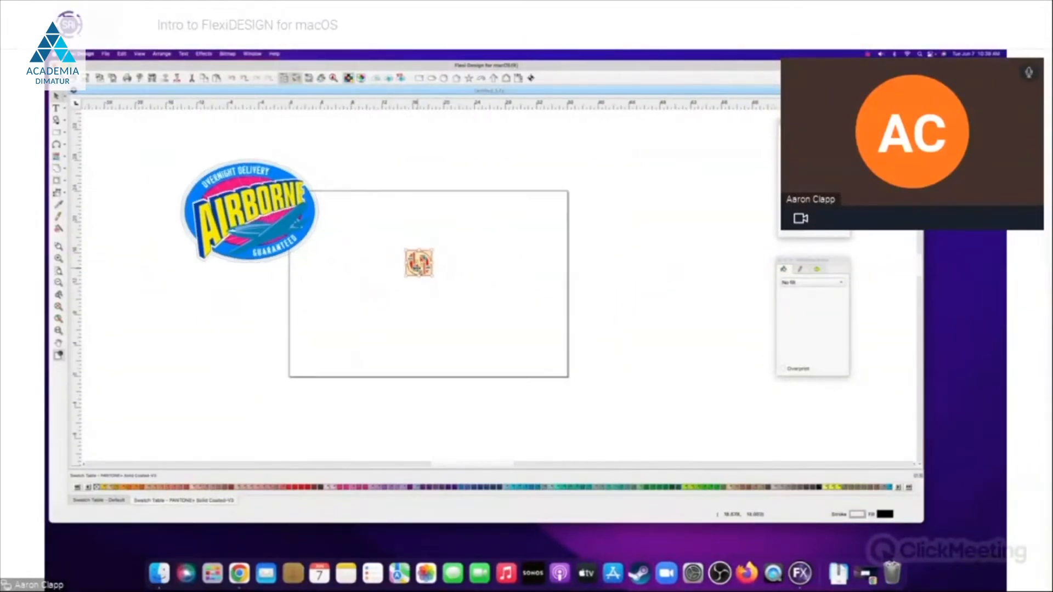
{"action": "scroll", "coordinate": [418, 261], "scroll_direction": "up", "scroll_amount": 6}
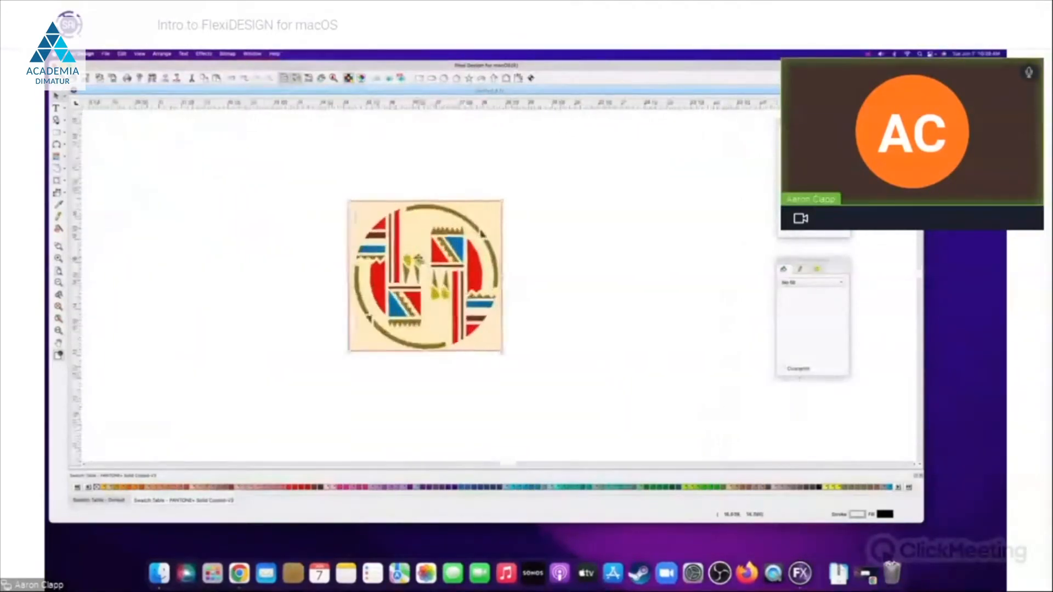
{"action": "scroll", "coordinate": [418, 259], "scroll_direction": "up", "scroll_amount": 4}
{"action": "scroll", "coordinate": [416, 259], "scroll_direction": "down", "scroll_amount": 3}
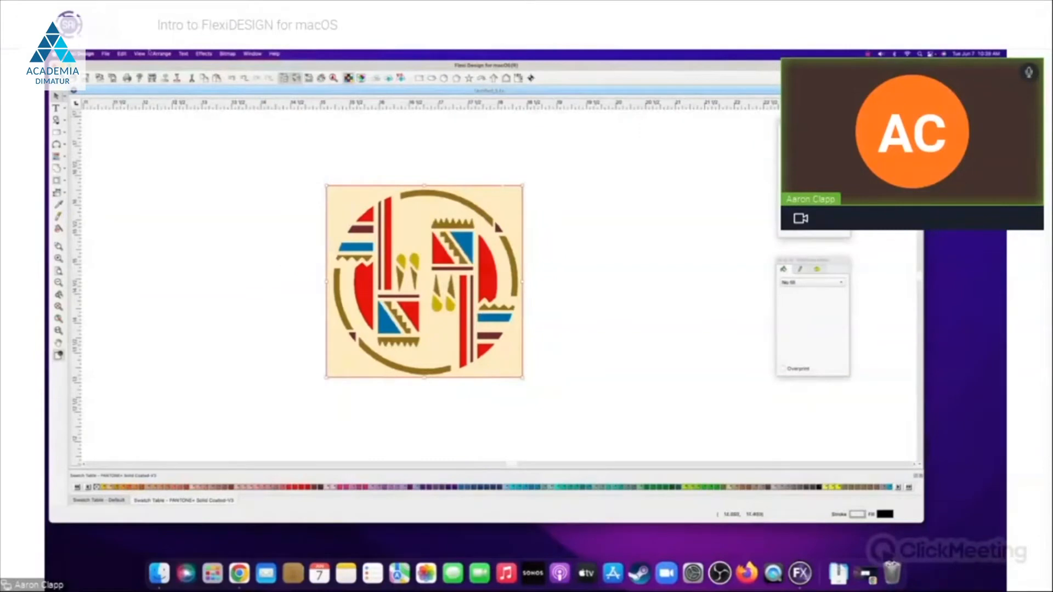
- Customize the workspace: expand the File menu commands to show their shortcuts and save the workspace settings
{"action": "left_click", "coordinate": [106, 54]}
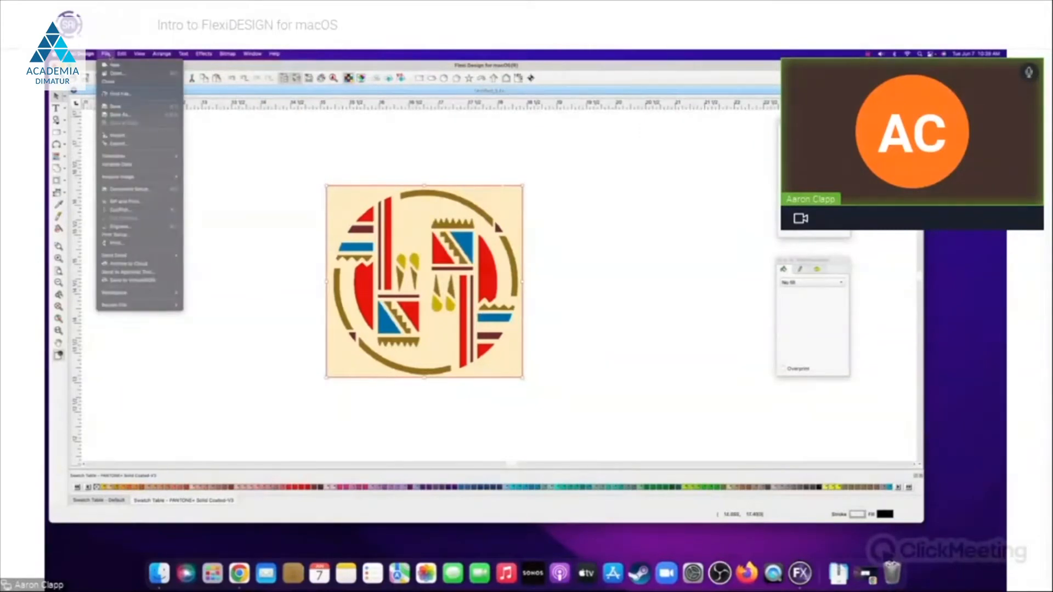
{"action": "mouse_move", "coordinate": [117, 297]}
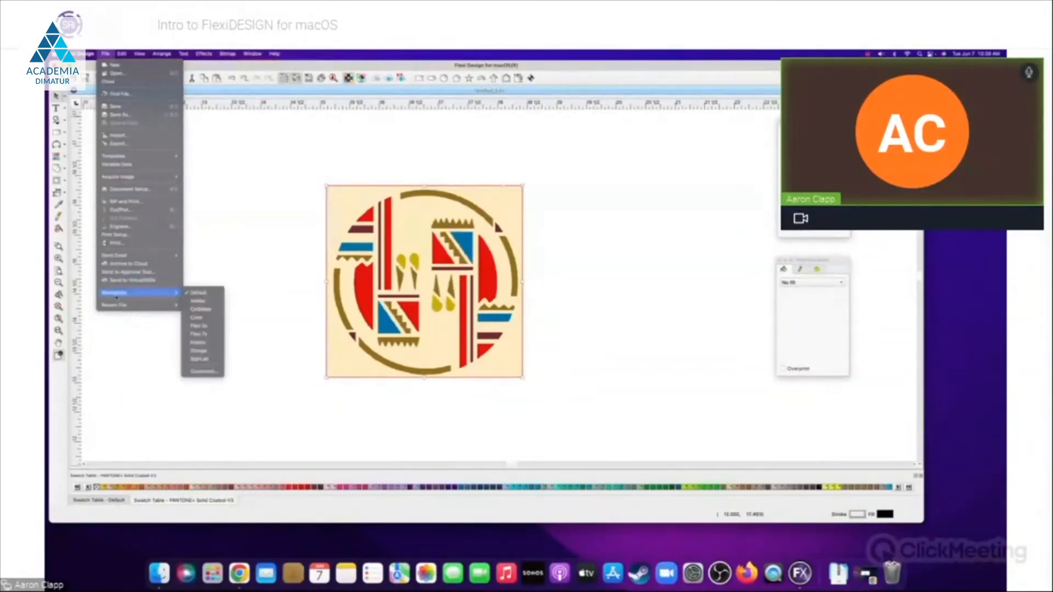
{"action": "left_click", "coordinate": [200, 372]}
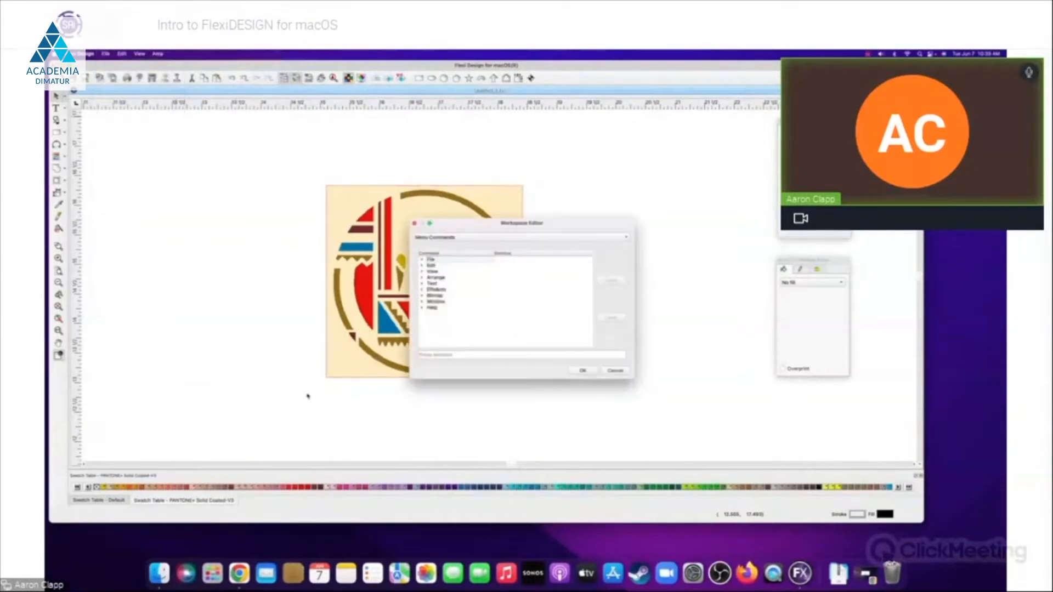
{"action": "left_click", "coordinate": [422, 260]}
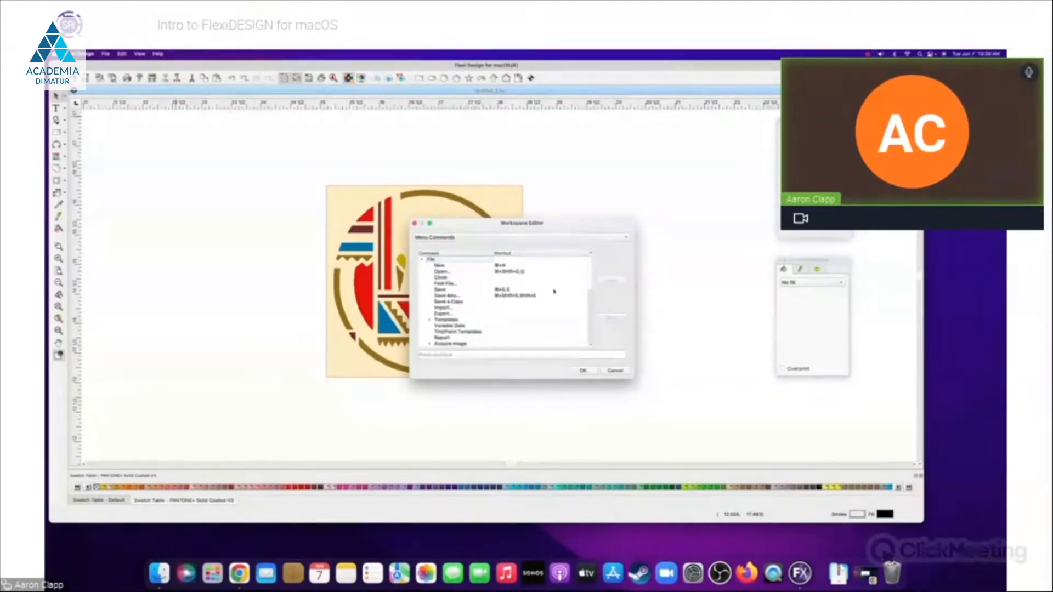
{"action": "left_click", "coordinate": [582, 370]}
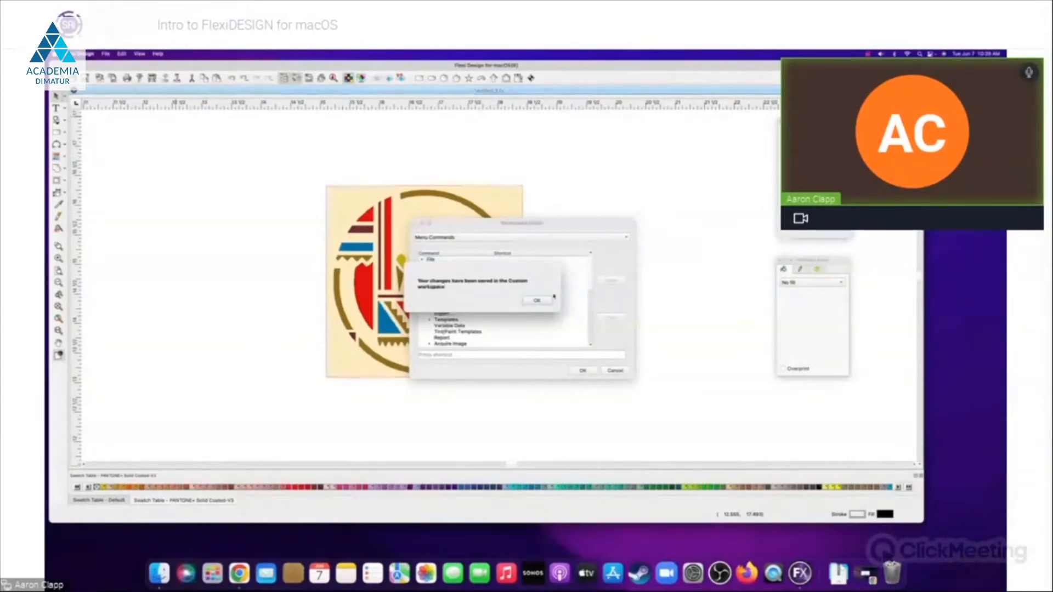
{"action": "left_click", "coordinate": [551, 299]}
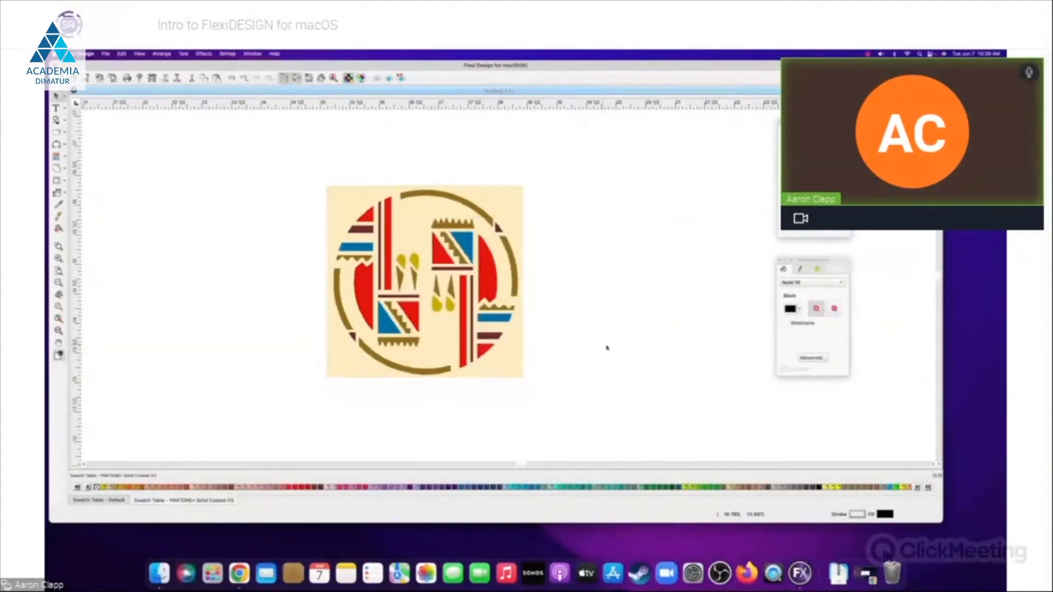
- Vectorize the Indian bitmap with Color Trace, increasing the number of traced colors before applying it
{"action": "left_click", "coordinate": [493, 290]}
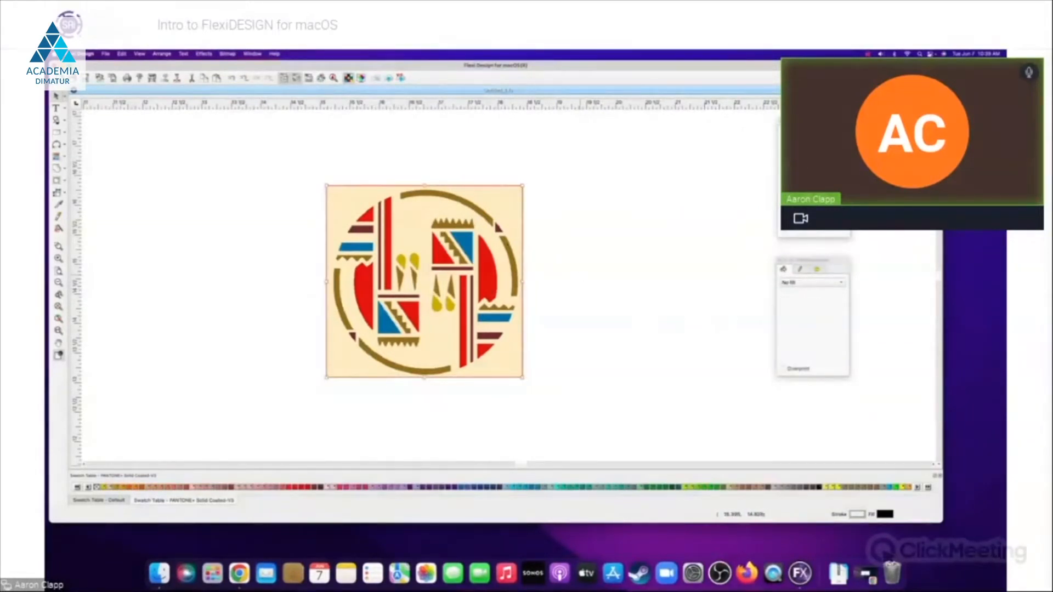
{"action": "left_click", "coordinate": [204, 53]}
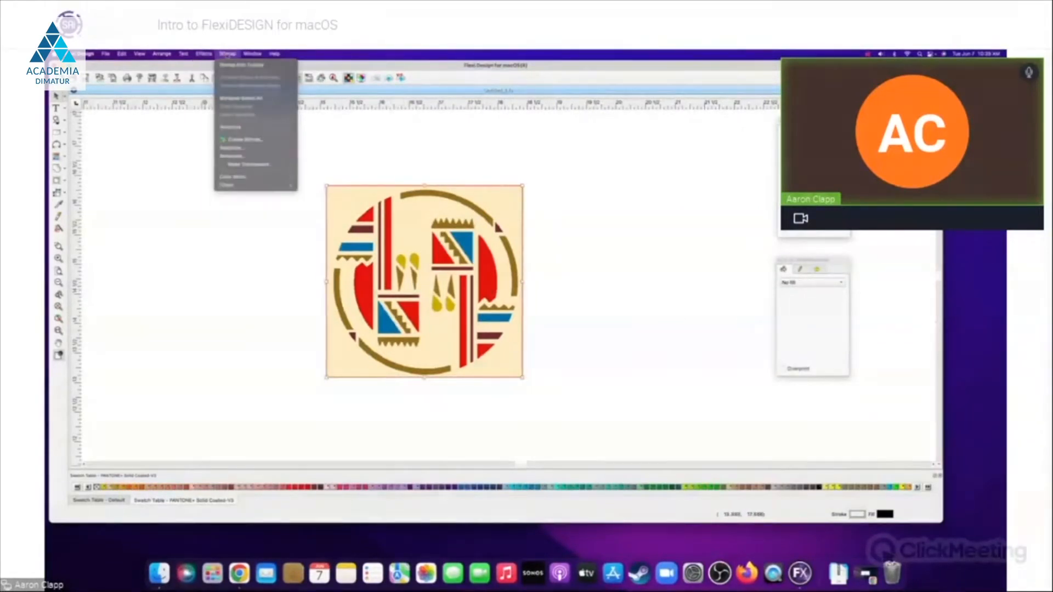
{"action": "mouse_move", "coordinate": [241, 129]}
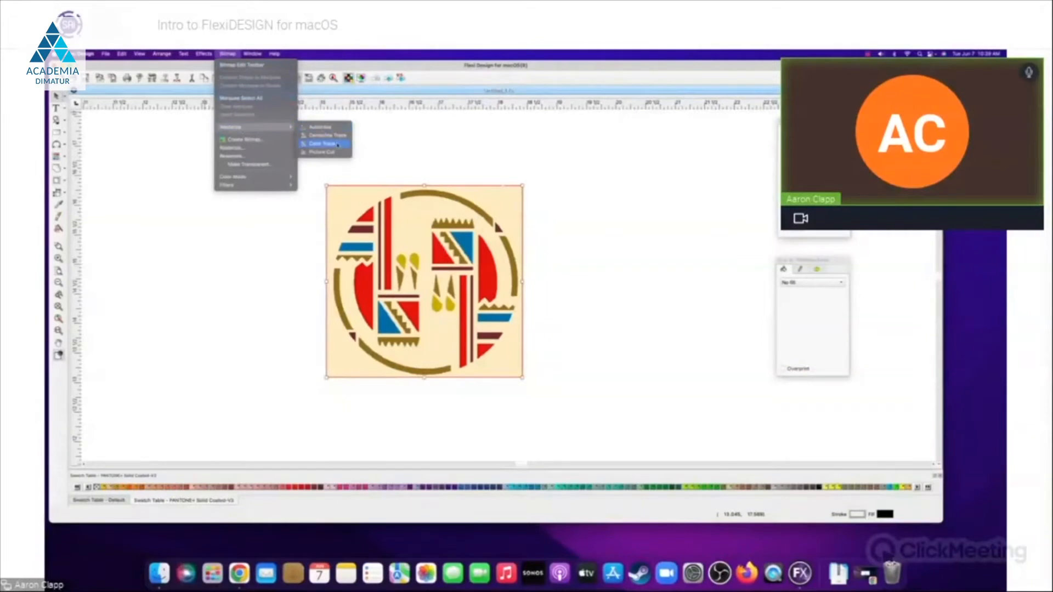
{"action": "left_click", "coordinate": [334, 145]}
{"action": "mouse_move", "coordinate": [313, 176]}
{"action": "left_mouse_down"}
{"action": "mouse_move", "coordinate": [343, 182]}
{"action": "mouse_move", "coordinate": [543, 389]}
{"action": "left_mouse_up"}
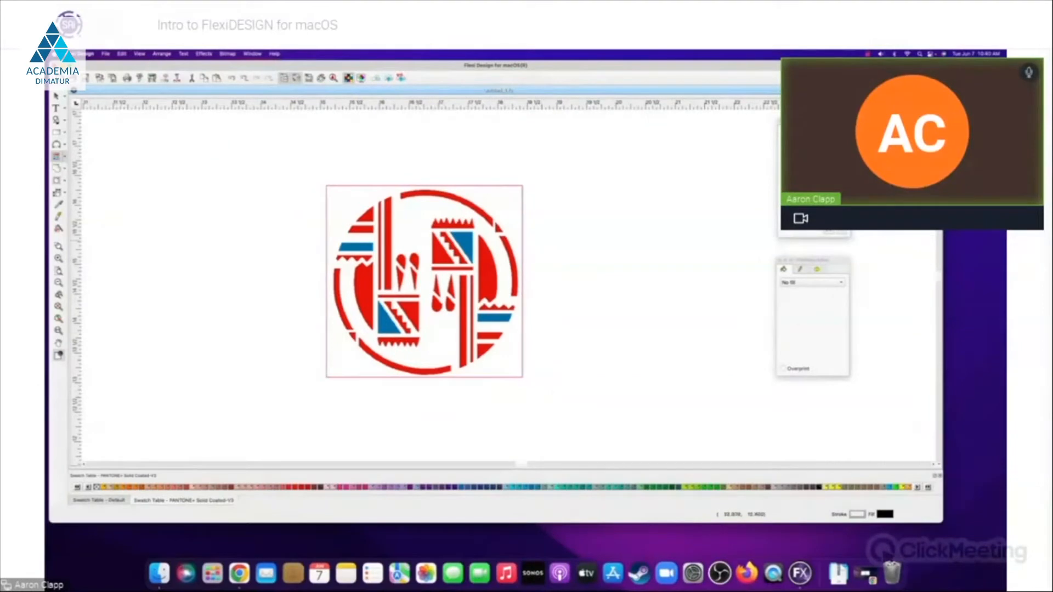
{"action": "left_click", "coordinate": [808, 159]}
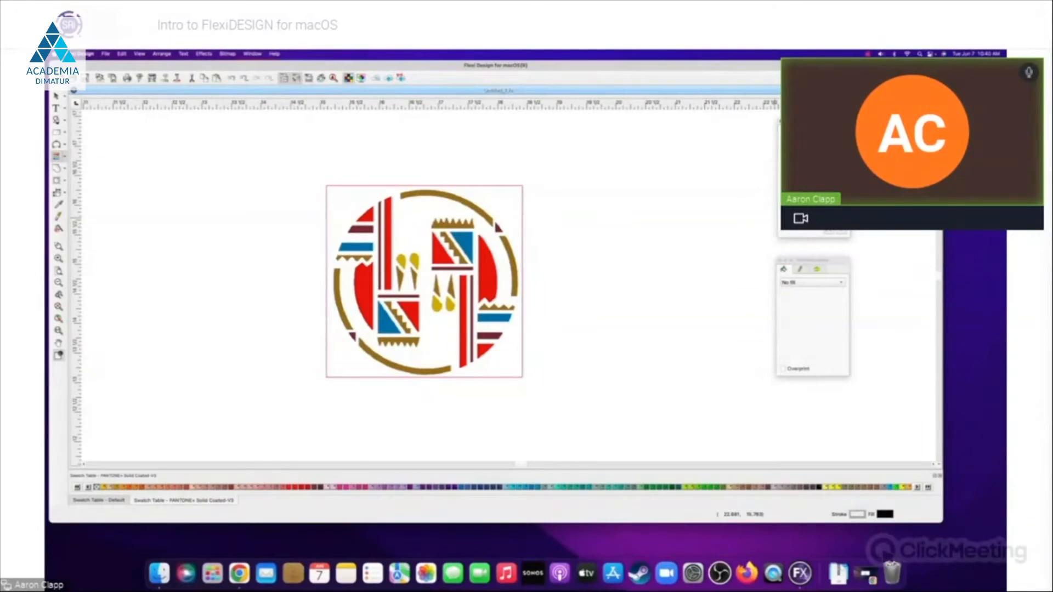
{"action": "left_click", "coordinate": [837, 231]}
- Move the original Indian bitmap to the right of its traced vector artwork
{"action": "right_click", "coordinate": [622, 314]}
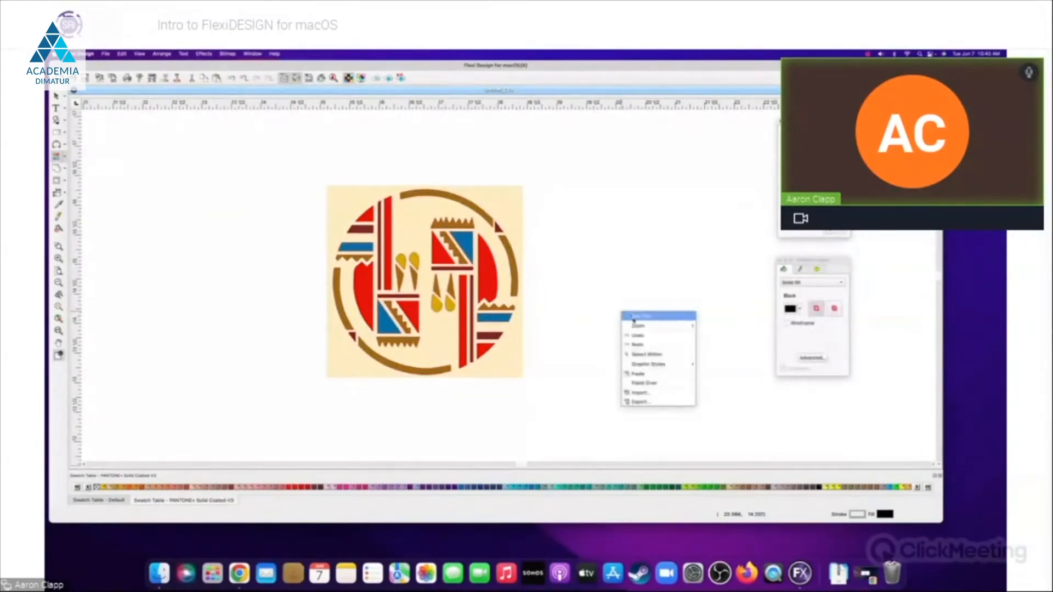
{"action": "left_click", "coordinate": [630, 318]}
{"action": "mouse_move", "coordinate": [587, 342]}
{"action": "left_mouse_down"}
{"action": "mouse_move", "coordinate": [736, 347]}
{"action": "mouse_move", "coordinate": [735, 362]}
{"action": "left_mouse_up"}
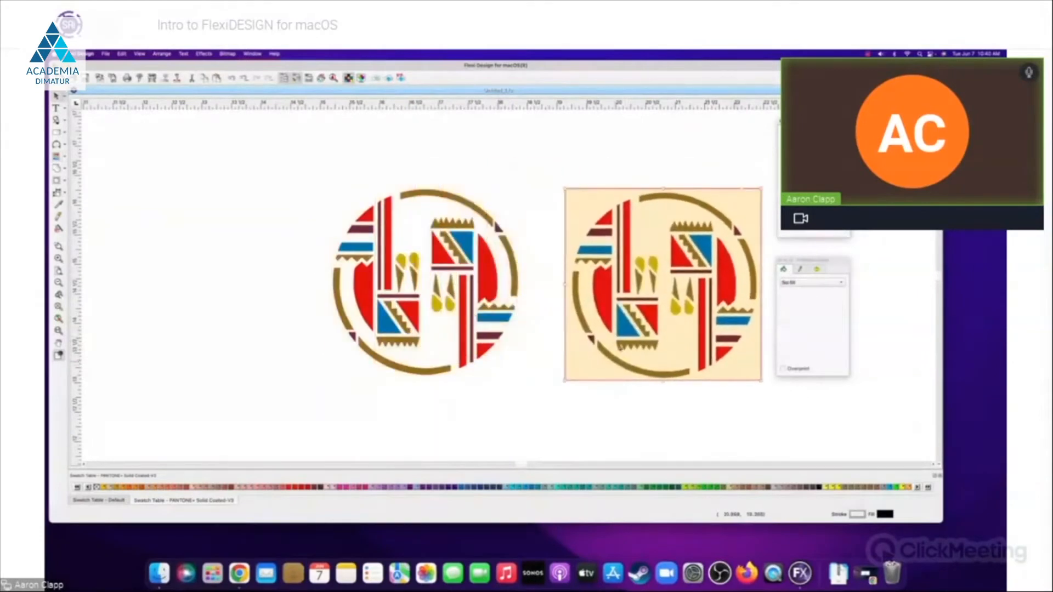
- Select the whole traced vector artwork and scale it up proportionally to several times the size of the original bitmap
{"action": "left_click_drag", "start_coordinate": [324, 170], "coordinate": [538, 399]}
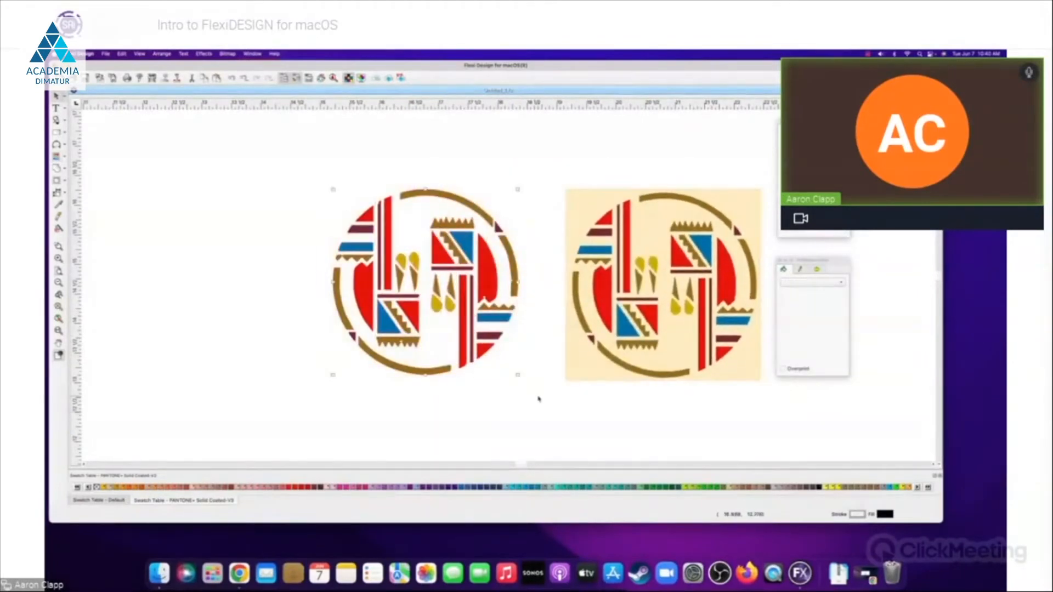
{"action": "scroll", "coordinate": [384, 378], "scroll_direction": "down", "scroll_amount": 5}
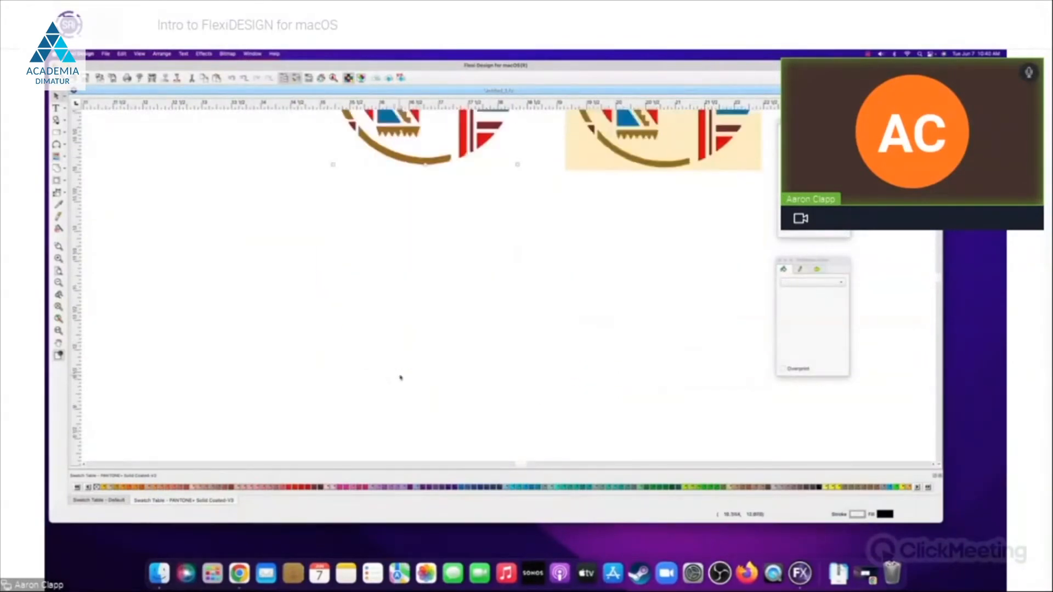
{"action": "scroll", "coordinate": [401, 374], "scroll_direction": "up", "scroll_amount": 2}
{"action": "scroll", "coordinate": [401, 374], "scroll_direction": "down", "scroll_amount": 6}
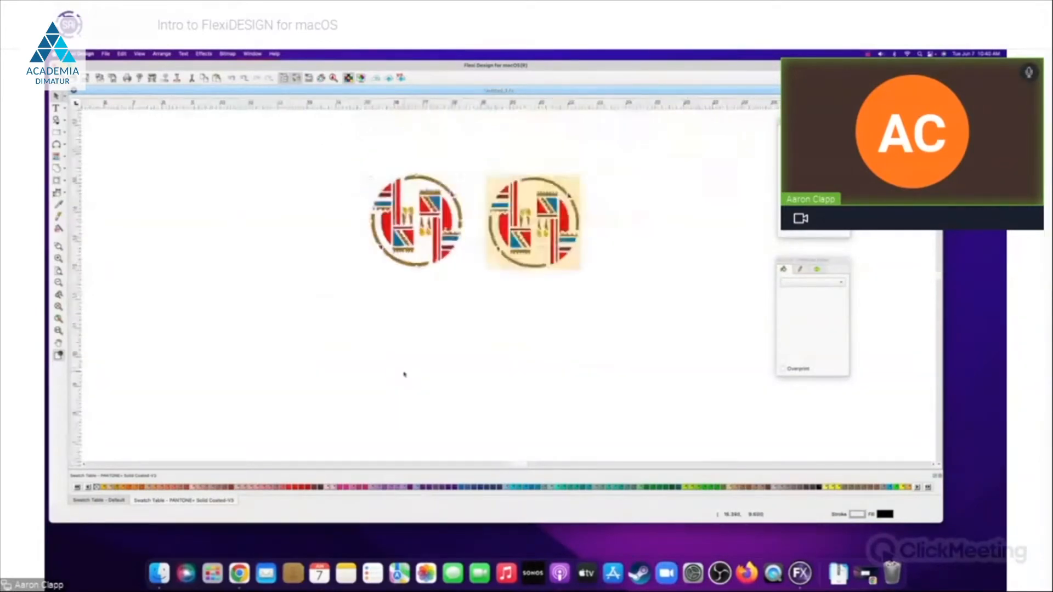
{"action": "scroll", "coordinate": [371, 267], "scroll_direction": "down", "scroll_amount": 3}
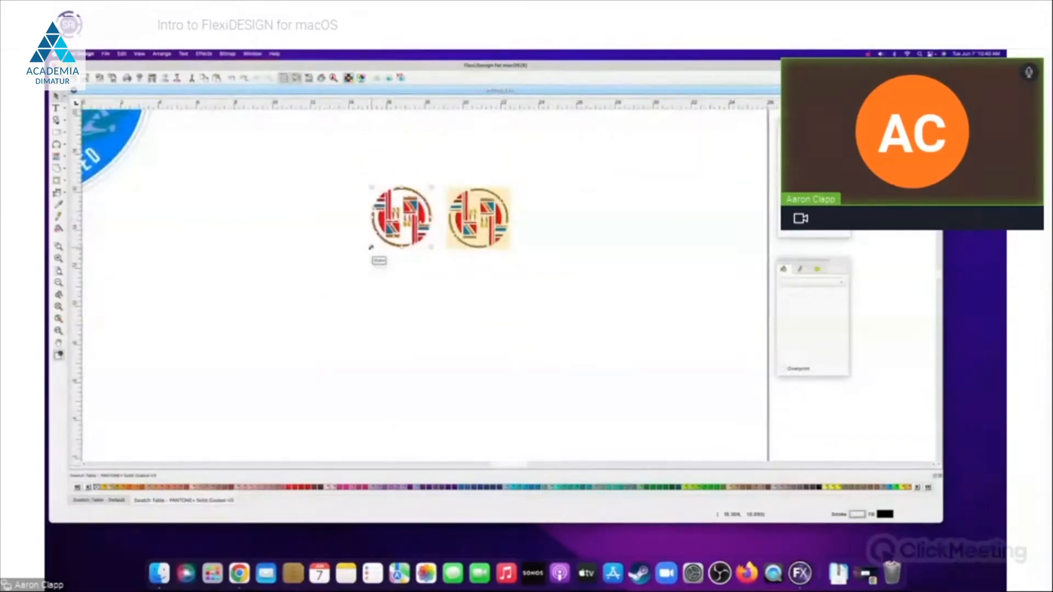
{"action": "left_click_drag", "start_coordinate": [374, 255], "coordinate": [155, 402]}
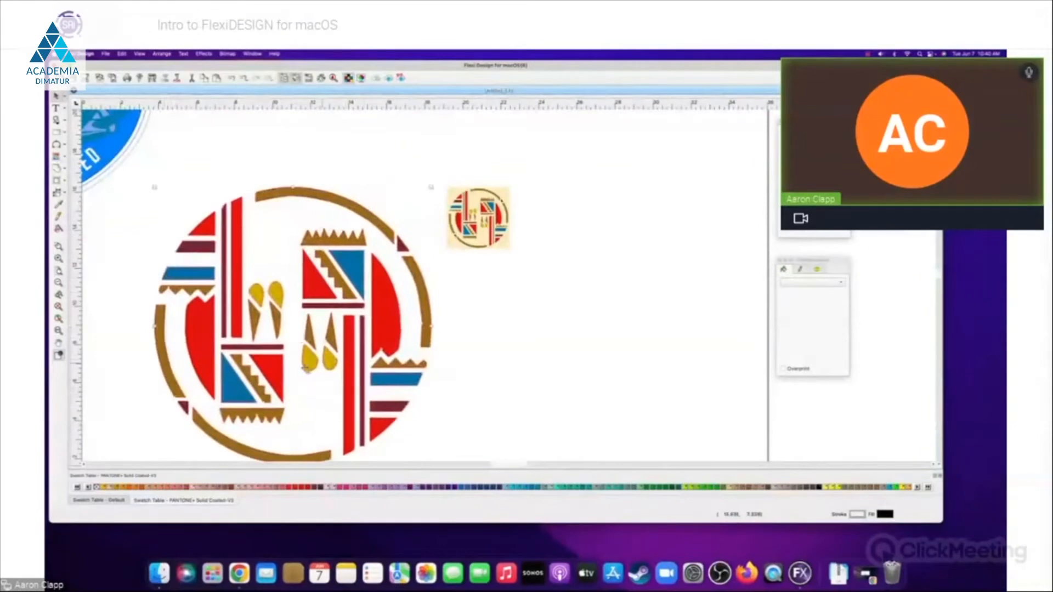
{"action": "scroll", "coordinate": [417, 368], "scroll_direction": "up", "scroll_amount": 1}
{"action": "scroll", "coordinate": [272, 371], "scroll_direction": "down", "scroll_amount": 3}
{"action": "scroll", "coordinate": [155, 416], "scroll_direction": "up", "scroll_amount": 1}
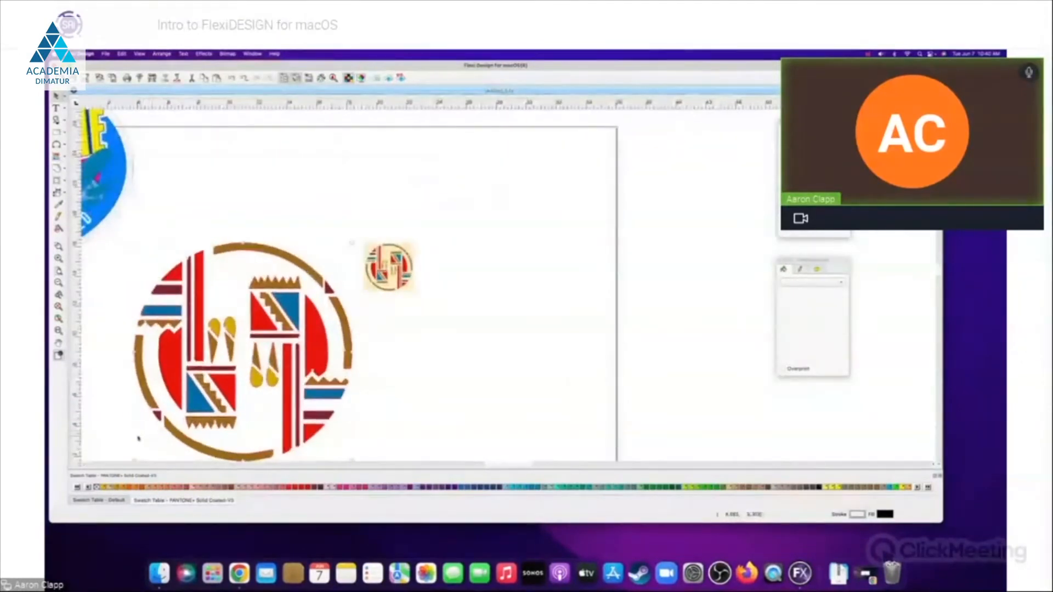
- Sharpen the rounded zigzag points of the brown toothed band in the lower part of the traced artwork, using the corner path tool
{"action": "scroll", "coordinate": [155, 416], "scroll_direction": "down", "scroll_amount": 2}
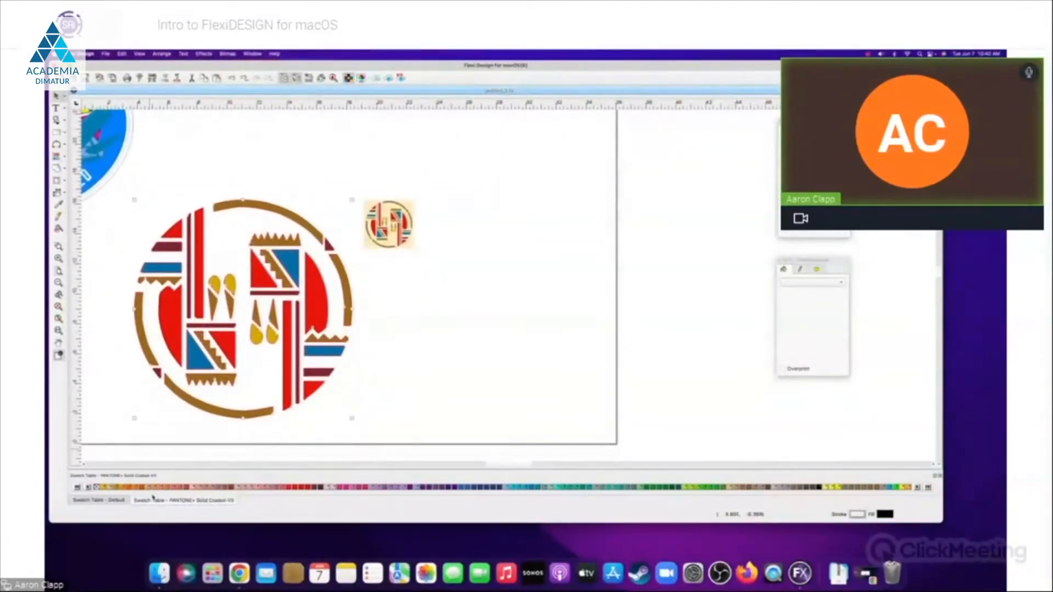
{"action": "mouse_move", "coordinate": [512, 464]}
{"action": "left_mouse_down"}
{"action": "mouse_move", "coordinate": [470, 465]}
{"action": "mouse_move", "coordinate": [493, 465]}
{"action": "left_mouse_up"}
{"action": "scroll", "coordinate": [467, 403], "scroll_direction": "down", "scroll_amount": 2}
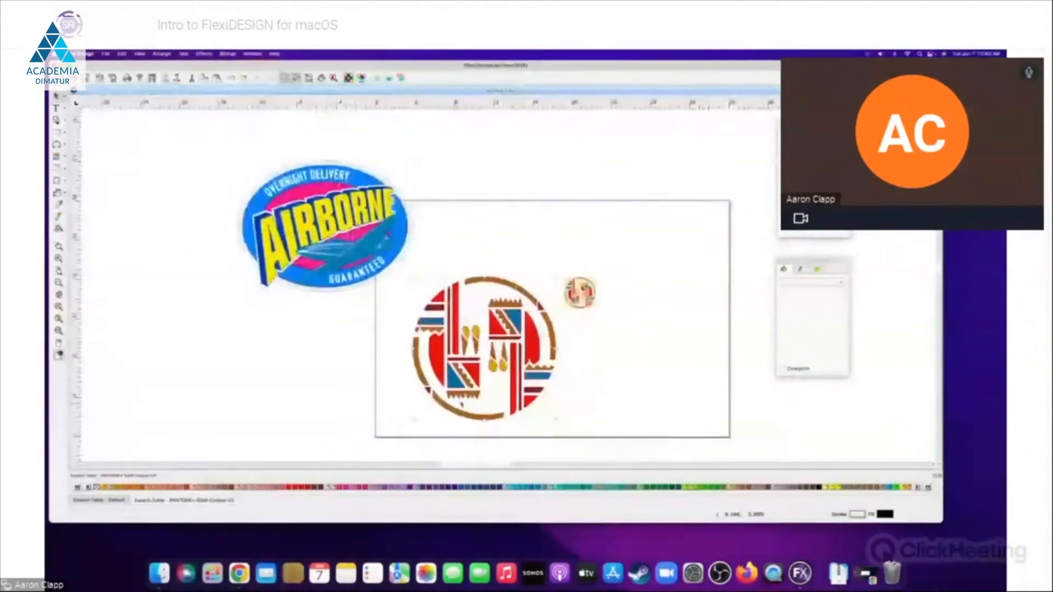
{"action": "scroll", "coordinate": [468, 404], "scroll_direction": "up", "scroll_amount": 1}
{"action": "scroll", "coordinate": [456, 383], "scroll_direction": "up", "scroll_amount": 5}
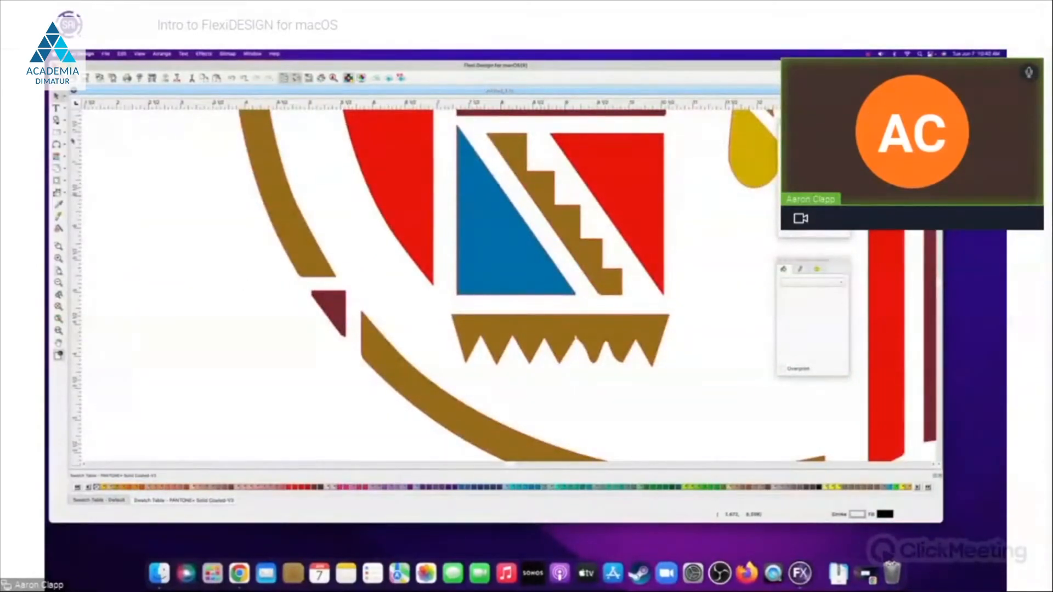
{"action": "left_click", "coordinate": [65, 146]}
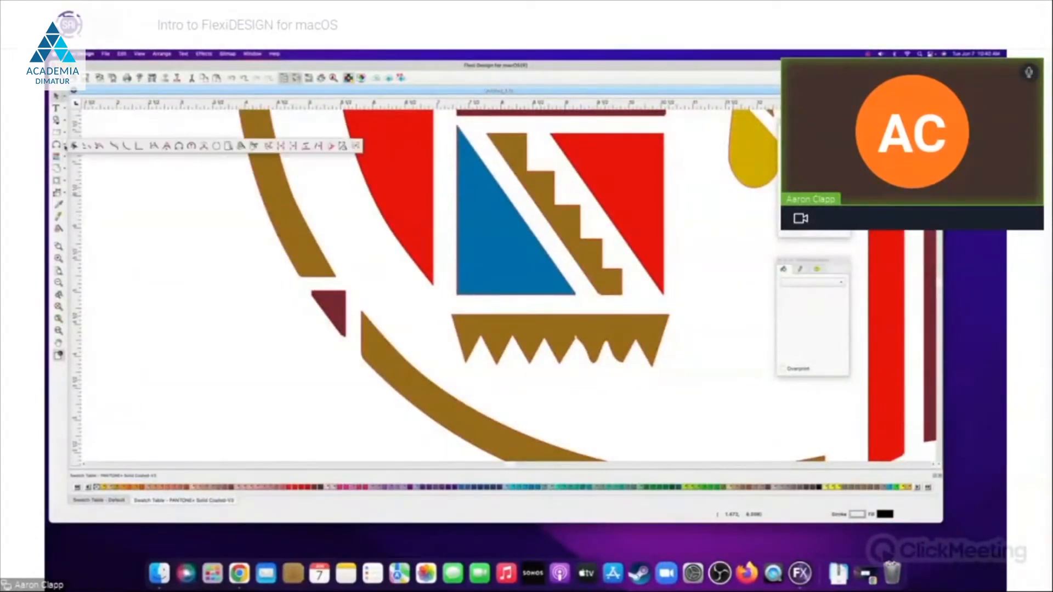
{"action": "left_click", "coordinate": [137, 148]}
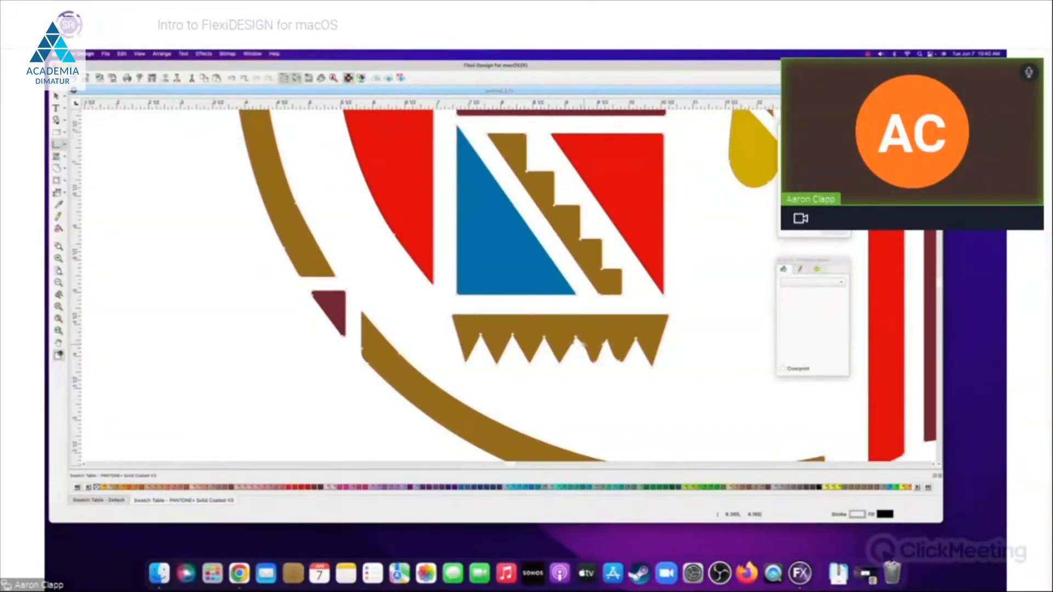
{"action": "scroll", "coordinate": [585, 346], "scroll_direction": "down", "scroll_amount": 1}
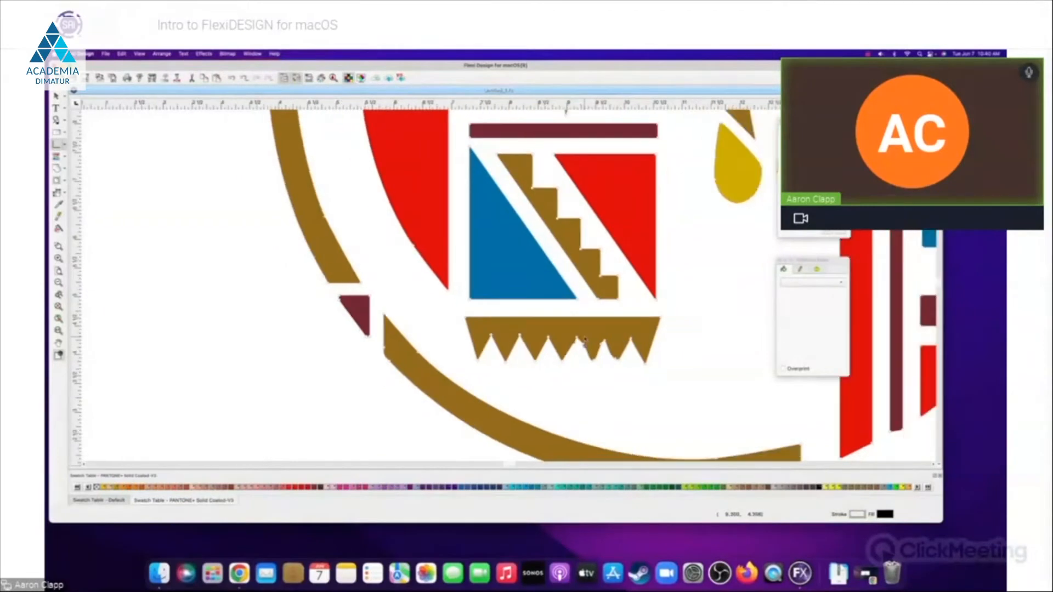
{"action": "scroll", "coordinate": [606, 344], "scroll_direction": "up", "scroll_amount": 3}
{"action": "scroll", "coordinate": [626, 347], "scroll_direction": "up", "scroll_amount": 3}
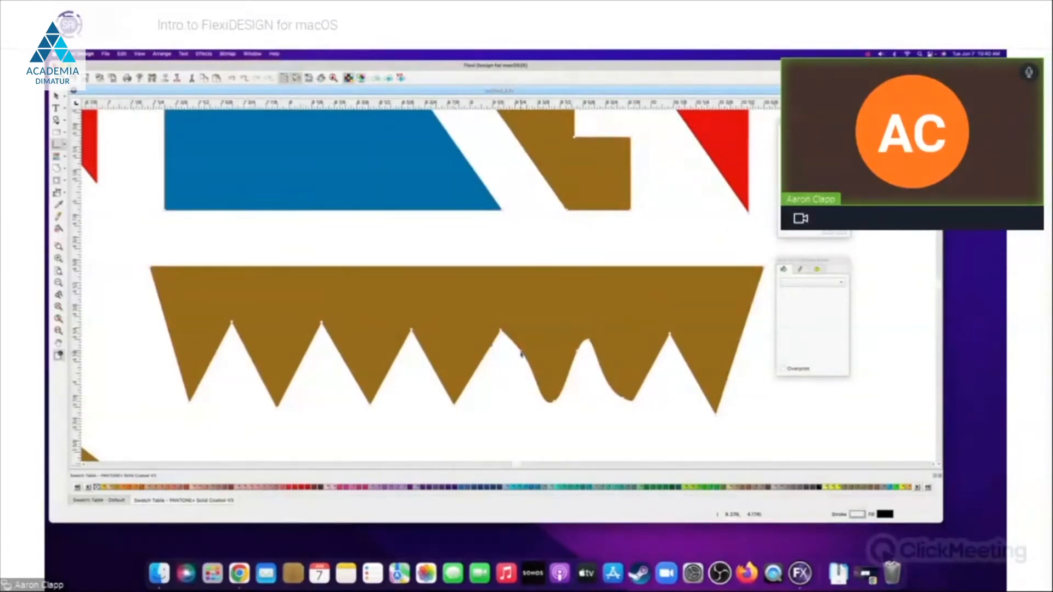
{"action": "left_click_drag", "start_coordinate": [521, 354], "coordinate": [522, 352]}
{"action": "left_click_drag", "start_coordinate": [526, 367], "coordinate": [525, 363]}
{"action": "key", "text": "super+z"}
{"action": "key", "text": "super+z"}
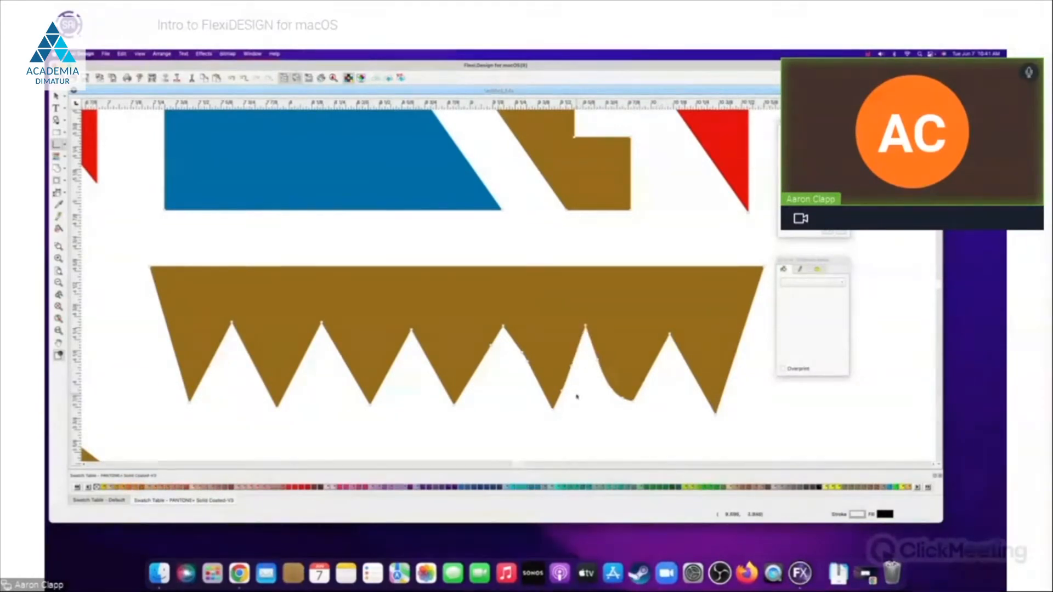
- Replace the uneven outer edge of the traced artwork's bottom brown ring segment with a single smooth curve
{"action": "scroll", "coordinate": [580, 396], "scroll_direction": "down", "scroll_amount": 2}
{"action": "scroll", "coordinate": [576, 396], "scroll_direction": "down", "scroll_amount": 5}
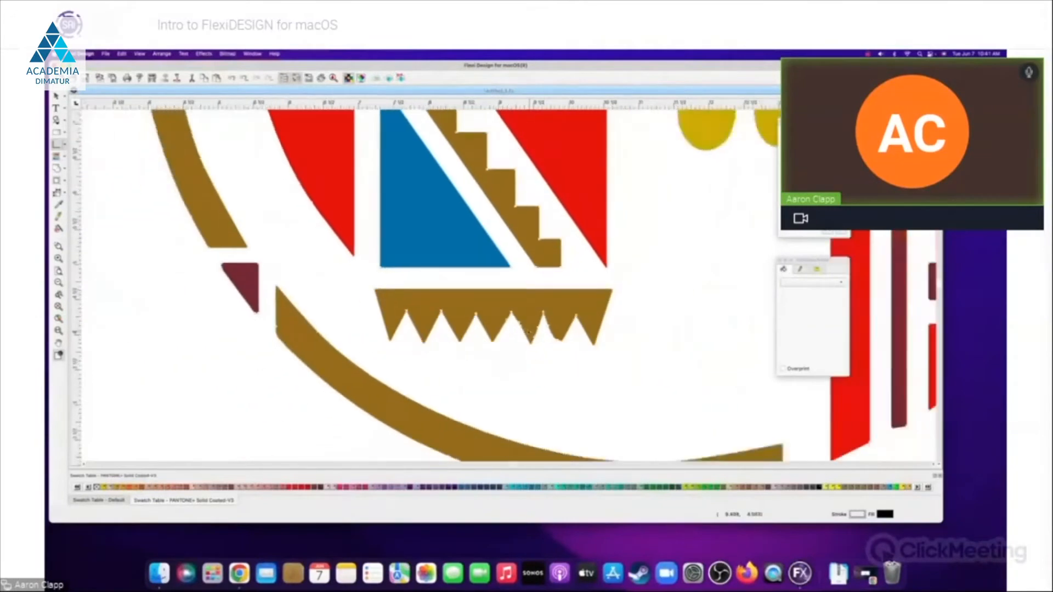
{"action": "scroll", "coordinate": [694, 430], "scroll_direction": "up", "scroll_amount": 3}
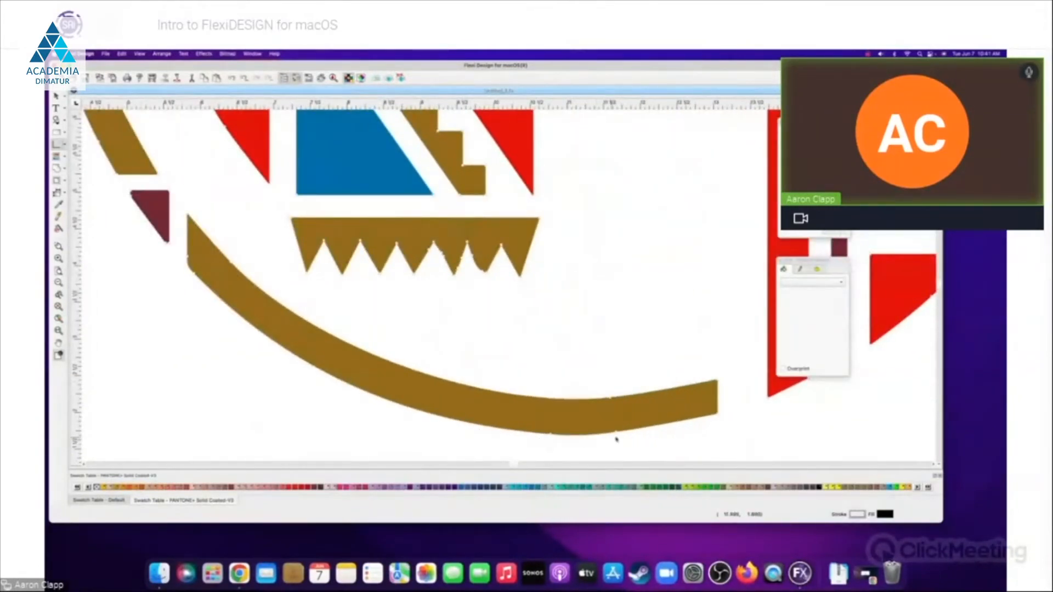
{"action": "left_click", "coordinate": [65, 146]}
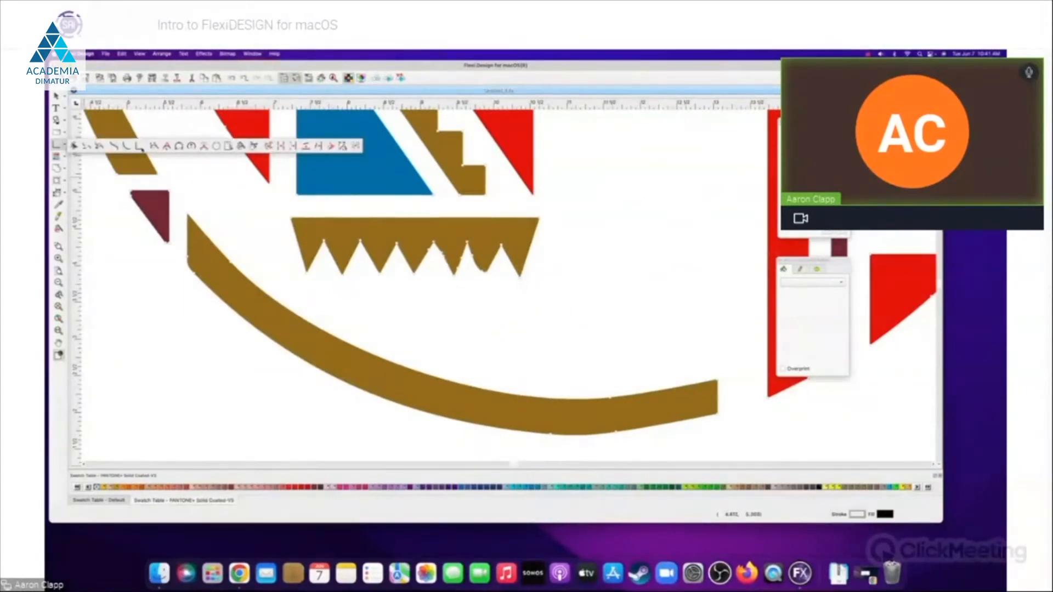
{"action": "left_click", "coordinate": [191, 146]}
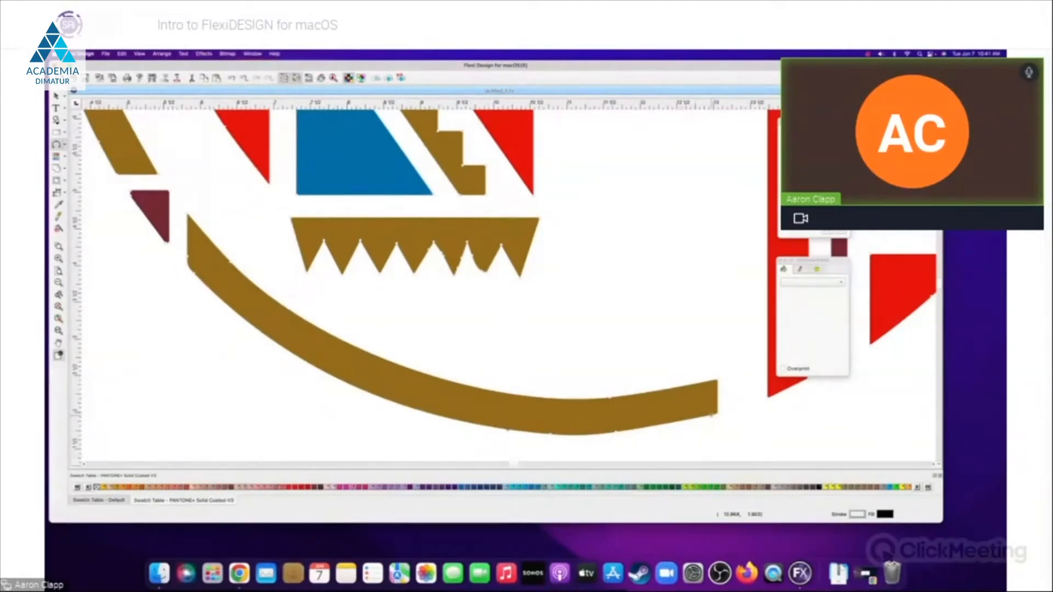
{"action": "left_click", "coordinate": [711, 415]}
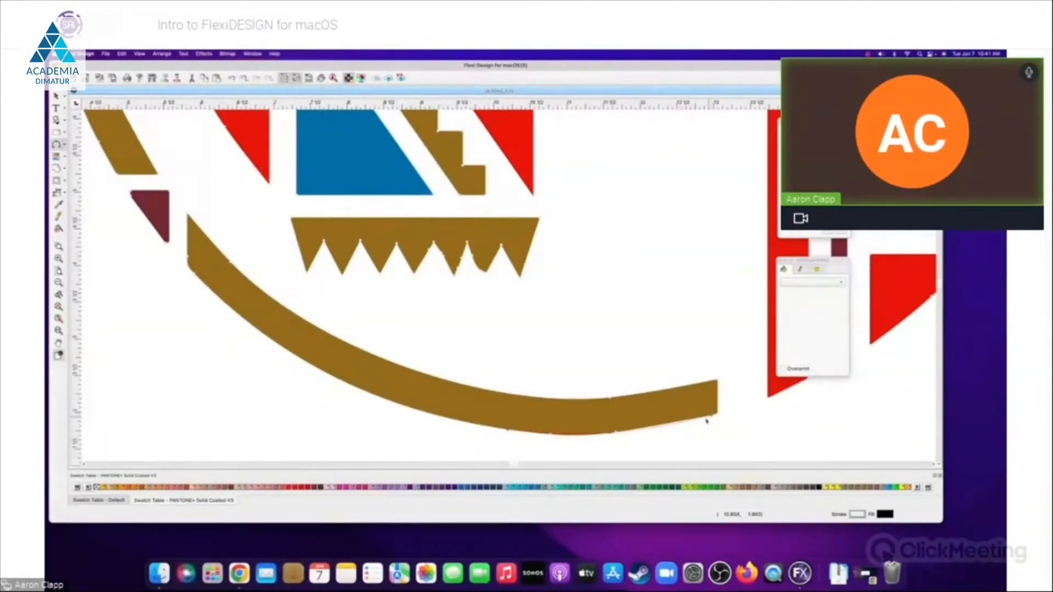
{"action": "left_click", "coordinate": [680, 440]}
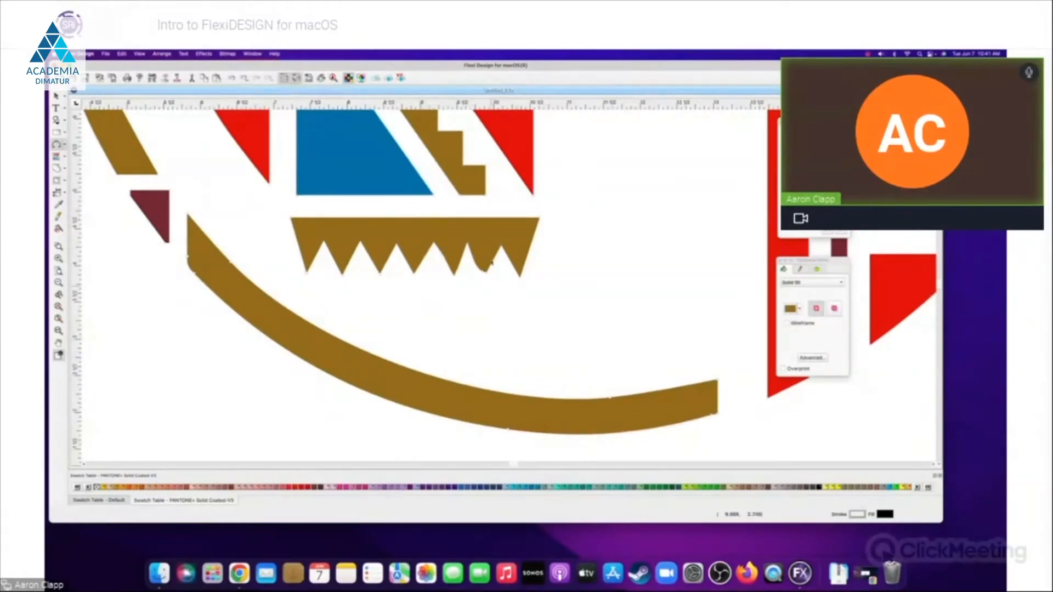
- Exit the path tool and move the traced artwork together with its original bitmap off the page, past its right edge
{"action": "scroll", "coordinate": [515, 258], "scroll_direction": "up", "scroll_amount": 5}
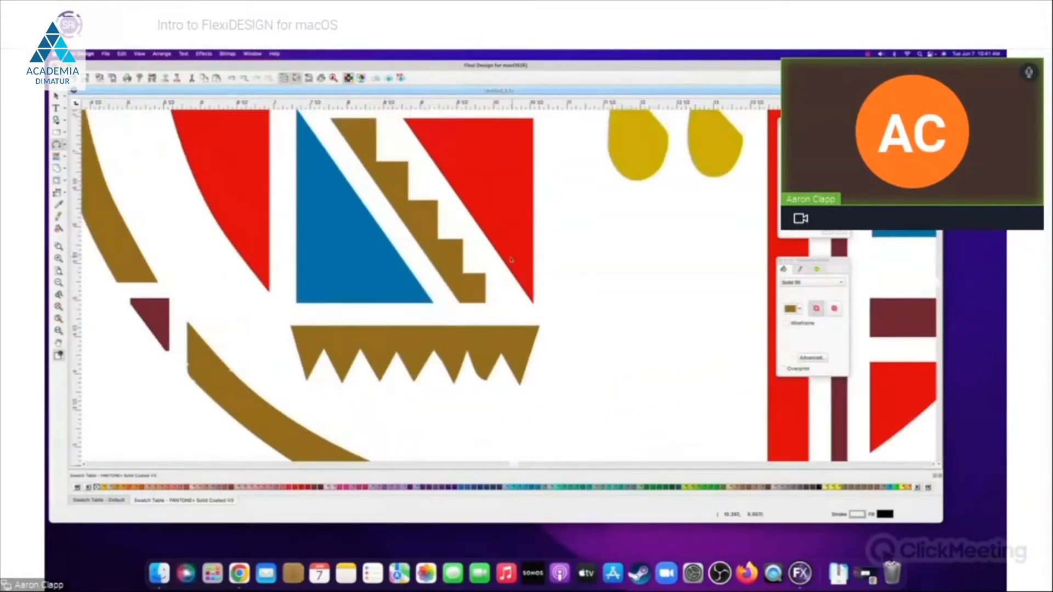
{"action": "scroll", "coordinate": [490, 265], "scroll_direction": "down", "scroll_amount": 6}
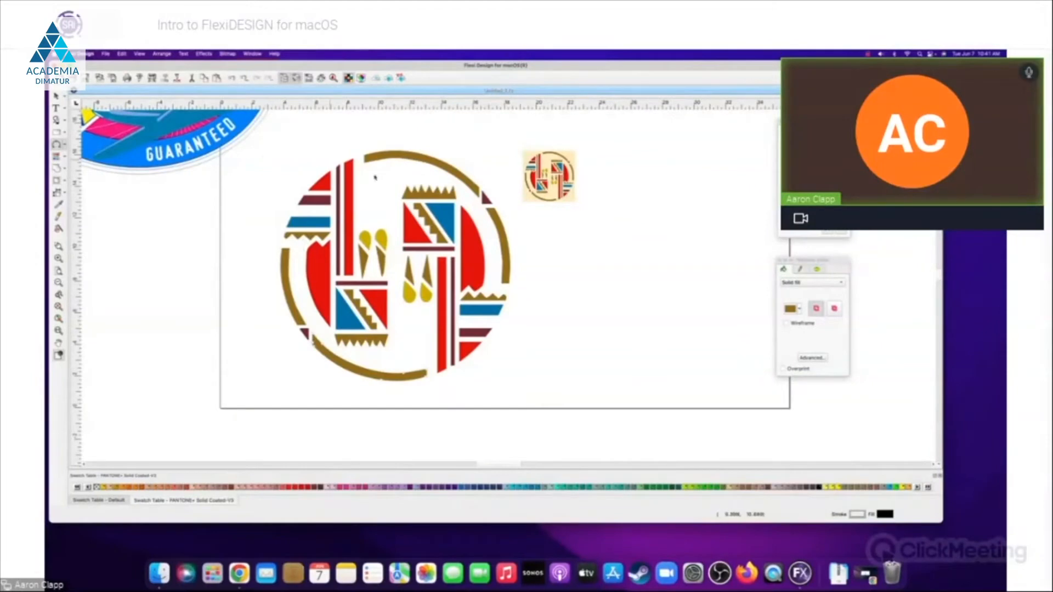
{"action": "scroll", "coordinate": [379, 214], "scroll_direction": "up", "scroll_amount": 2}
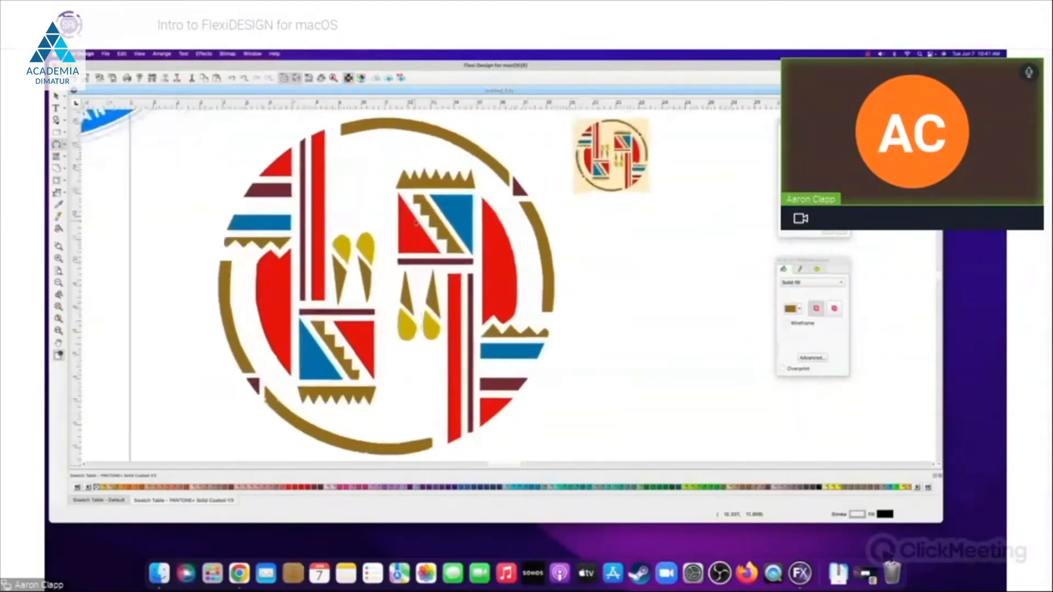
{"action": "scroll", "coordinate": [382, 214], "scroll_direction": "down", "scroll_amount": 5}
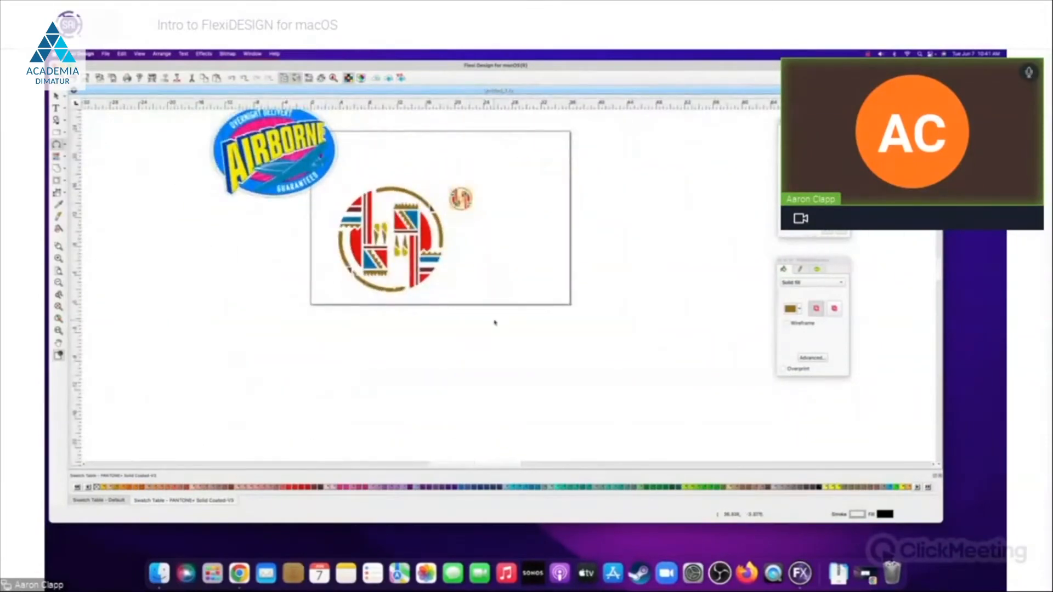
{"action": "right_click", "coordinate": [372, 167]}
{"action": "left_click", "coordinate": [385, 170]}
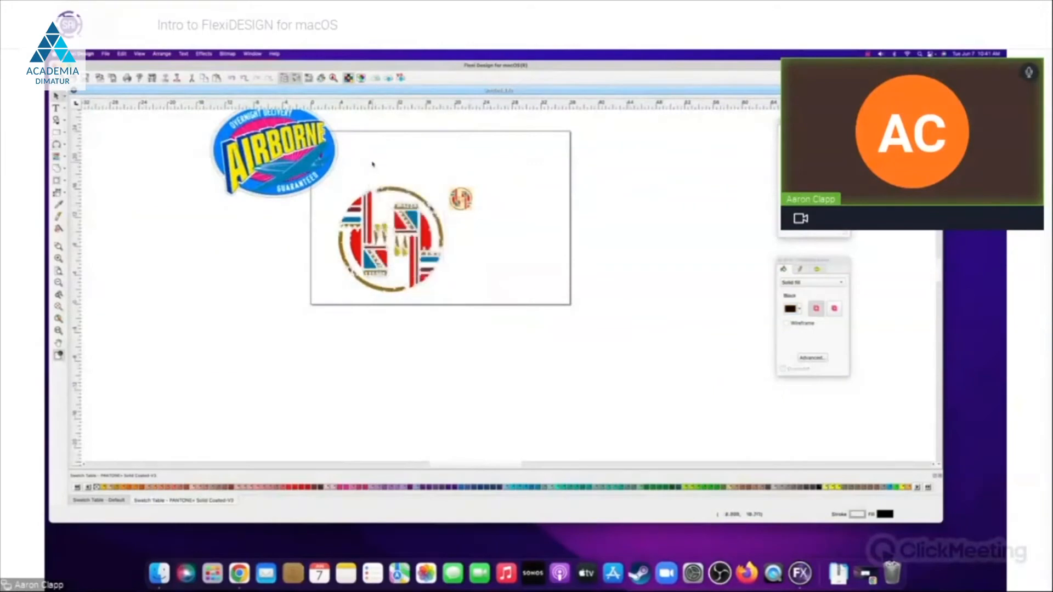
{"action": "right_click", "coordinate": [372, 165]}
{"action": "left_click", "coordinate": [388, 167]}
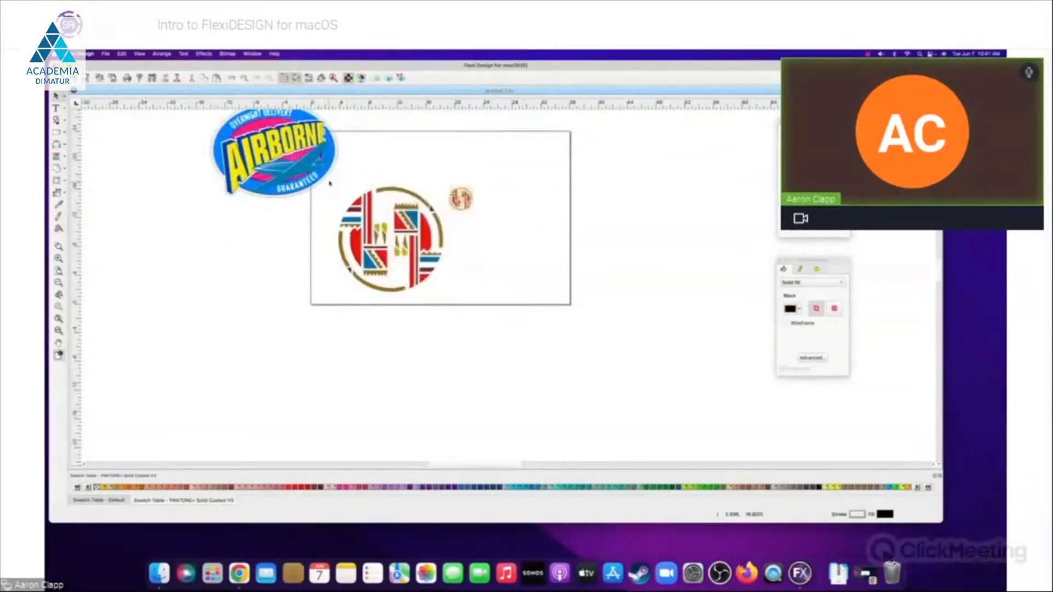
{"action": "left_click_drag", "start_coordinate": [329, 181], "coordinate": [545, 334]}
{"action": "left_click_drag", "start_coordinate": [410, 222], "coordinate": [667, 208]}
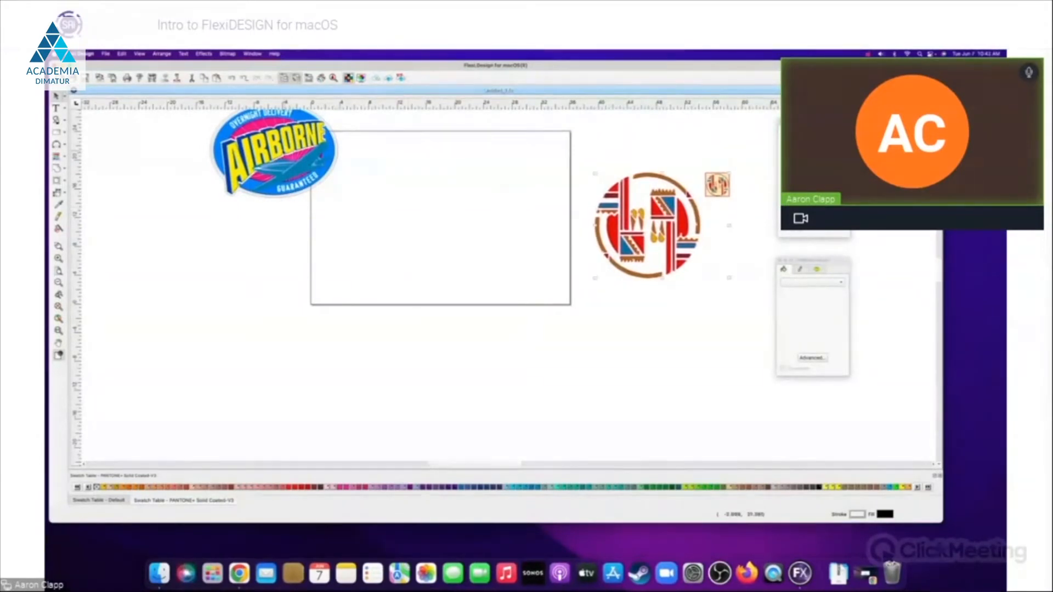
- Import the Leaf.tif bitmap and place it in the middle of the empty page
{"action": "left_click", "coordinate": [105, 54]}
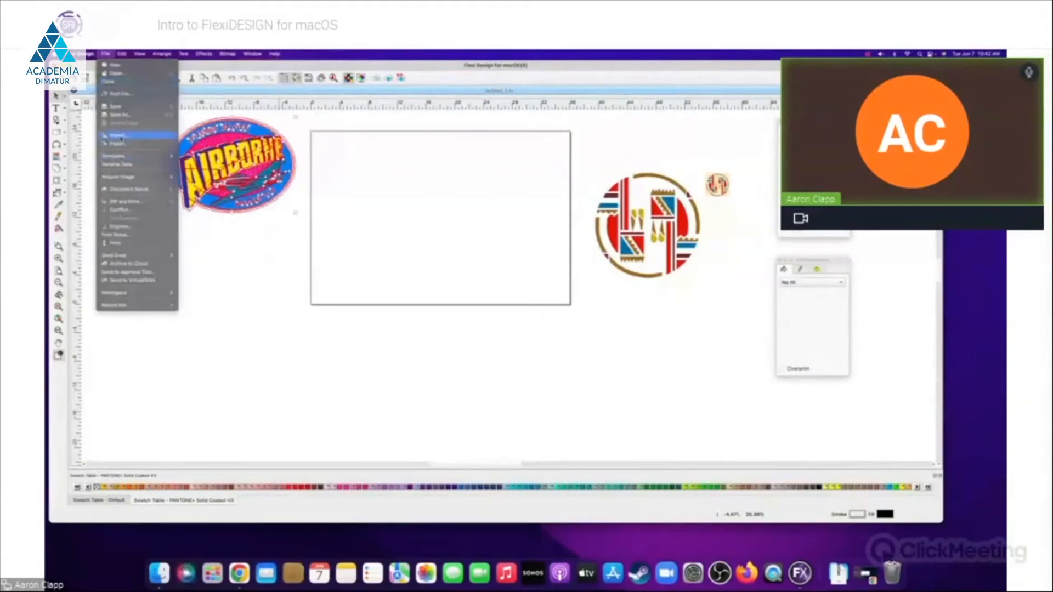
{"action": "left_click", "coordinate": [119, 135]}
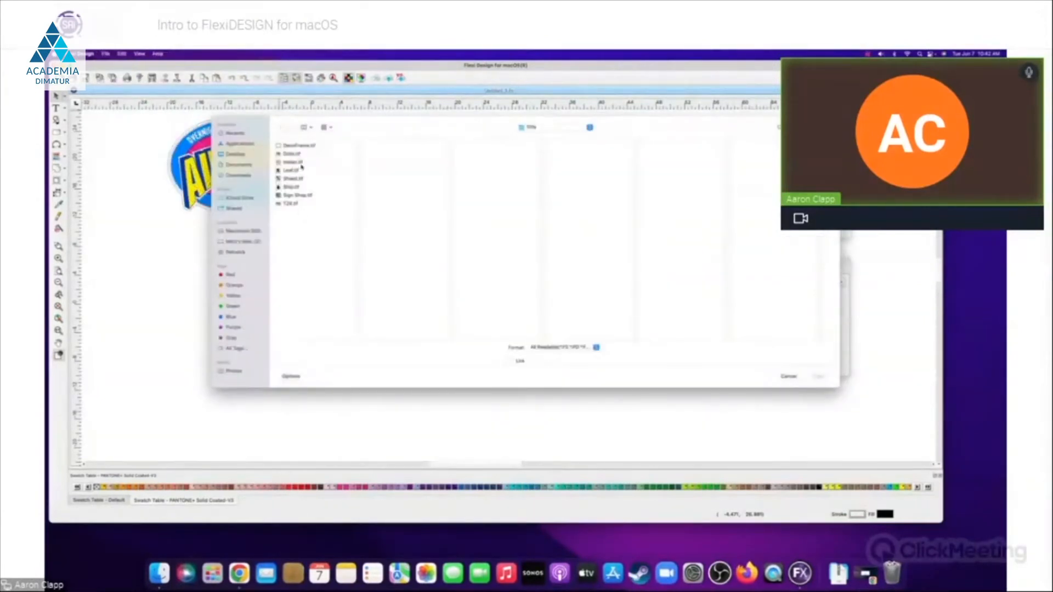
{"action": "left_click", "coordinate": [289, 171]}
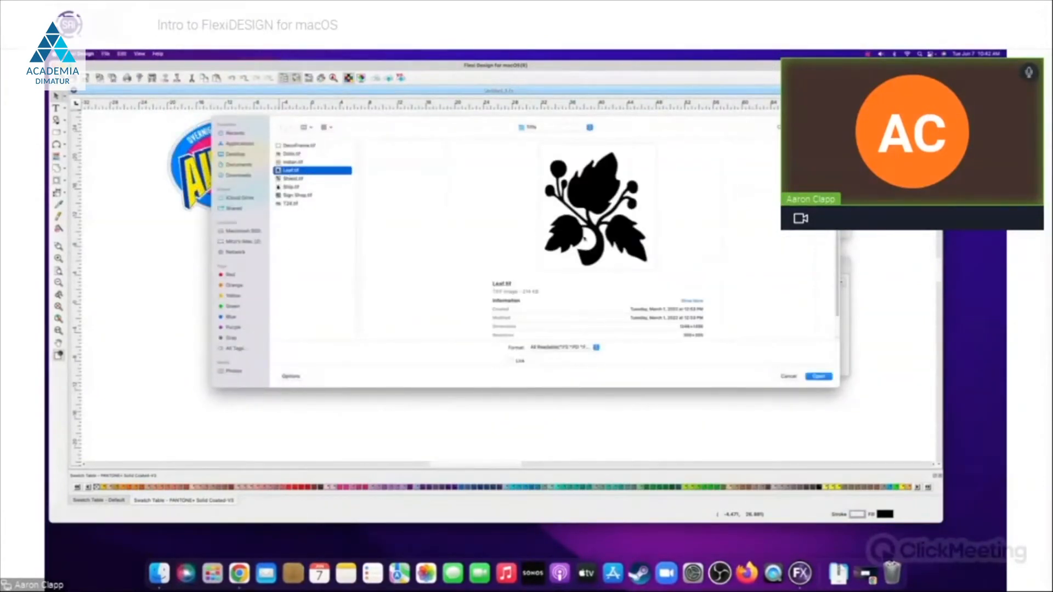
{"action": "left_click", "coordinate": [818, 376]}
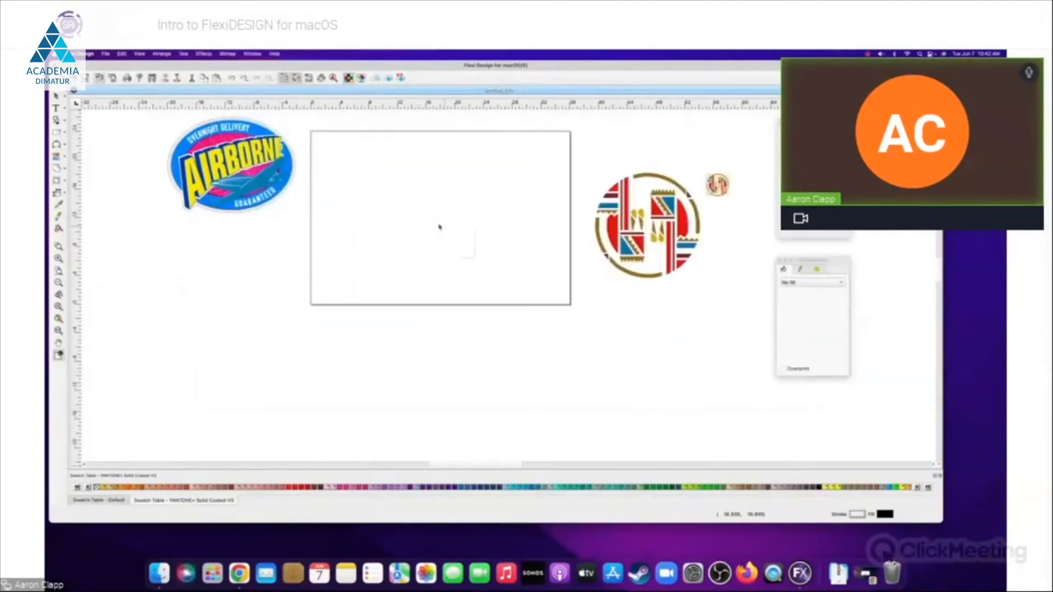
{"action": "left_click_drag", "start_coordinate": [397, 213], "coordinate": [454, 263]}
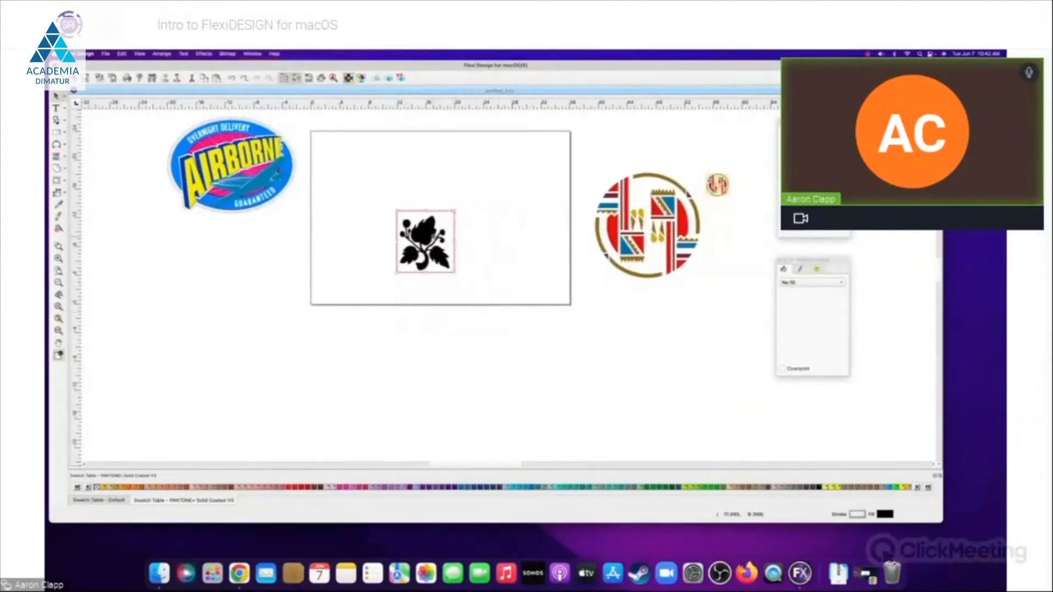
- Draw a roughly square rectangle covering the leaf bitmap and fill it with a lime green Pantone swatch
{"action": "left_click", "coordinate": [56, 133]}
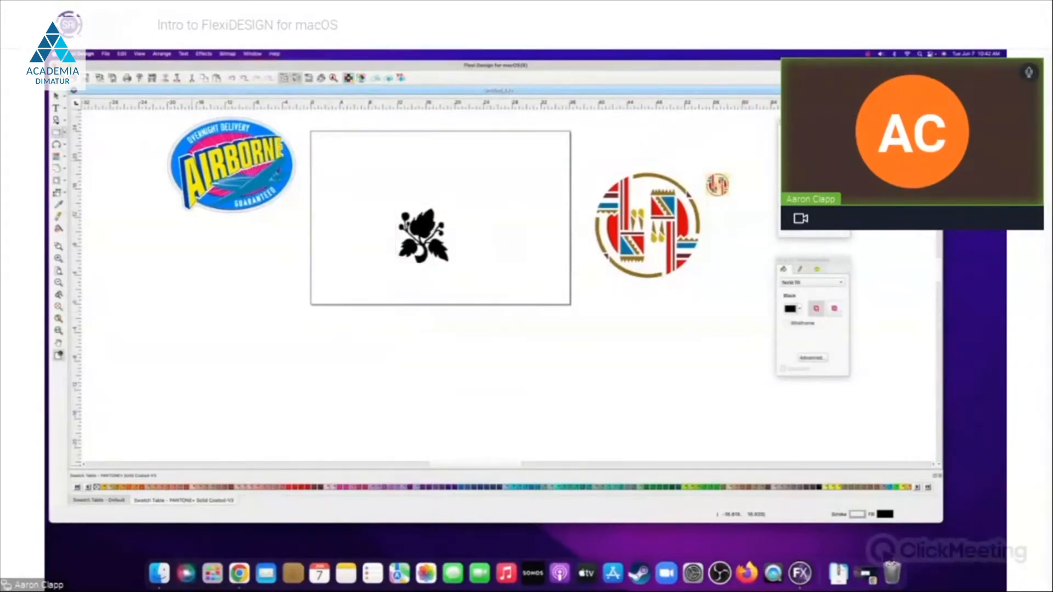
{"action": "mouse_move", "coordinate": [373, 188]}
{"action": "left_mouse_down"}
{"action": "mouse_move", "coordinate": [501, 305]}
{"action": "mouse_move", "coordinate": [492, 300]}
{"action": "left_mouse_up"}
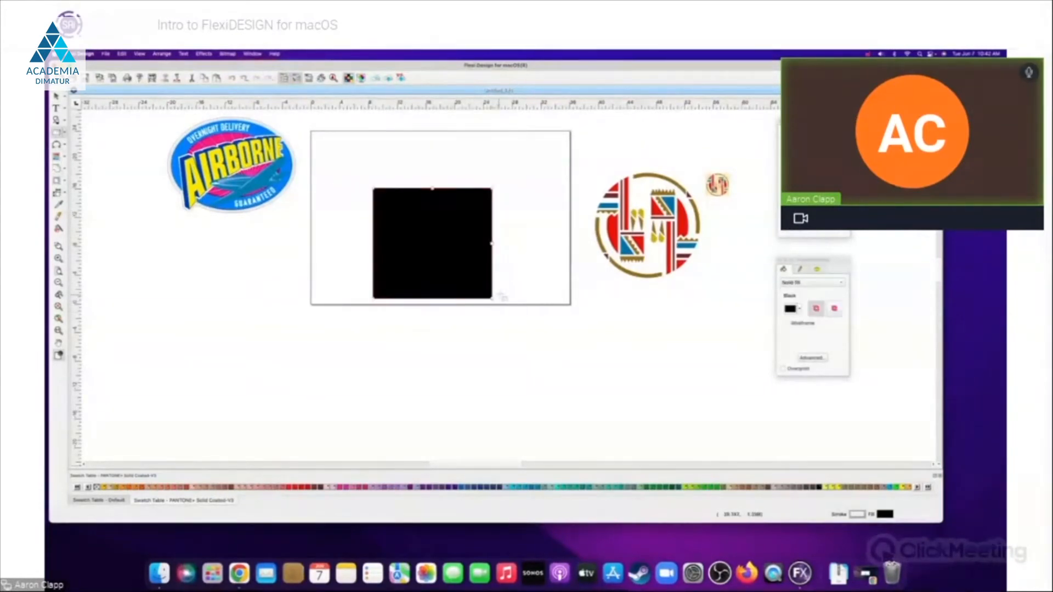
{"action": "right_click", "coordinate": [505, 295]}
{"action": "left_click", "coordinate": [521, 296]}
{"action": "left_click", "coordinate": [683, 487]}
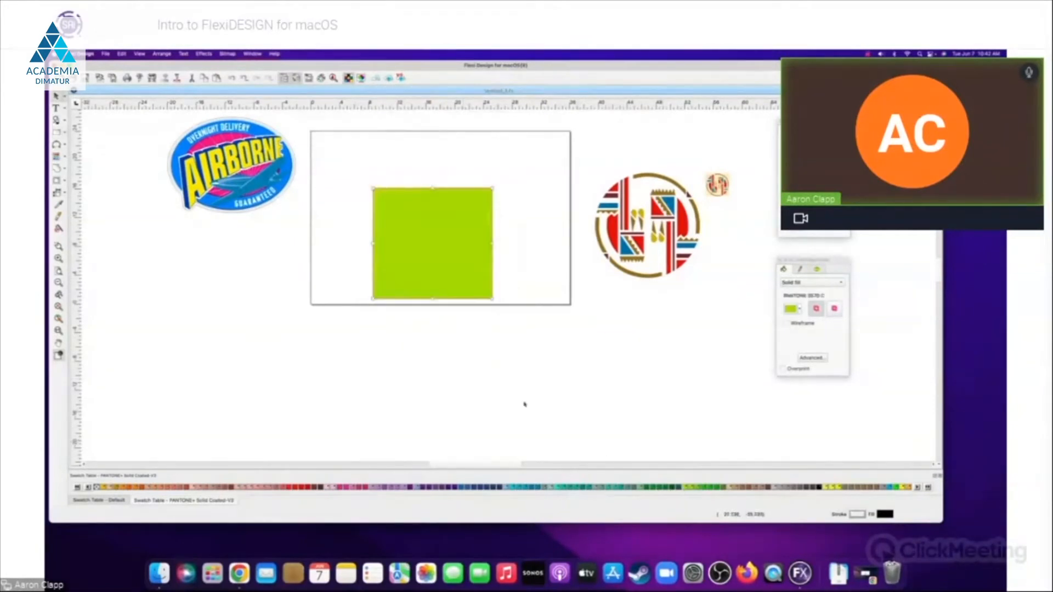
- Send the lime green rectangle to the back, behind the leaf bitmap, and clear the selection
{"action": "right_click", "coordinate": [453, 252]}
{"action": "mouse_move", "coordinate": [489, 389]}
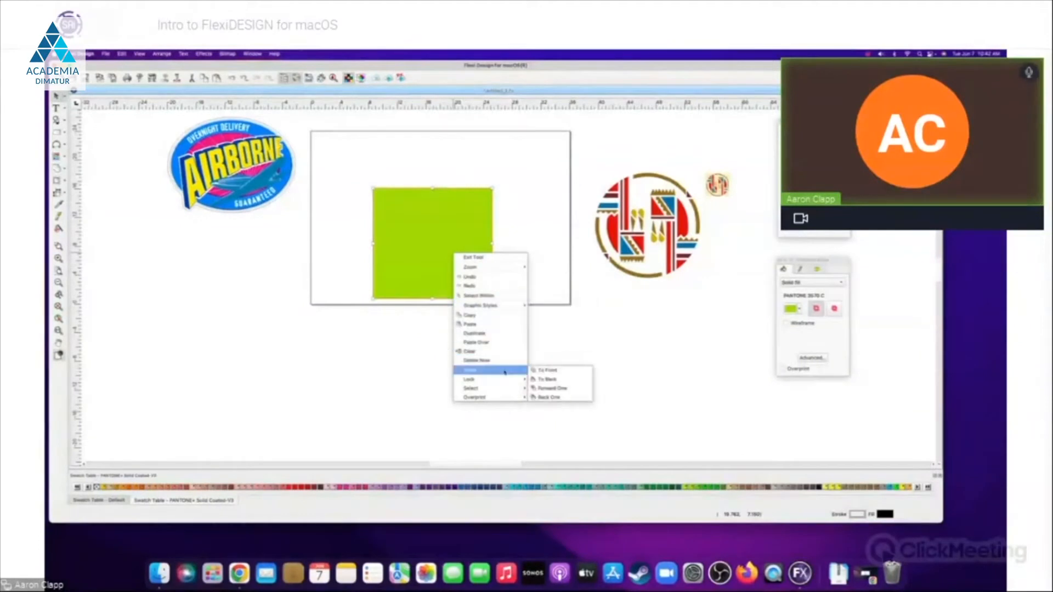
{"action": "left_click", "coordinate": [548, 378]}
{"action": "left_click", "coordinate": [548, 293]}
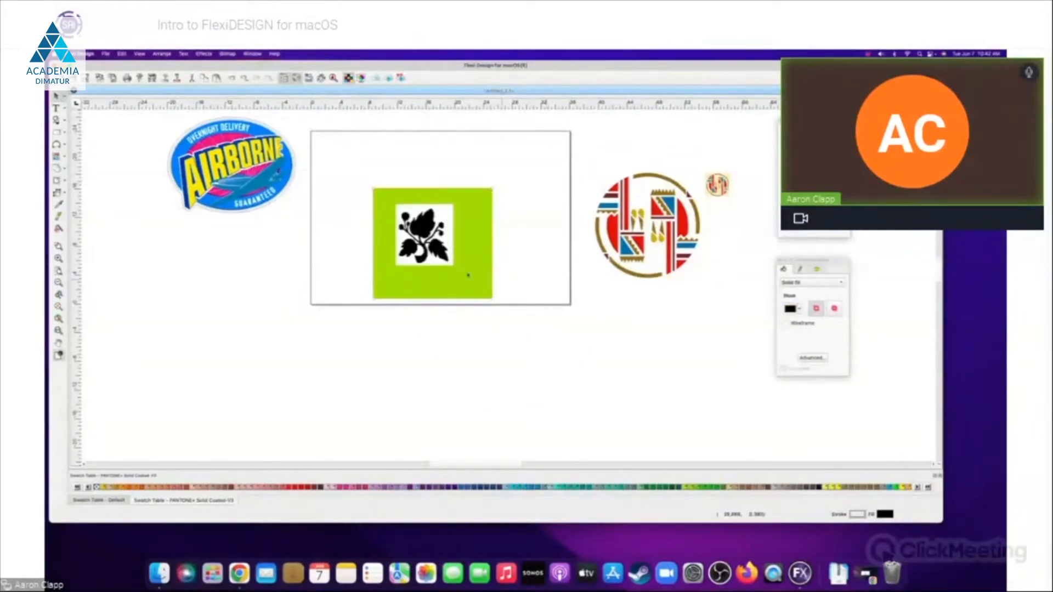
- Nudge the leaf bitmap on the lime green rectangle, make its white background transparent, and shift it slightly to the right
{"action": "left_click_drag", "start_coordinate": [420, 233], "coordinate": [425, 238]}
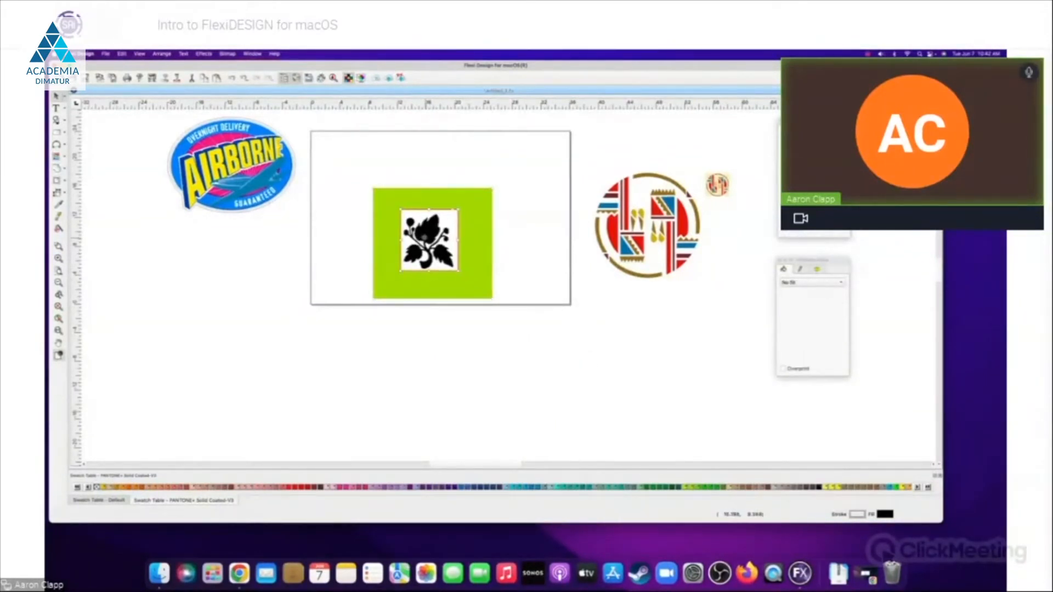
{"action": "scroll", "coordinate": [451, 235], "scroll_direction": "down", "scroll_amount": 3}
{"action": "scroll", "coordinate": [471, 247], "scroll_direction": "up", "scroll_amount": 5}
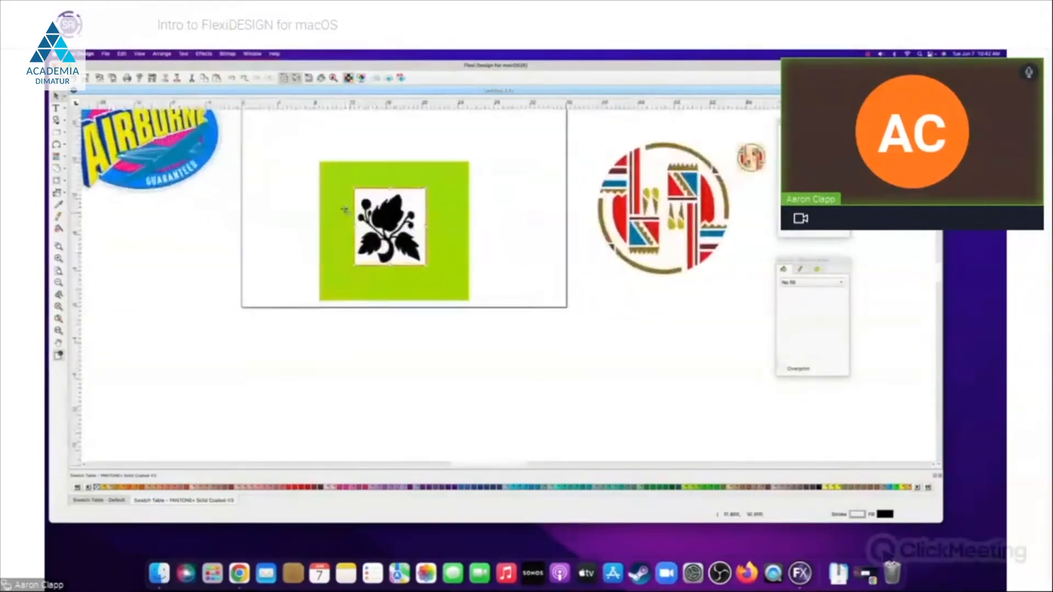
{"action": "scroll", "coordinate": [345, 209], "scroll_direction": "up", "scroll_amount": 4}
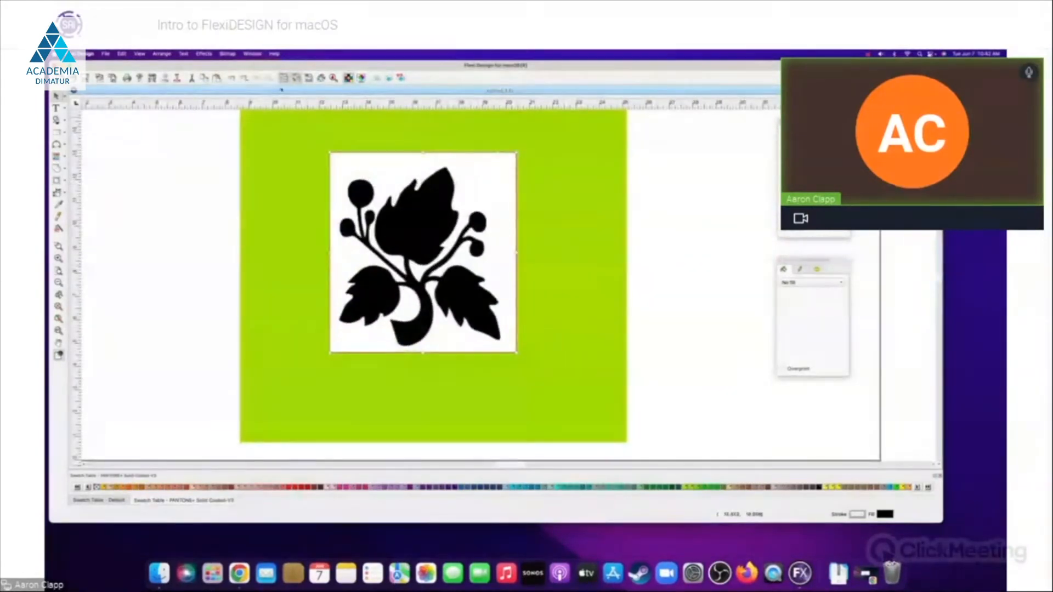
{"action": "left_click", "coordinate": [204, 53]}
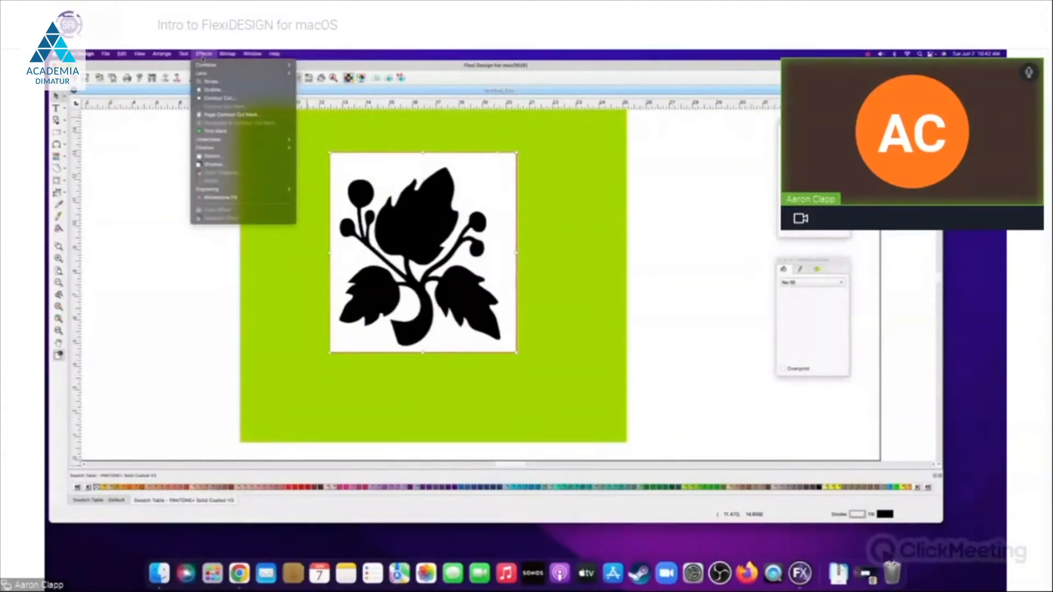
{"action": "left_click", "coordinate": [220, 97]}
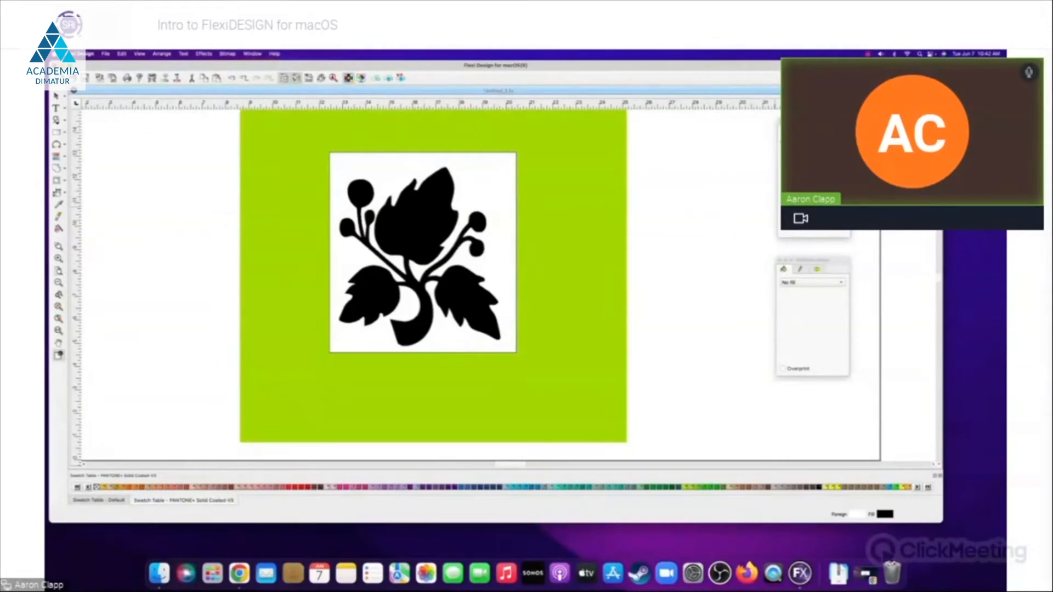
{"action": "right_click", "coordinate": [178, 312]}
{"action": "left_click", "coordinate": [176, 317]}
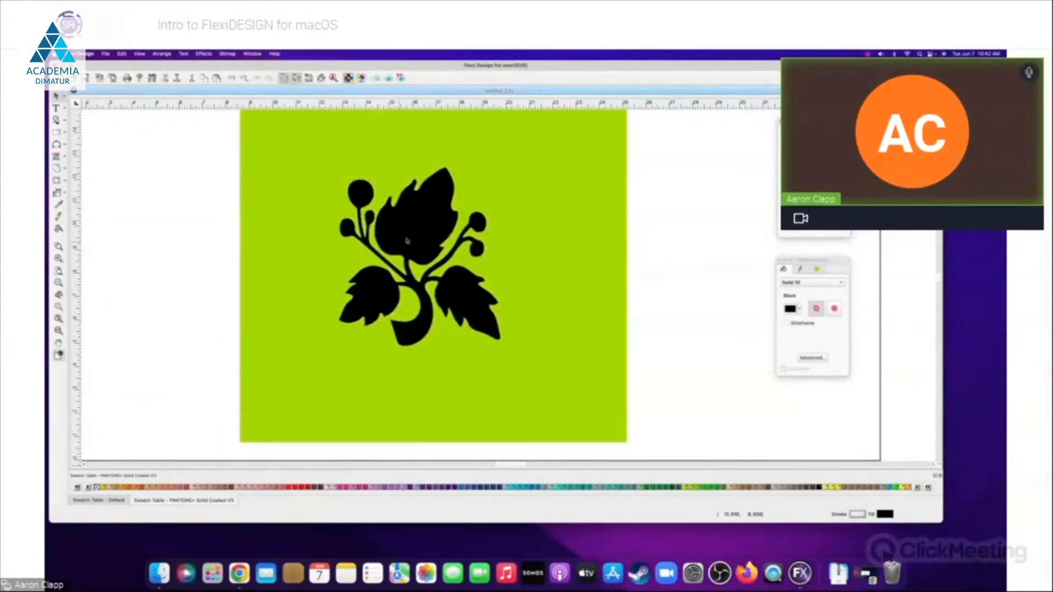
{"action": "left_click", "coordinate": [433, 222]}
{"action": "left_click_drag", "start_coordinate": [433, 222], "coordinate": [448, 225]}
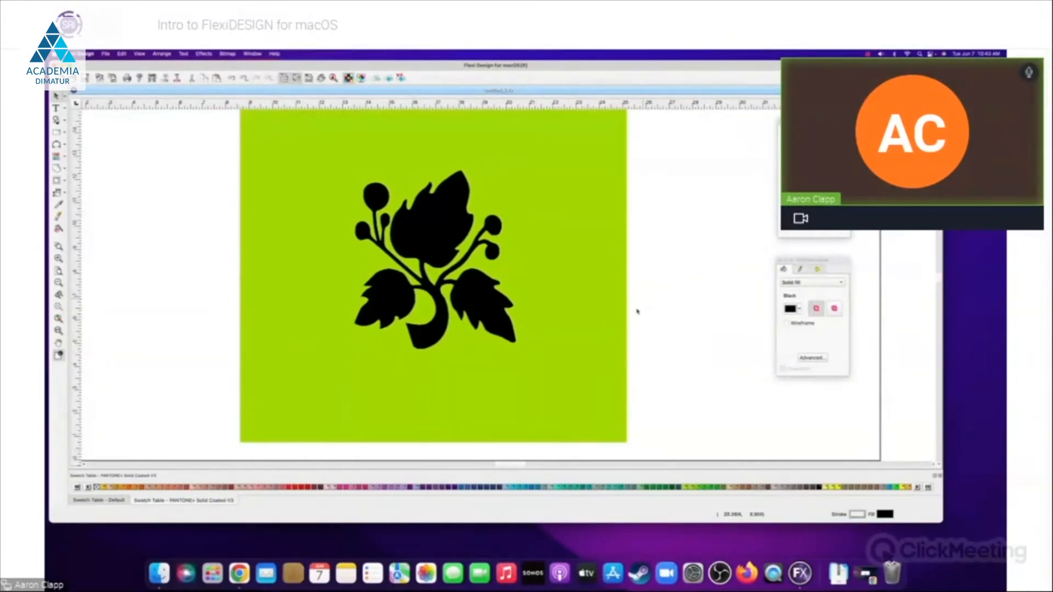
- Add a contour cut around the leaf bitmap with its transparent background and nudge the two together on the green rectangle
{"action": "left_click", "coordinate": [418, 233]}
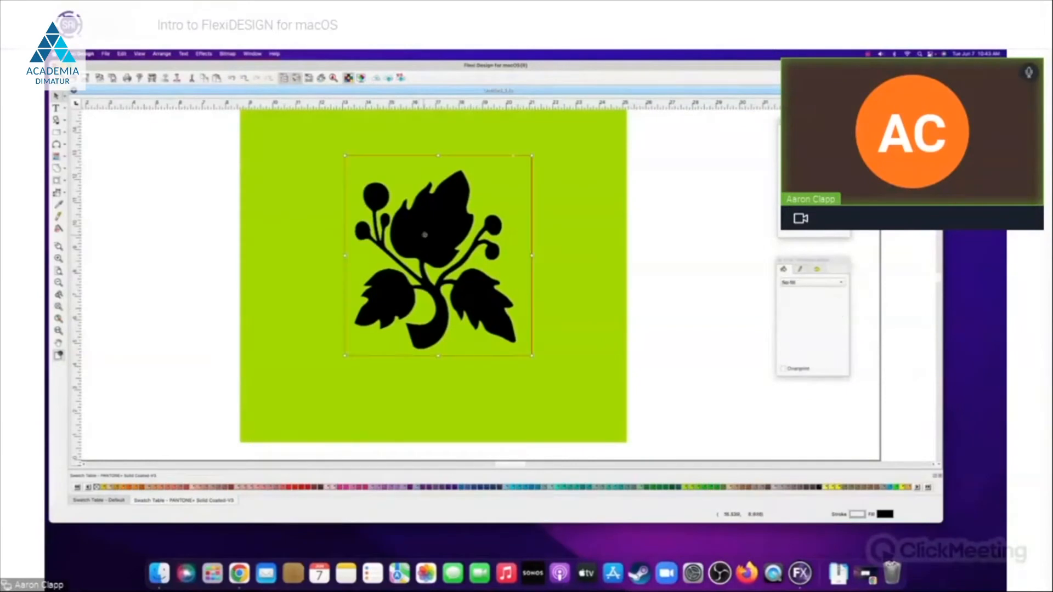
{"action": "left_click", "coordinate": [228, 55]}
{"action": "mouse_move", "coordinate": [204, 54]}
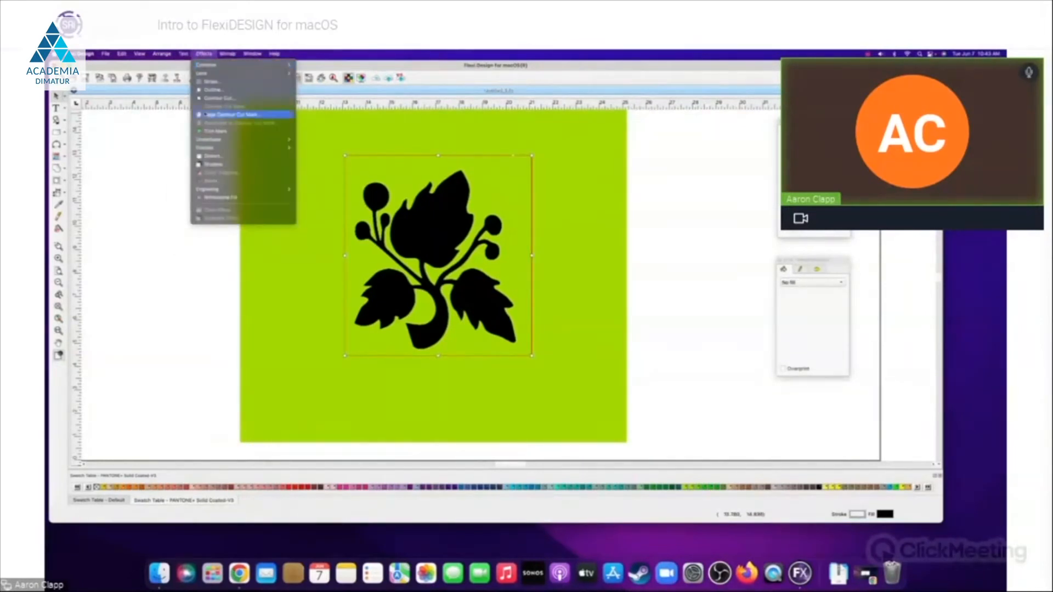
{"action": "left_click", "coordinate": [213, 97]}
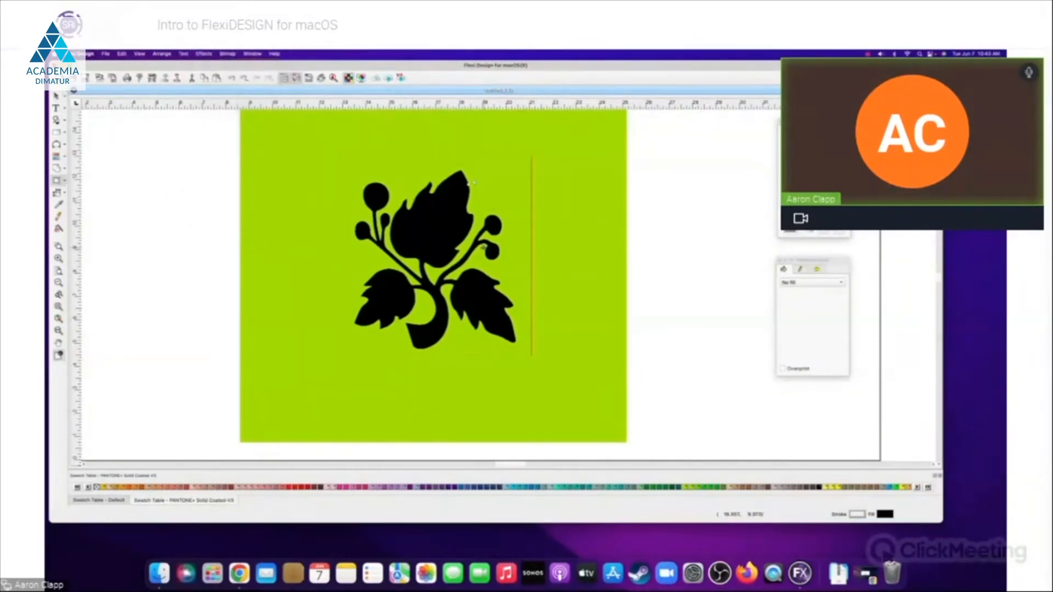
{"action": "right_click", "coordinate": [694, 263]}
{"action": "left_click", "coordinate": [453, 241]}
{"action": "mouse_move", "coordinate": [436, 244]}
{"action": "left_mouse_down"}
{"action": "mouse_move", "coordinate": [416, 238]}
{"action": "mouse_move", "coordinate": [433, 242]}
{"action": "left_mouse_up"}
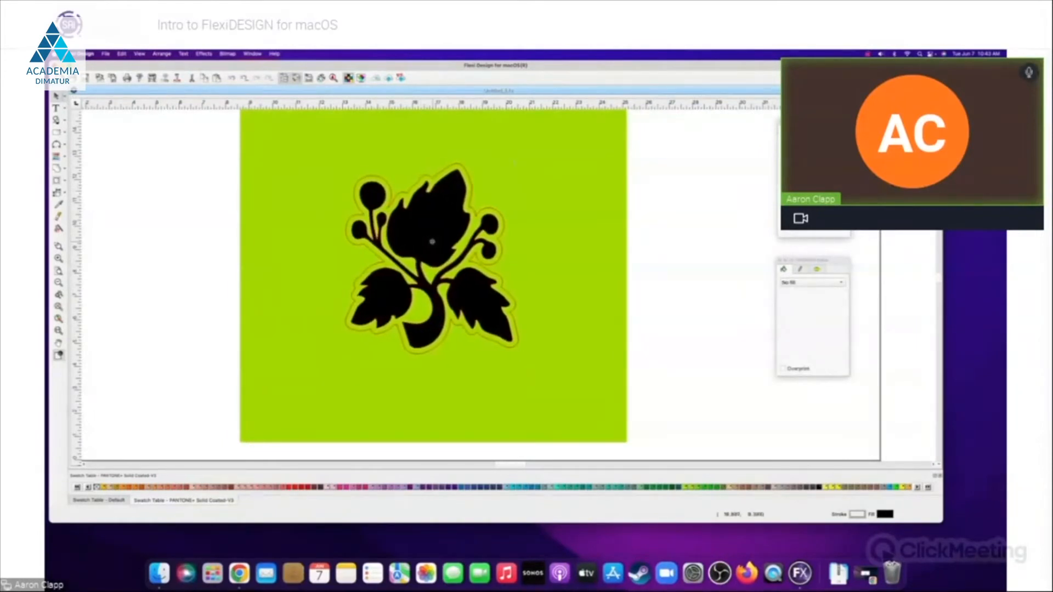
{"action": "scroll", "coordinate": [278, 271], "scroll_direction": "up", "scroll_amount": 1}
{"action": "scroll", "coordinate": [278, 271], "scroll_direction": "down", "scroll_amount": 1}
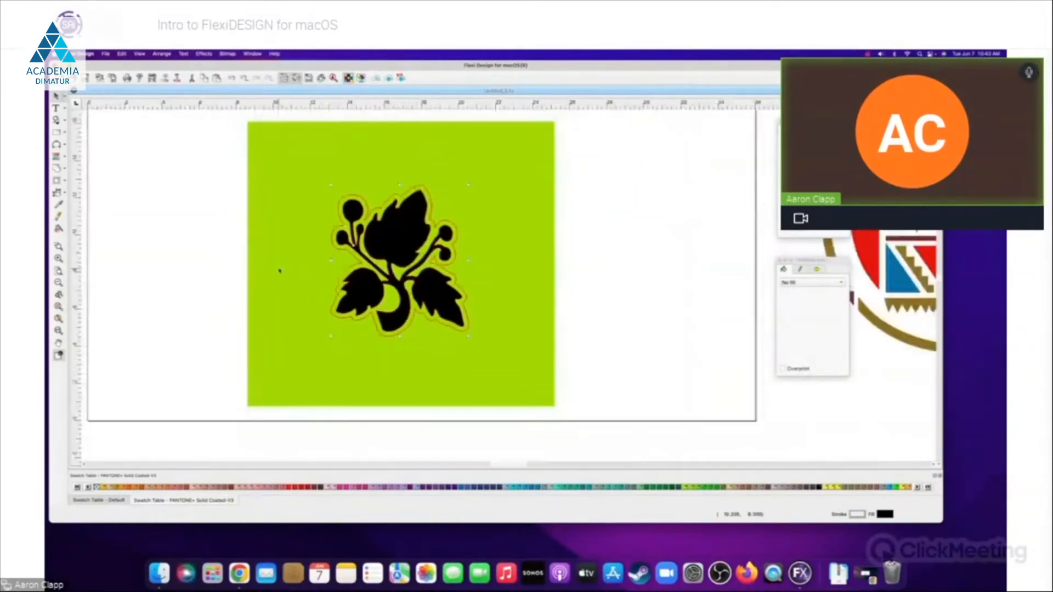
{"action": "left_click", "coordinate": [206, 247]}
{"action": "scroll", "coordinate": [223, 251], "scroll_direction": "down", "scroll_amount": 1}
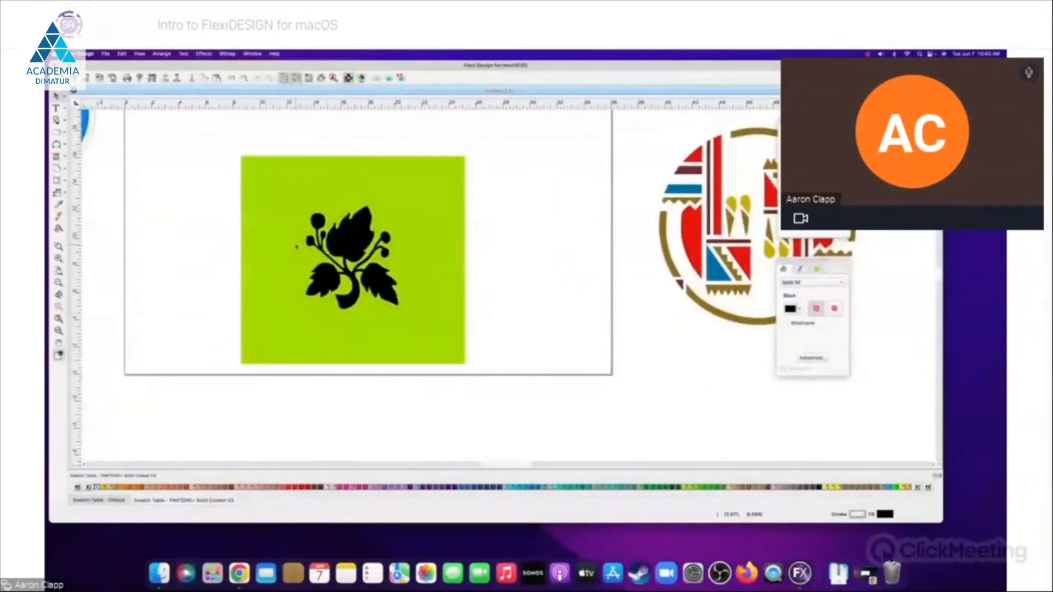
- Clear the contour cut effect from the leaf bitmap
{"action": "left_click", "coordinate": [357, 238]}
{"action": "right_click", "coordinate": [356, 238]}
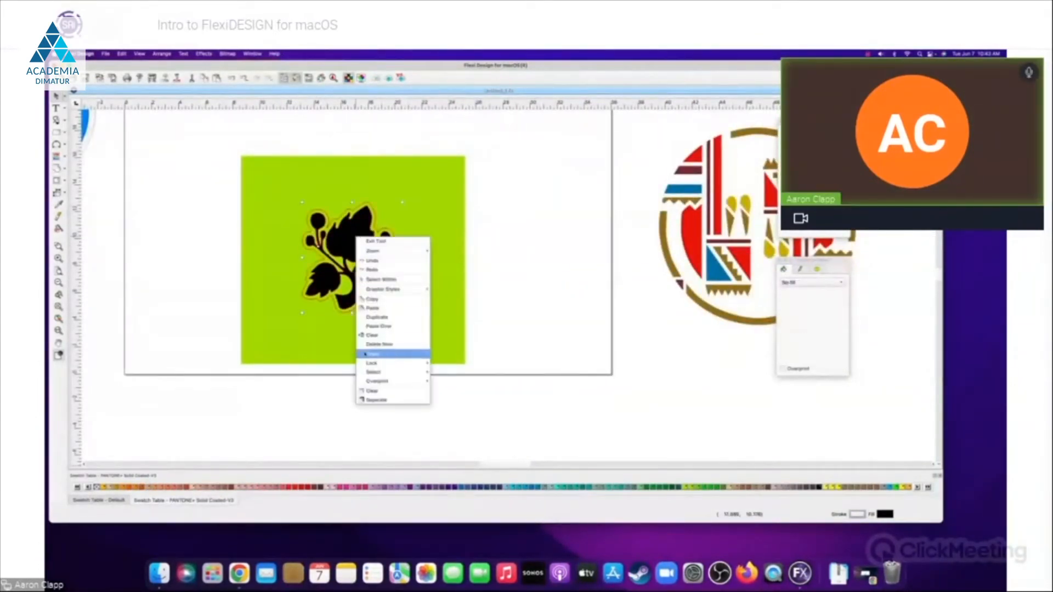
{"action": "left_click", "coordinate": [370, 390]}
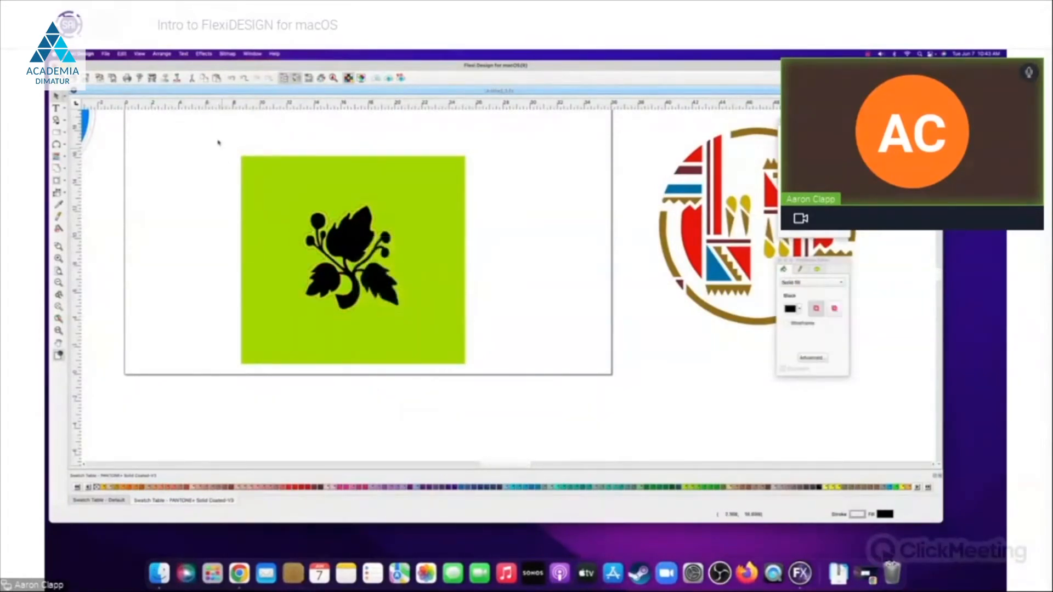
- Try to mask the lime green rectangle with the leaf bitmap, inspect the masked object, and undo the mask
{"action": "left_click_drag", "start_coordinate": [218, 143], "coordinate": [493, 379]}
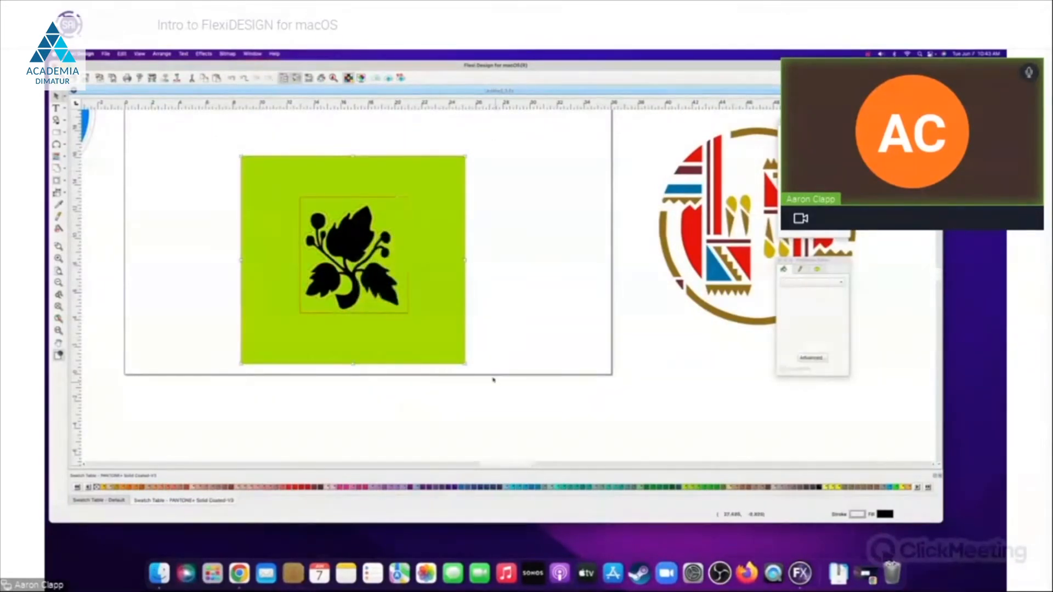
{"action": "left_click", "coordinate": [140, 54]}
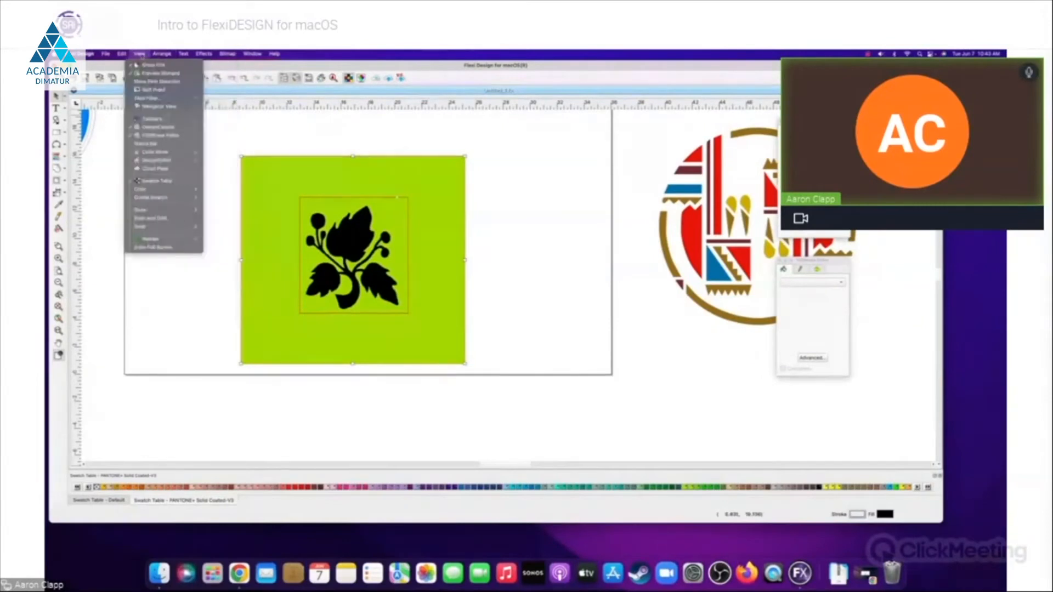
{"action": "mouse_move", "coordinate": [164, 54]}
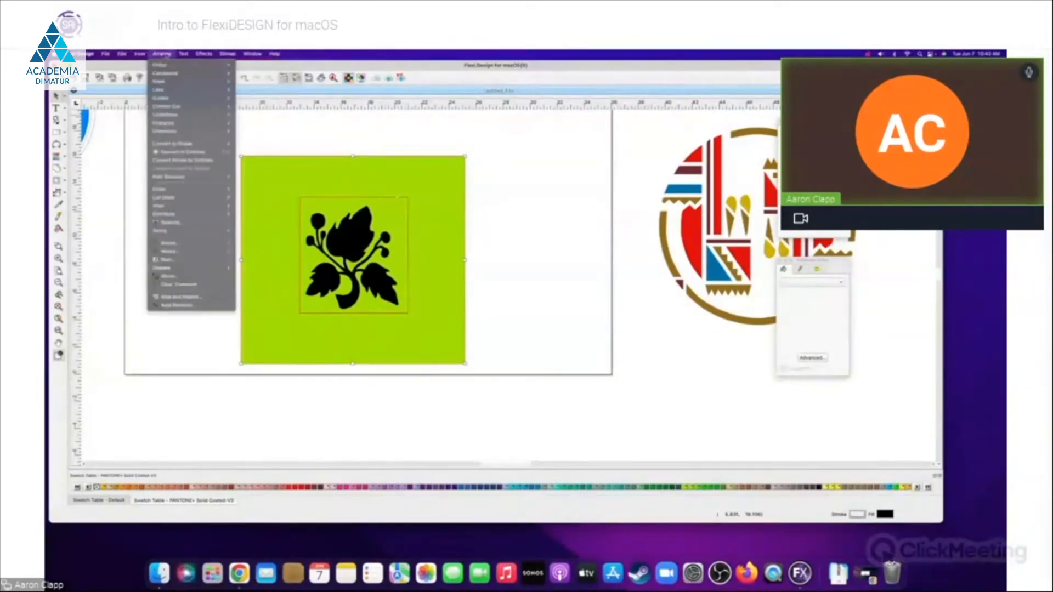
{"action": "mouse_move", "coordinate": [222, 81]}
{"action": "left_click", "coordinate": [267, 82]}
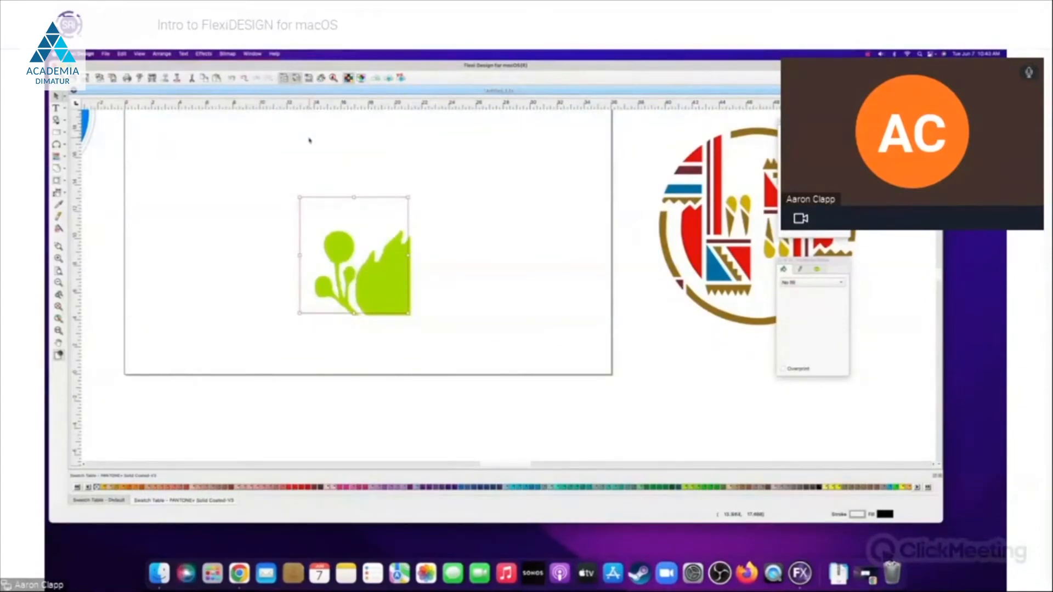
{"action": "left_click", "coordinate": [298, 227]}
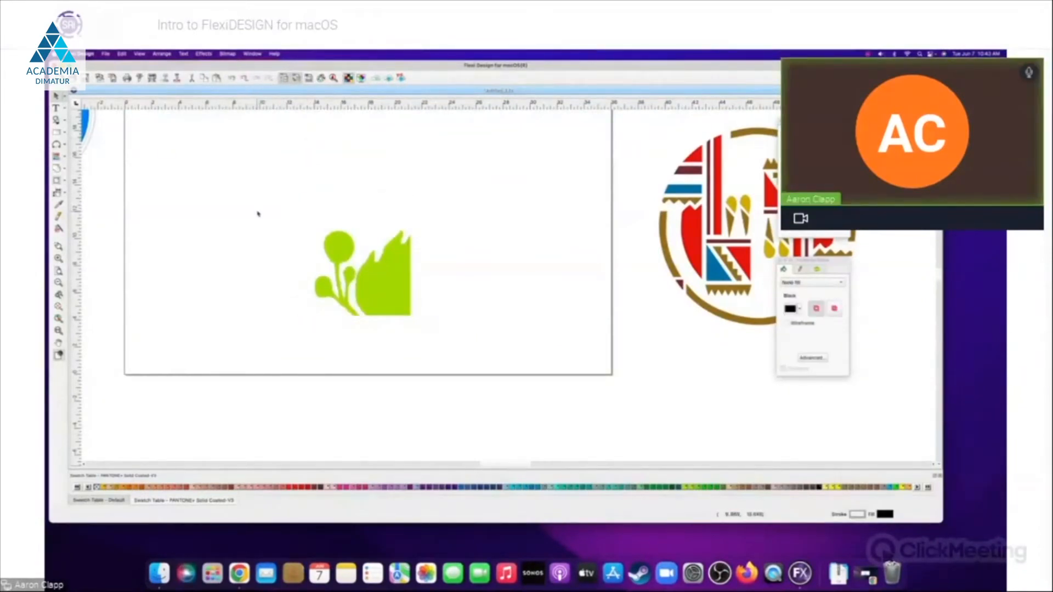
{"action": "left_click", "coordinate": [300, 239]}
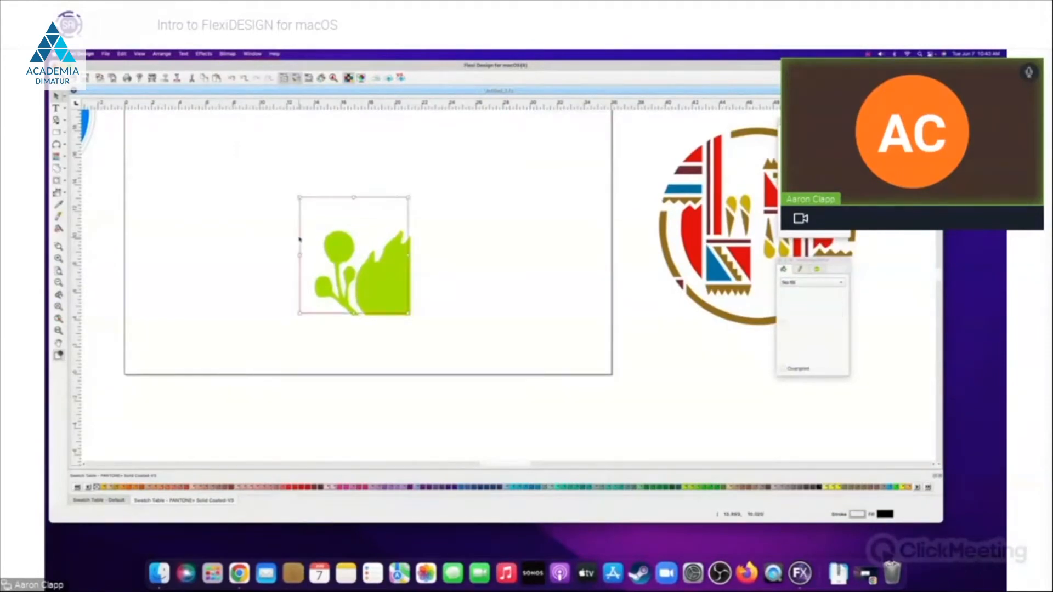
{"action": "right_click", "coordinate": [273, 220]}
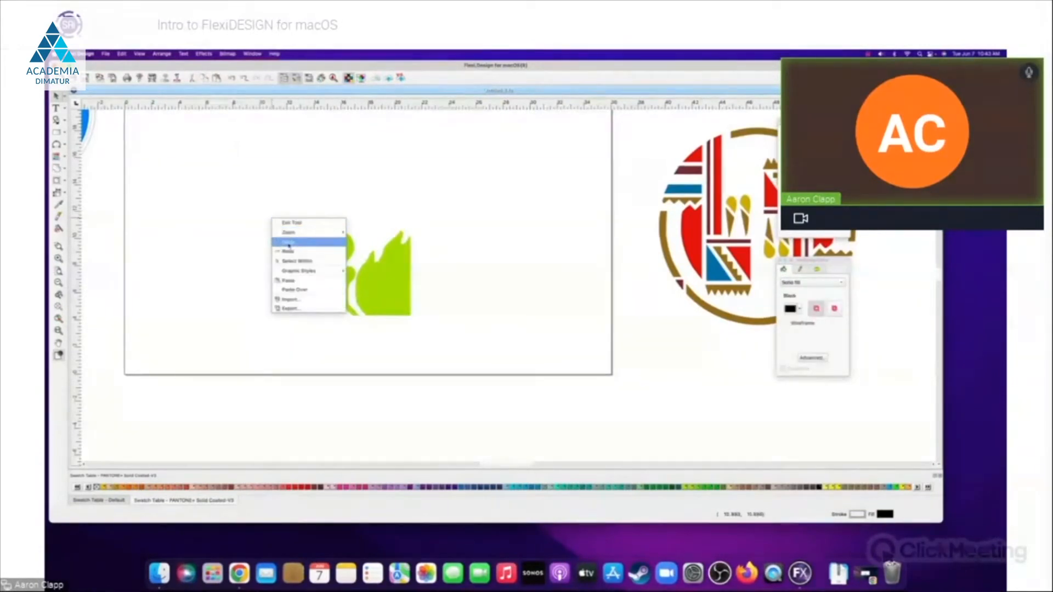
{"action": "left_click", "coordinate": [288, 242]}
- Move the leaf bitmap to the page's lower-left corner and the circular artwork's left pair of gold drop shapes onto the green rectangle
{"action": "left_click_drag", "start_coordinate": [357, 216], "coordinate": [157, 359]}
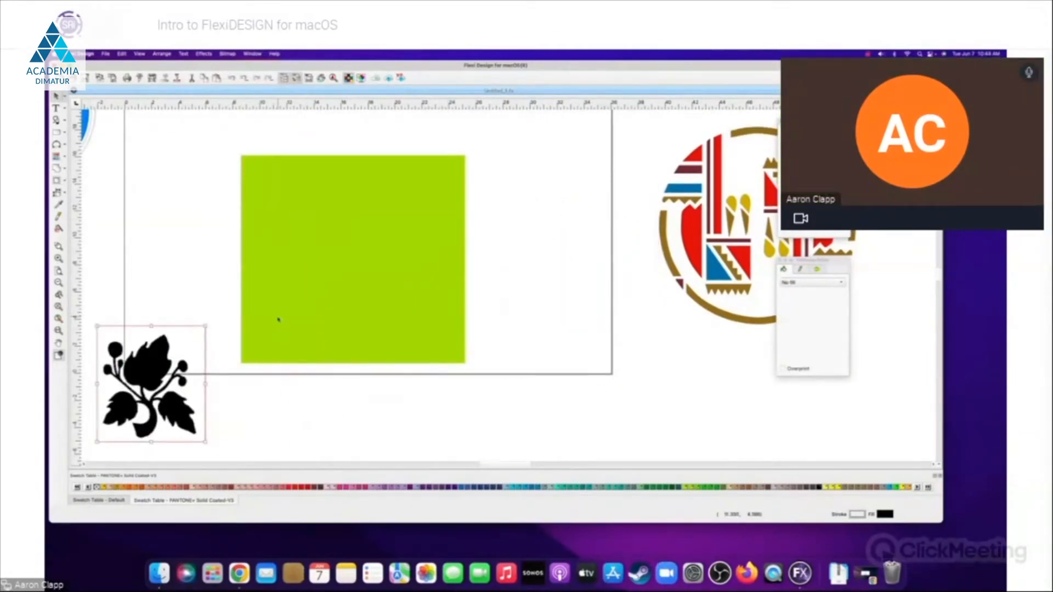
{"action": "scroll", "coordinate": [279, 319], "scroll_direction": "up", "scroll_amount": 3}
{"action": "scroll", "coordinate": [273, 317], "scroll_direction": "down", "scroll_amount": 8}
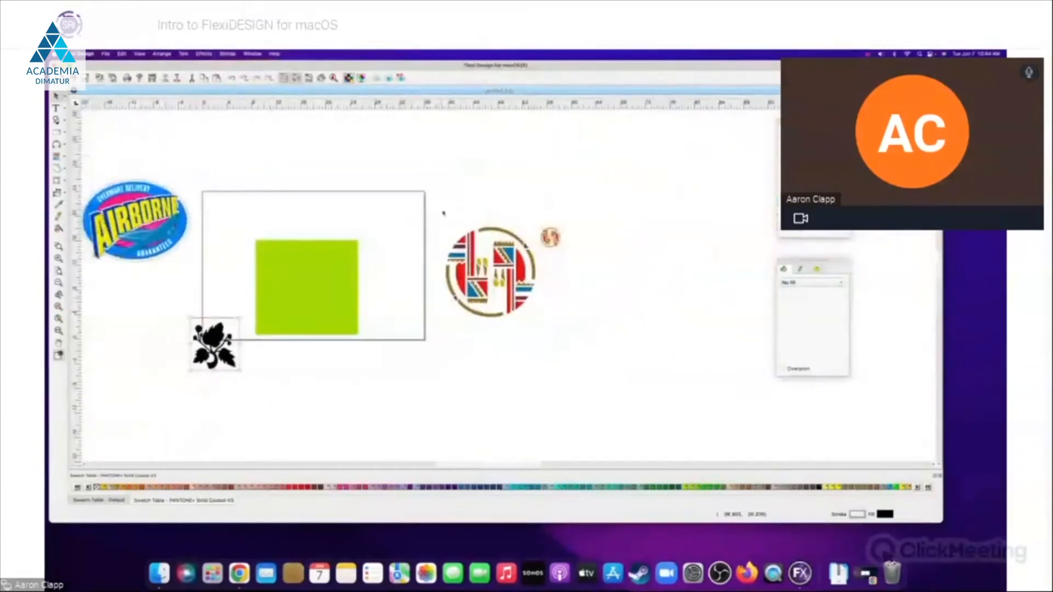
{"action": "left_click", "coordinate": [443, 213]}
{"action": "left_click_drag", "start_coordinate": [523, 322], "coordinate": [536, 327]}
{"action": "left_click", "coordinate": [478, 247]}
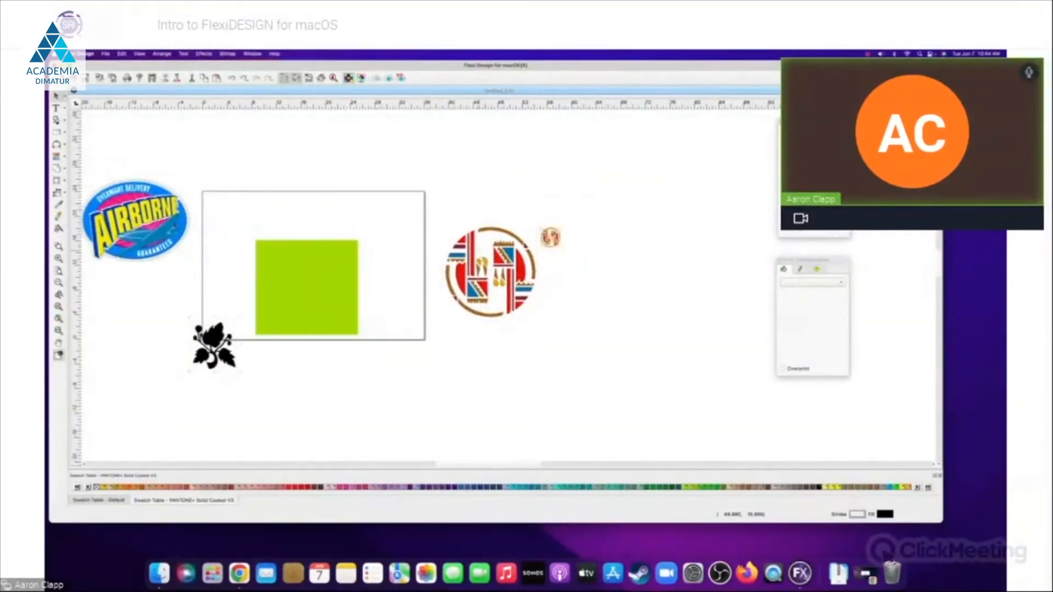
{"action": "left_click_drag", "start_coordinate": [486, 271], "coordinate": [319, 295]}
- Try to mask the green rectangle with the ungrouped gold and brown drop pieces, and undo the mask
{"action": "left_click_drag", "start_coordinate": [254, 239], "coordinate": [394, 369]}
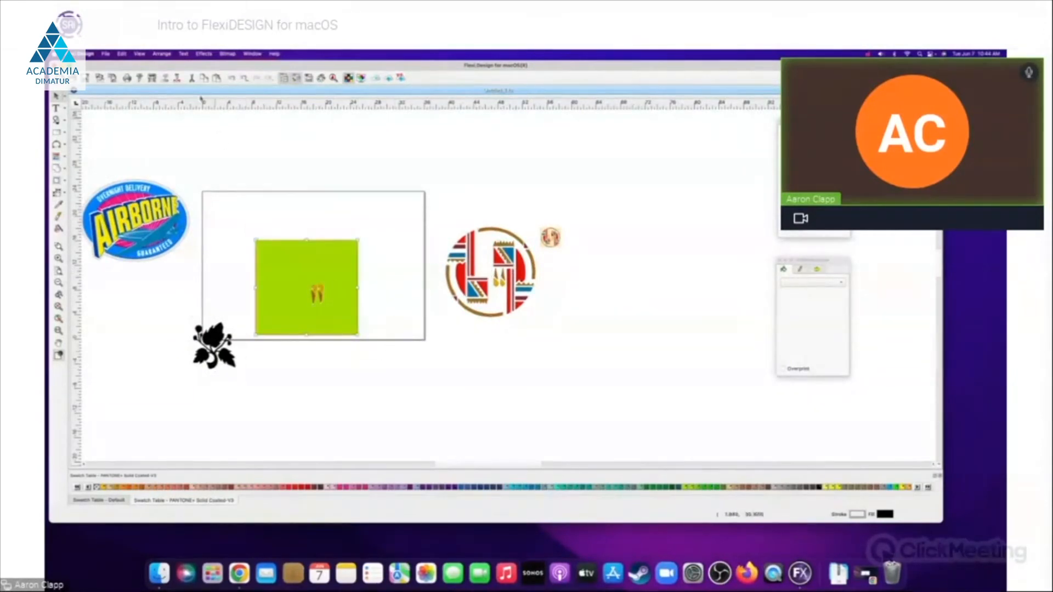
{"action": "left_click", "coordinate": [162, 54]}
{"action": "mouse_move", "coordinate": [186, 82]}
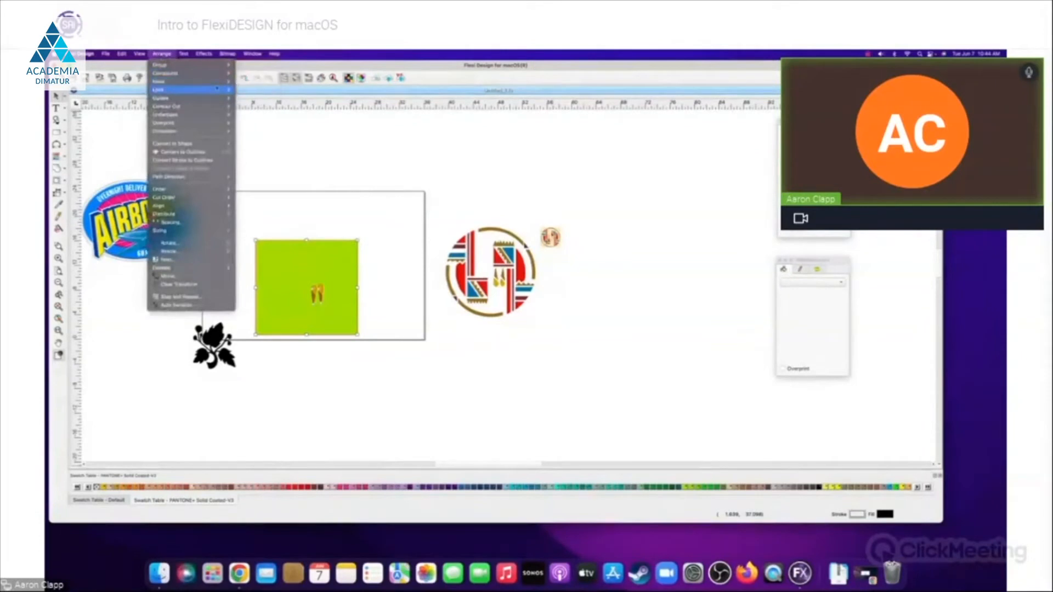
{"action": "left_click", "coordinate": [252, 82]}
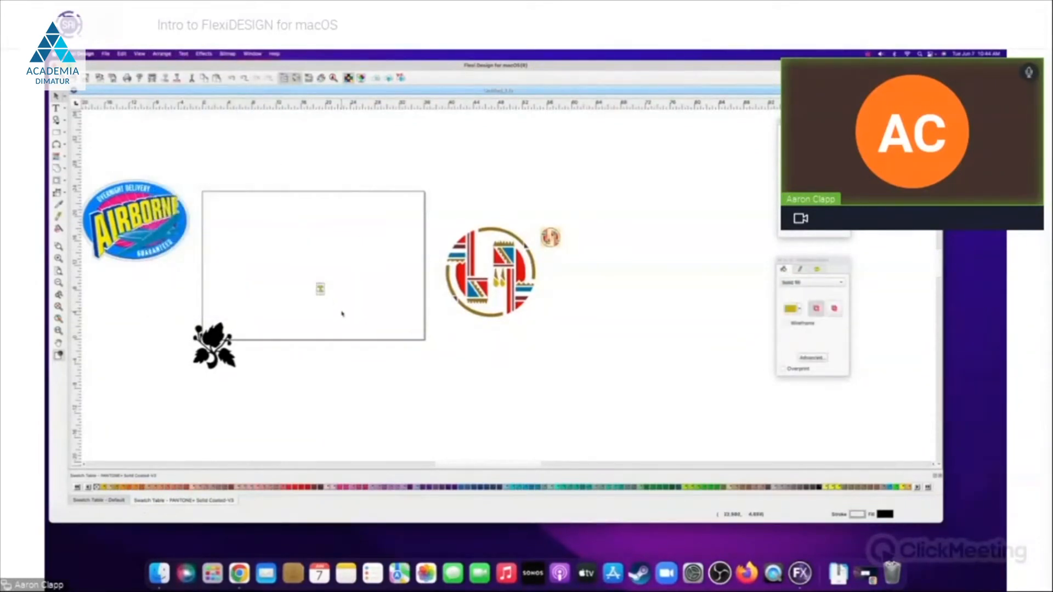
{"action": "left_click", "coordinate": [341, 300]}
{"action": "left_click", "coordinate": [231, 77]}
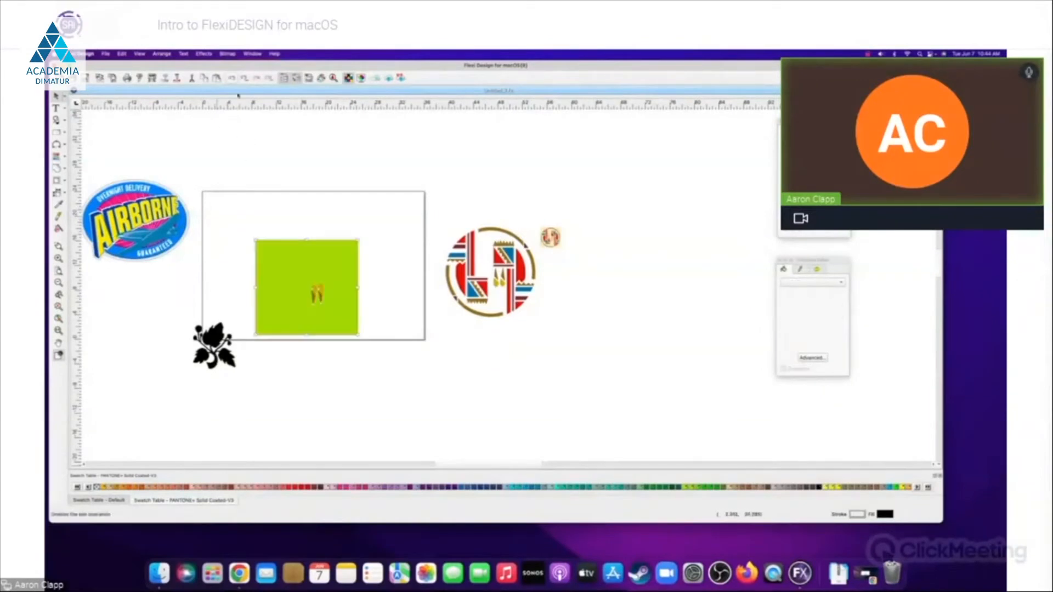
- Group the gold and brown pieces of both drop shapes on the green rectangle into one object
{"action": "left_click", "coordinate": [393, 308]}
{"action": "scroll", "coordinate": [318, 310], "scroll_direction": "down", "scroll_amount": 4}
{"action": "scroll", "coordinate": [318, 310], "scroll_direction": "up", "scroll_amount": 6}
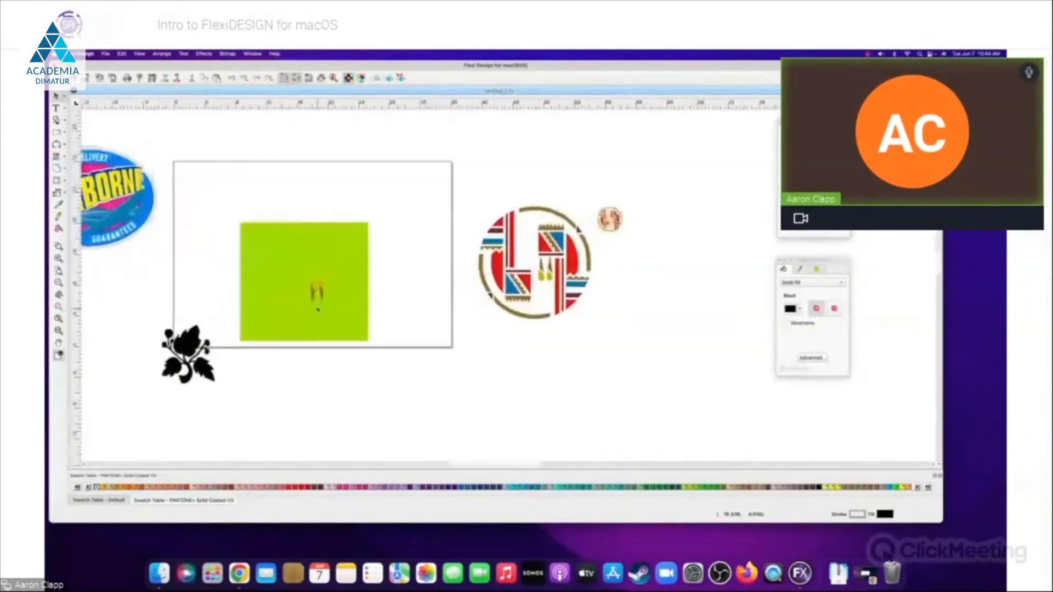
{"action": "scroll", "coordinate": [317, 309], "scroll_direction": "up", "scroll_amount": 4}
{"action": "left_click", "coordinate": [310, 255]}
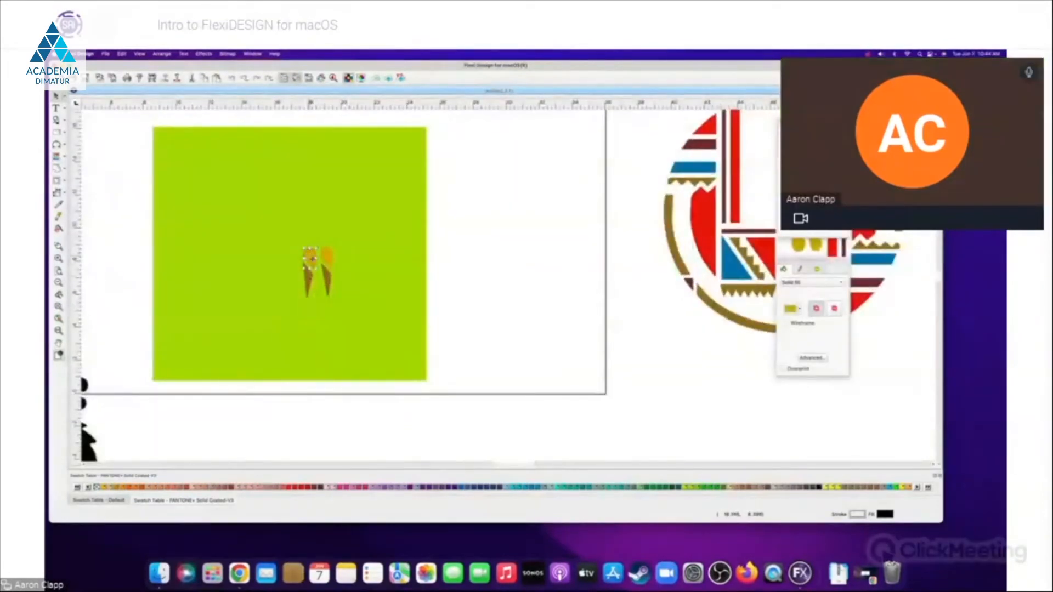
{"action": "left_click", "coordinate": [310, 279], "text": "shift"}
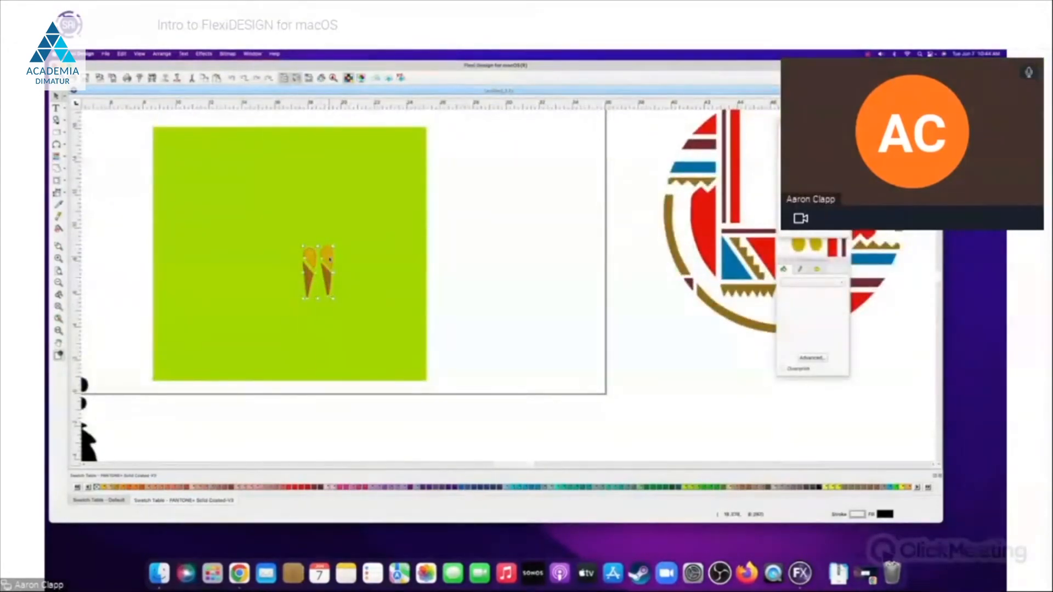
{"action": "left_click", "coordinate": [327, 256], "text": "shift"}
{"action": "left_click", "coordinate": [164, 55]}
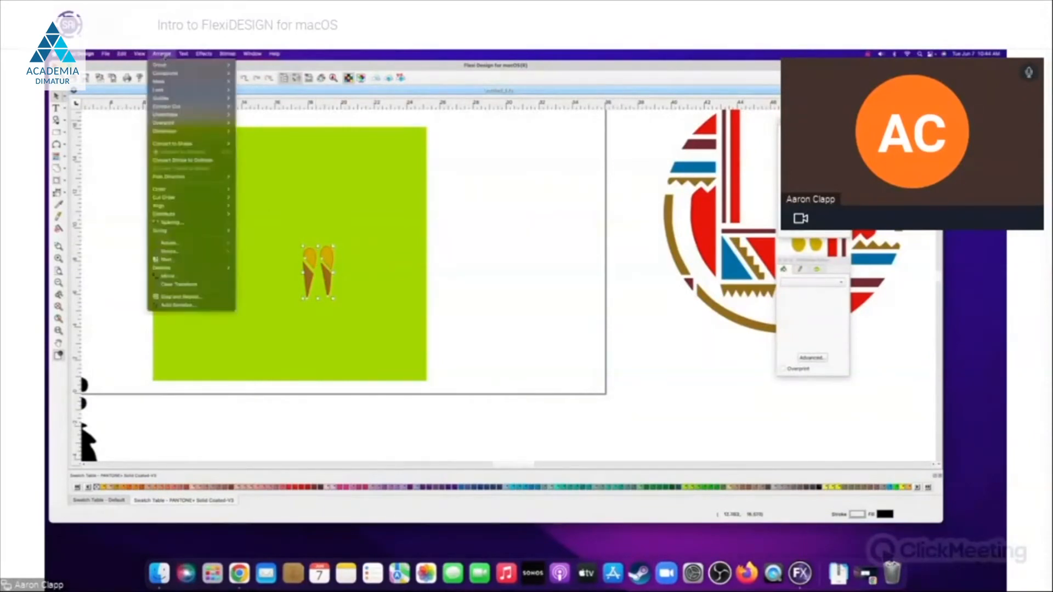
{"action": "mouse_move", "coordinate": [164, 65]}
{"action": "left_click", "coordinate": [251, 64]}
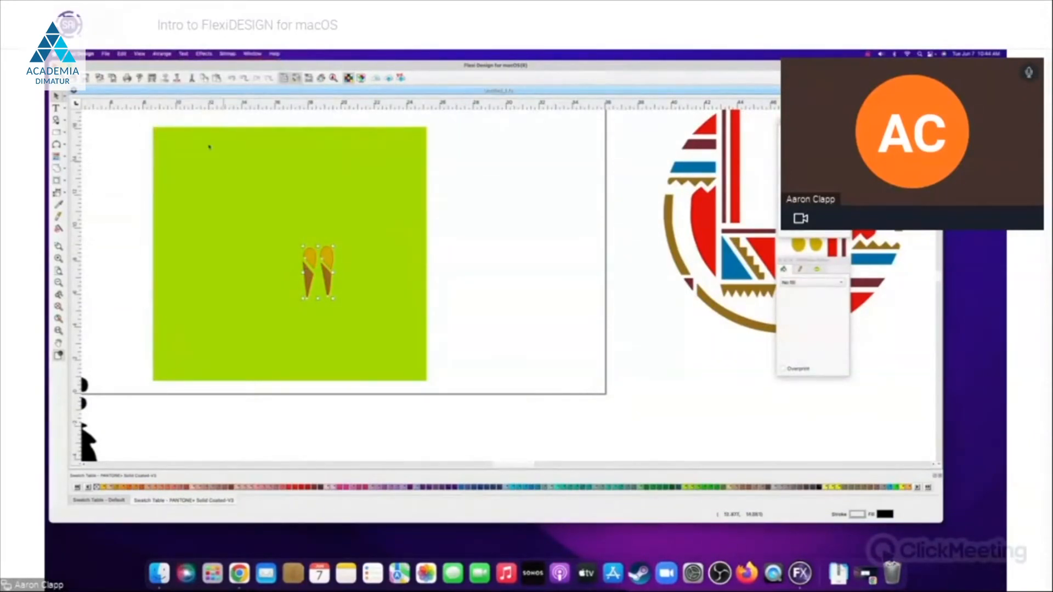
- Mask the lime green rectangle with the grouped pair of drop shapes
{"action": "left_click_drag", "start_coordinate": [140, 124], "coordinate": [467, 405]}
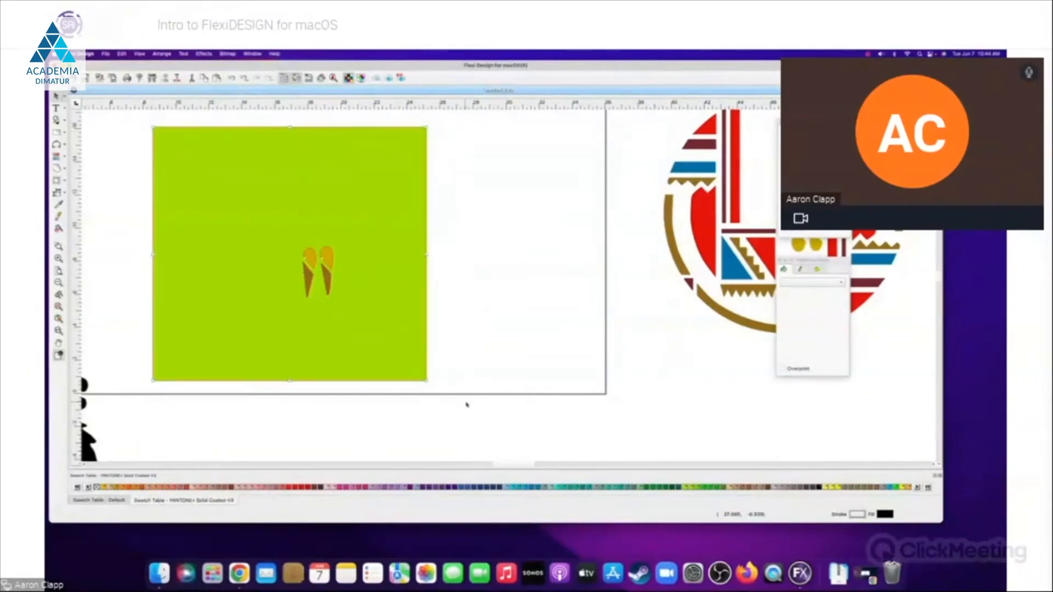
{"action": "left_click", "coordinate": [156, 56]}
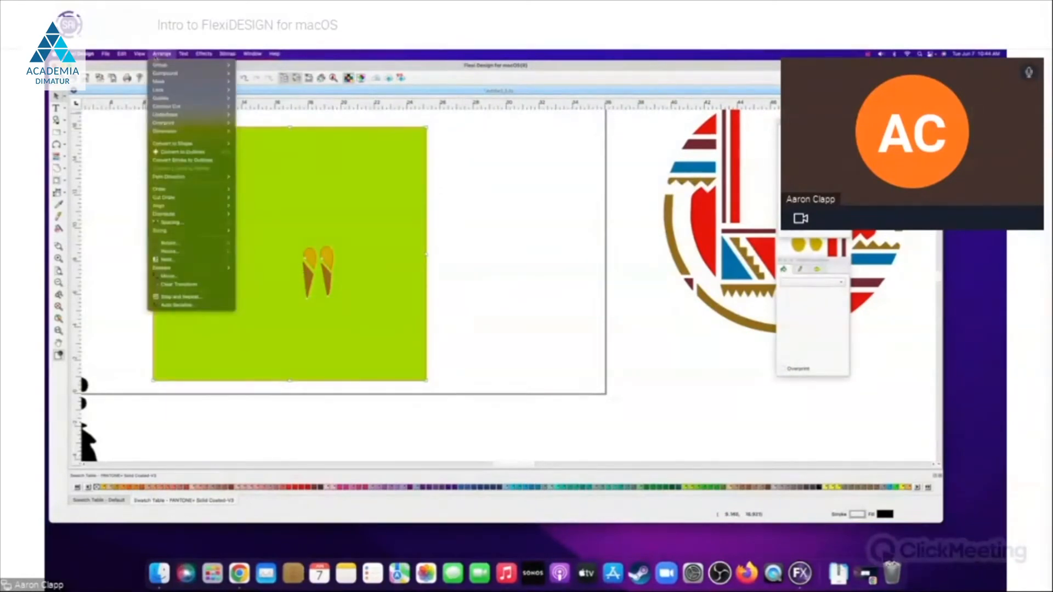
{"action": "mouse_move", "coordinate": [165, 81]}
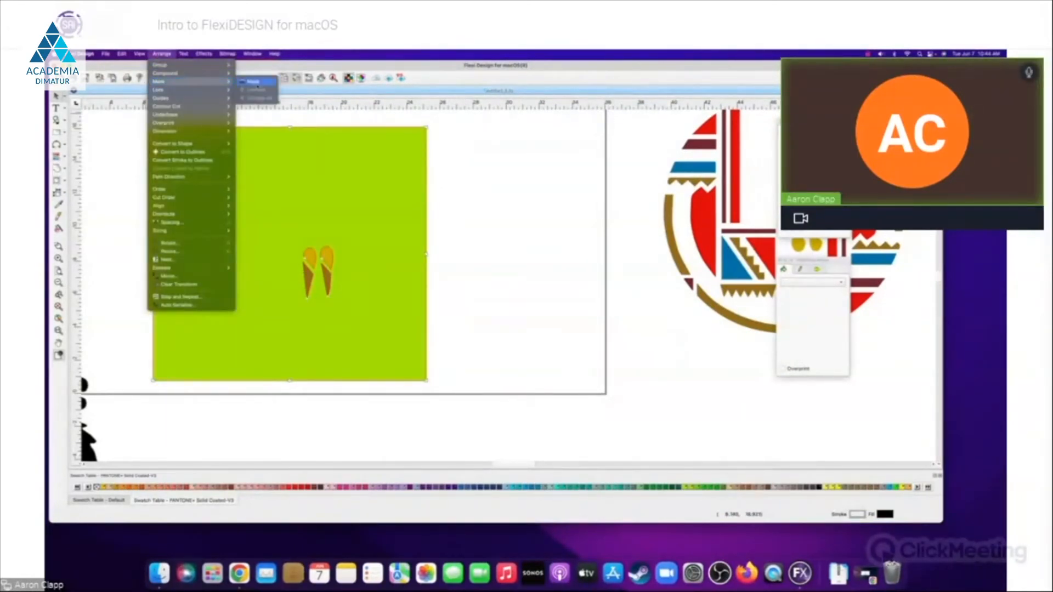
{"action": "left_click", "coordinate": [257, 86]}
{"action": "left_click", "coordinate": [371, 255]}
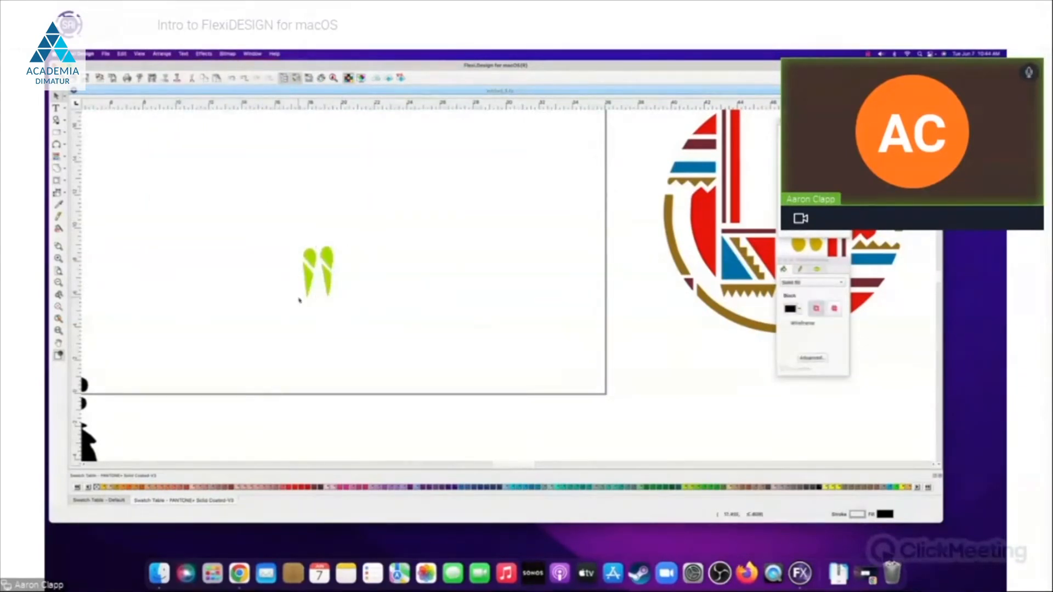
- Delete all the artwork on and around the page, and undo the deletion
{"action": "scroll", "coordinate": [358, 269], "scroll_direction": "up", "scroll_amount": 3}
{"action": "scroll", "coordinate": [374, 268], "scroll_direction": "down", "scroll_amount": 3}
{"action": "scroll", "coordinate": [376, 269], "scroll_direction": "down", "scroll_amount": 5}
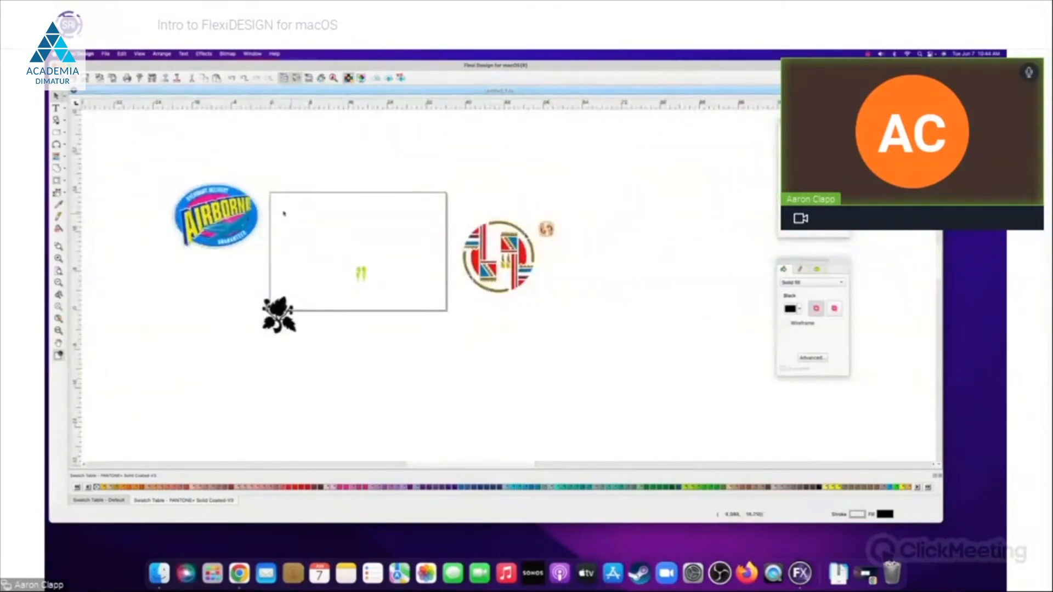
{"action": "left_click_drag", "start_coordinate": [257, 173], "coordinate": [616, 384]}
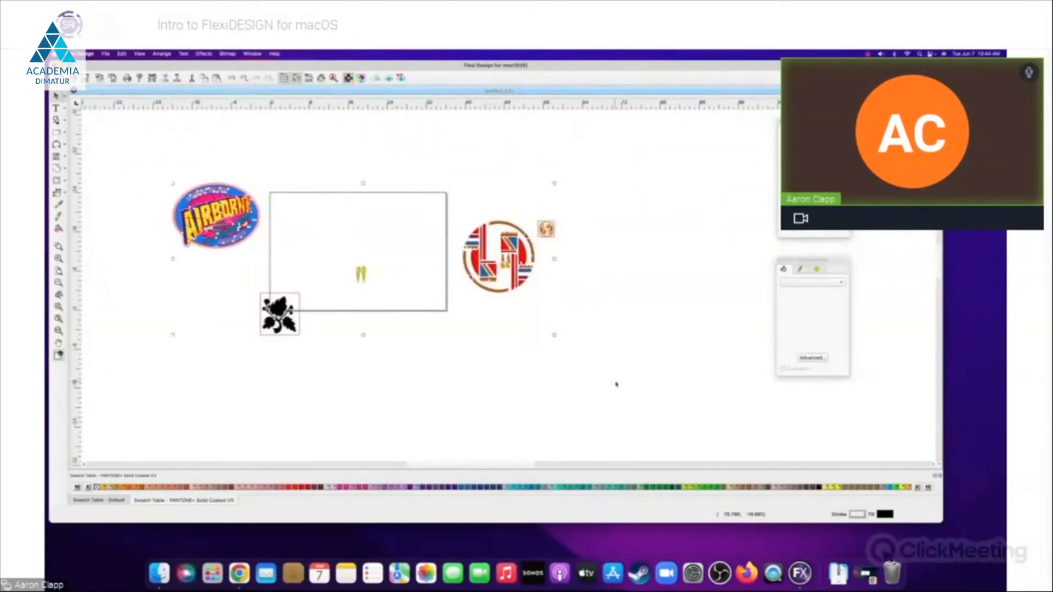
{"action": "key", "text": "Delete"}
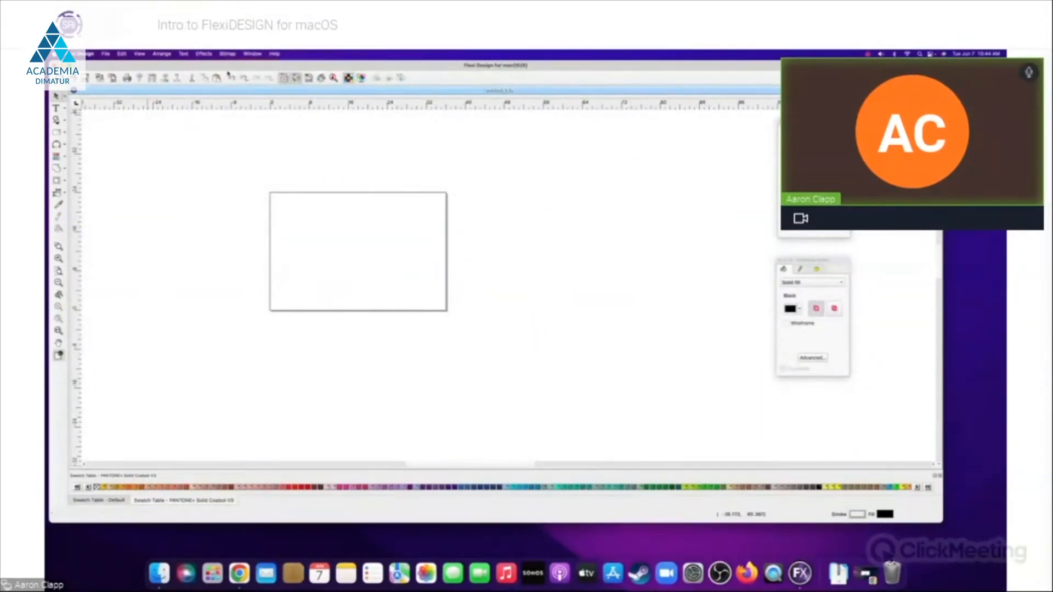
{"action": "left_click", "coordinate": [233, 79]}
{"action": "left_click", "coordinate": [289, 214]}
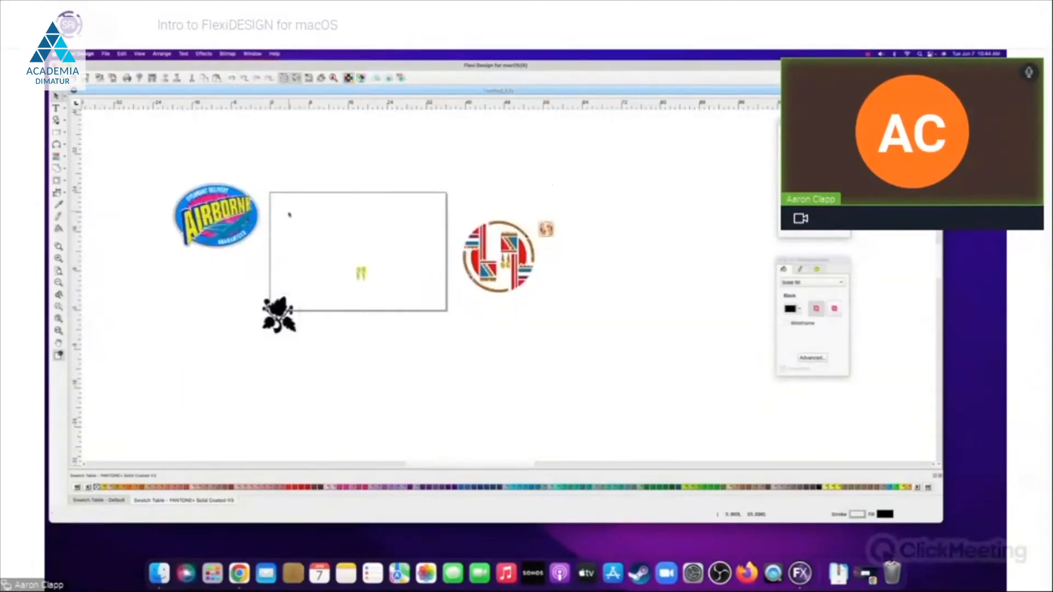
- Delete the leaf bitmap, the masked drop shapes and the circular artwork with its small neighbour, and move the Airborne logo onto the page
{"action": "left_click_drag", "start_coordinate": [236, 291], "coordinate": [338, 376]}
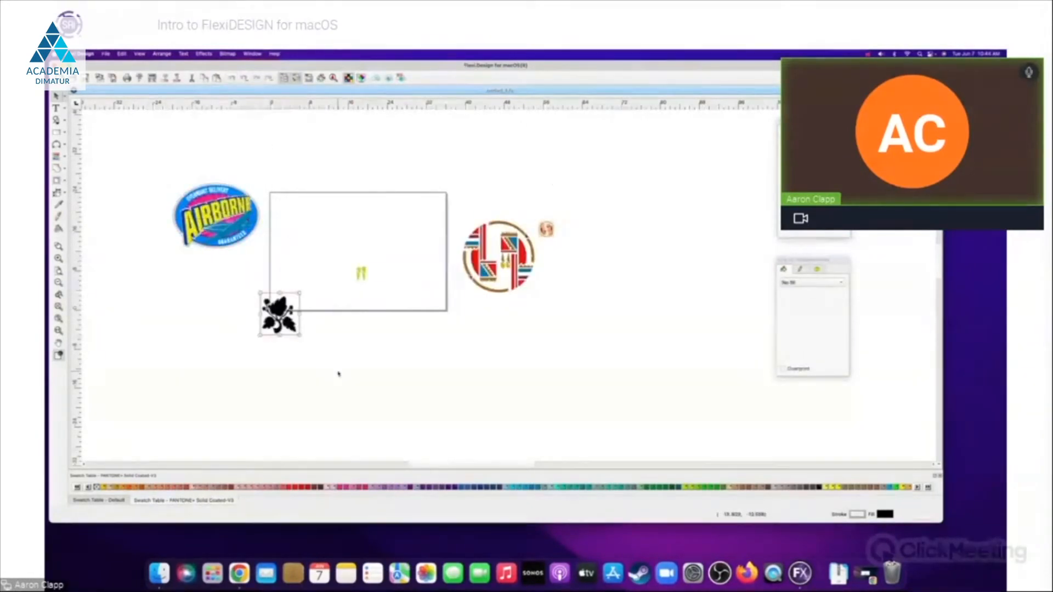
{"action": "key", "text": "Delete"}
{"action": "left_click_drag", "start_coordinate": [340, 245], "coordinate": [404, 317]}
{"action": "key", "text": "Delete"}
{"action": "left_click_drag", "start_coordinate": [452, 167], "coordinate": [586, 323]}
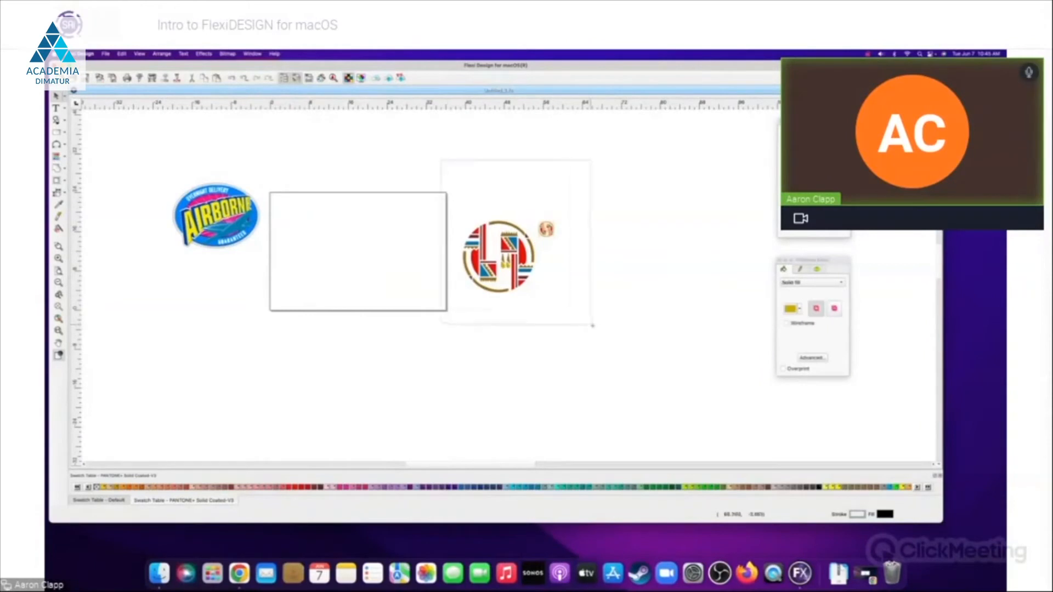
{"action": "key", "text": "Delete"}
{"action": "left_click_drag", "start_coordinate": [217, 219], "coordinate": [362, 237]}
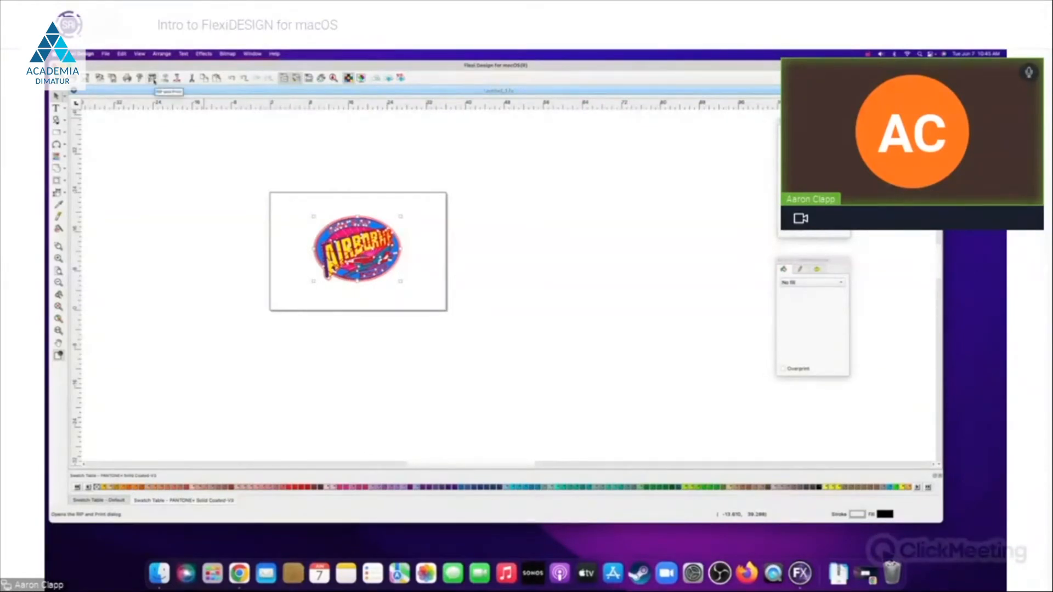
- Open RIP and Print for the Airborne logo through the Production Manager on another network computer, keeping the RIP and Print settings
{"action": "left_click", "coordinate": [153, 78]}
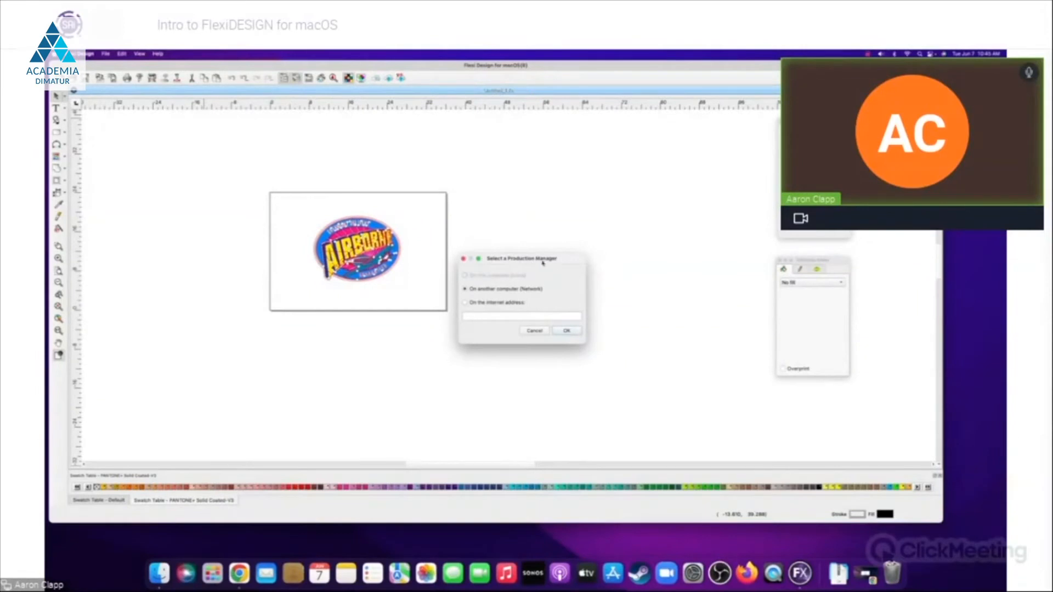
{"action": "left_click_drag", "start_coordinate": [543, 263], "coordinate": [537, 233]}
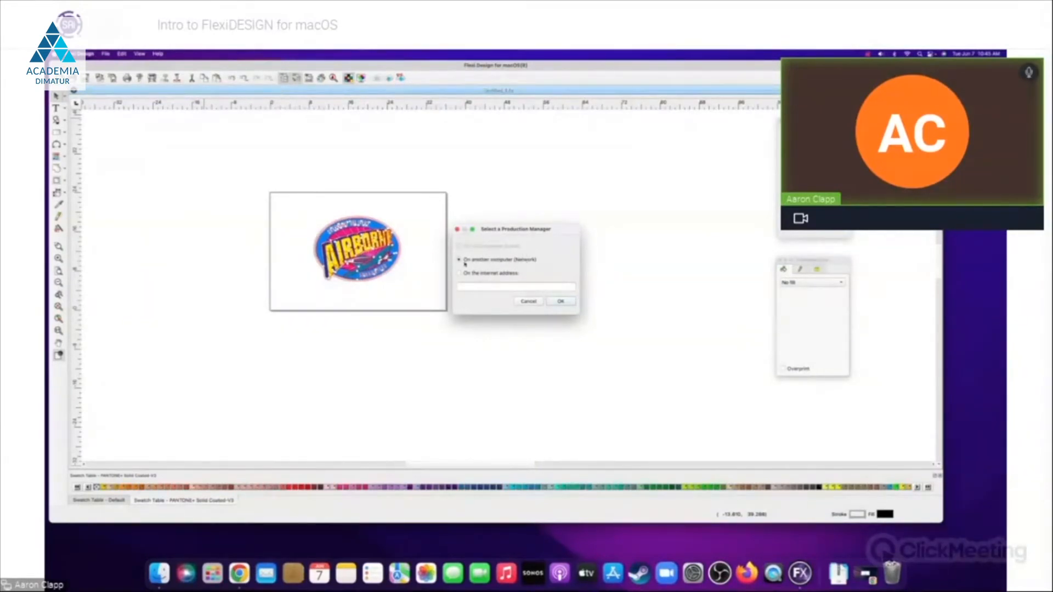
{"action": "left_click", "coordinate": [559, 300]}
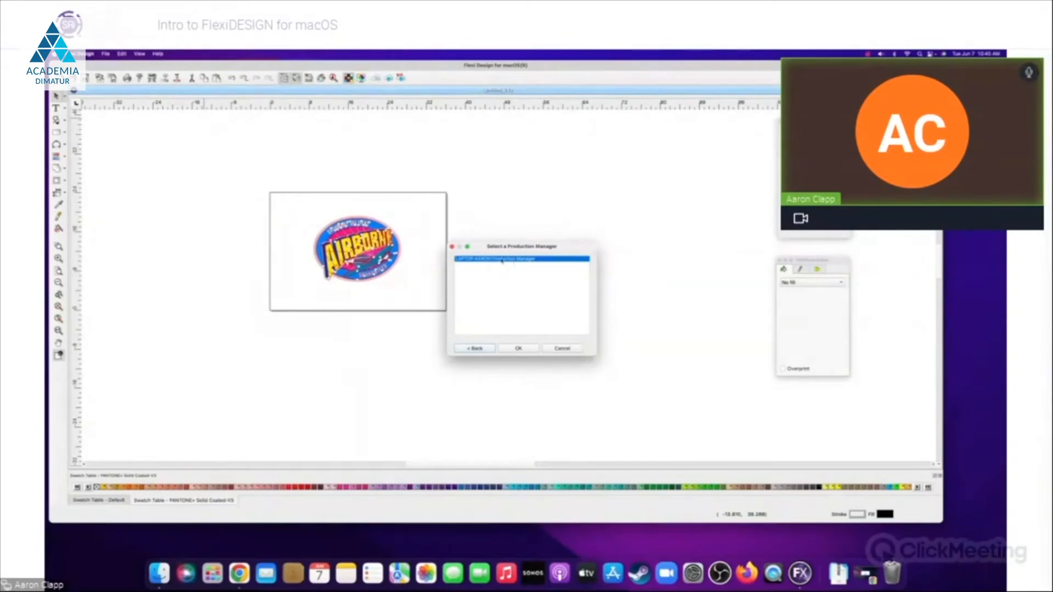
{"action": "left_click", "coordinate": [519, 349]}
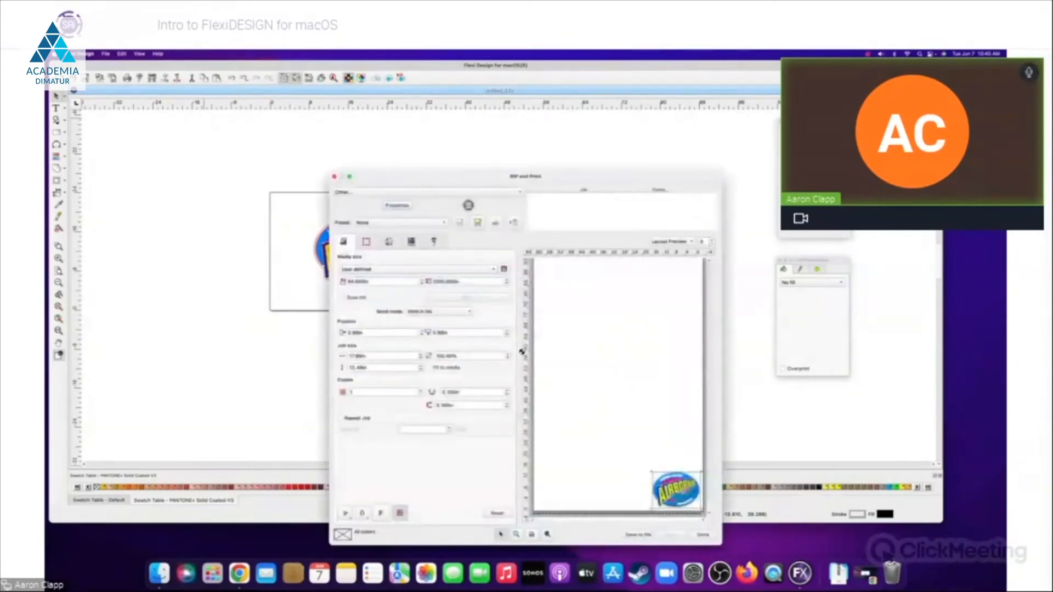
{"action": "left_click_drag", "start_coordinate": [477, 180], "coordinate": [454, 102]}
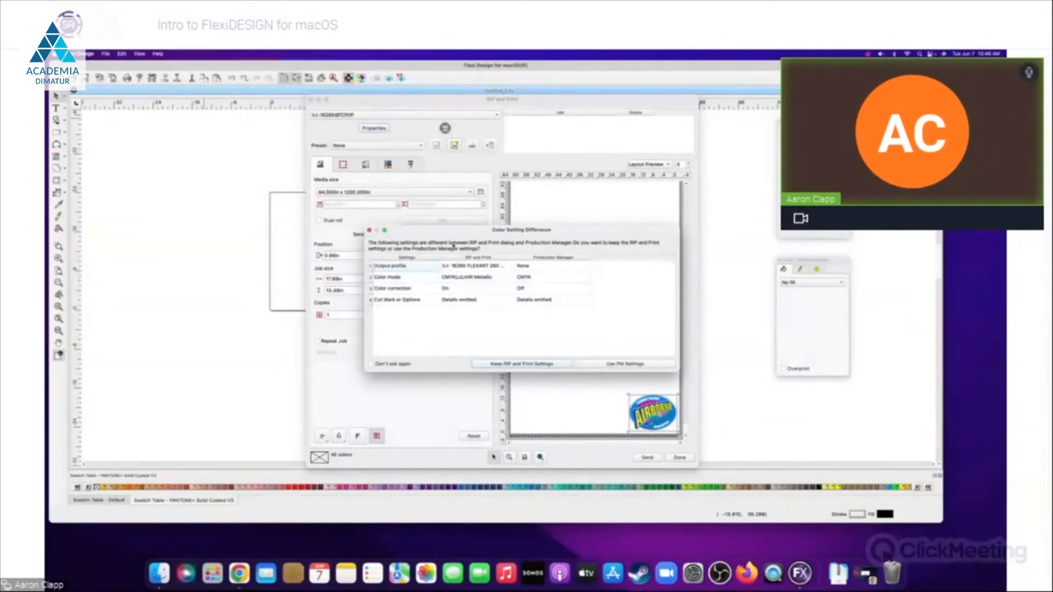
{"action": "left_click", "coordinate": [541, 364]}
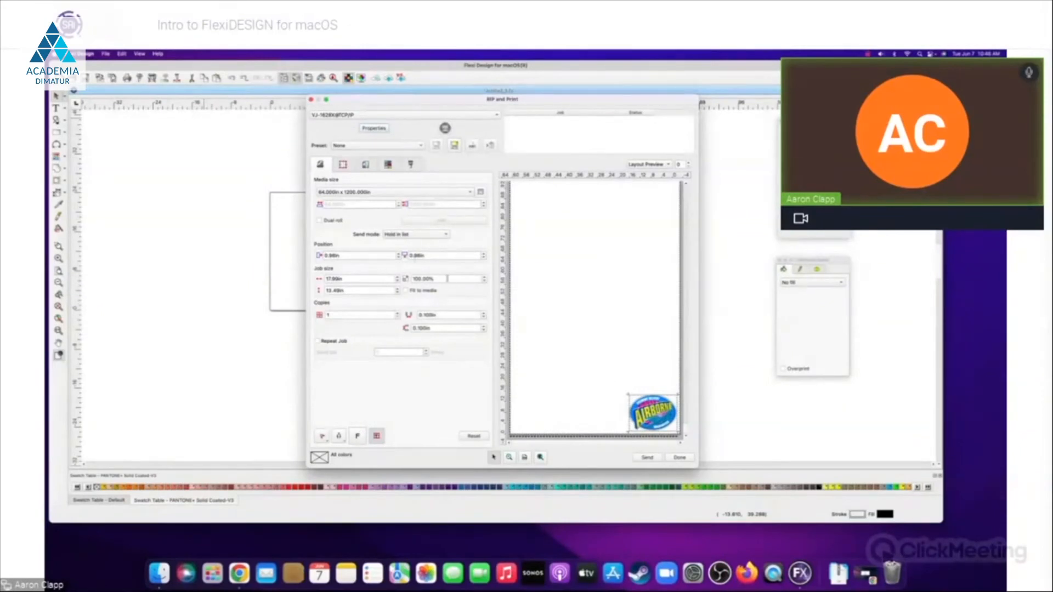
- Scale the print job to 50%
{"action": "left_click_drag", "start_coordinate": [436, 279], "coordinate": [378, 281]}
{"action": "type", "text": "50"}
{"action": "key", "text": "Tab"}
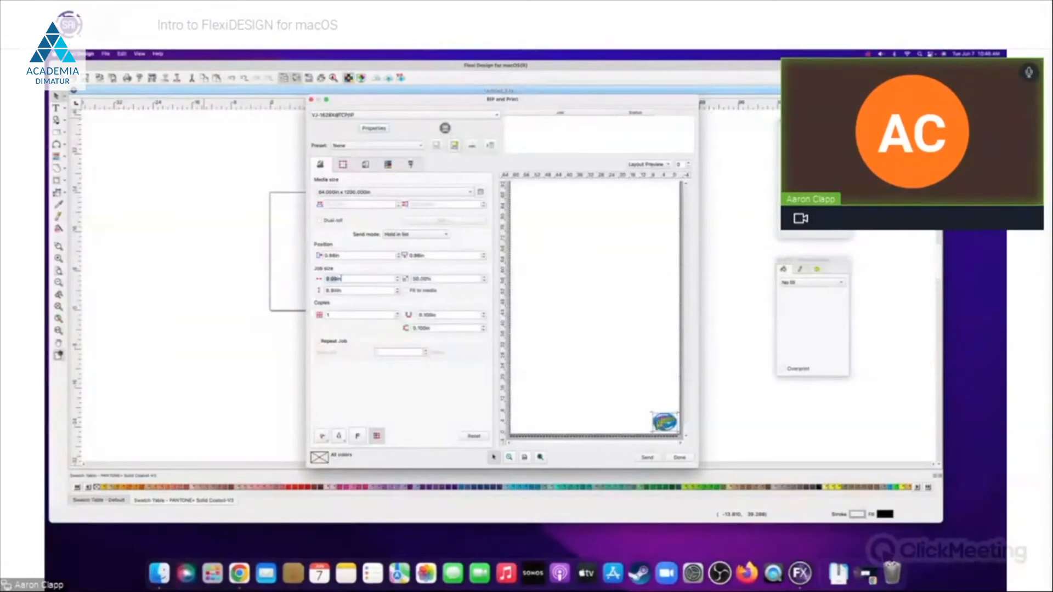
- Set the print job to 54 copies and shift the block of copies away from the media's corner in the layout preview
{"action": "left_click", "coordinate": [343, 315]}
{"action": "type", "text": "55"}
{"action": "key", "text": "Tab"}
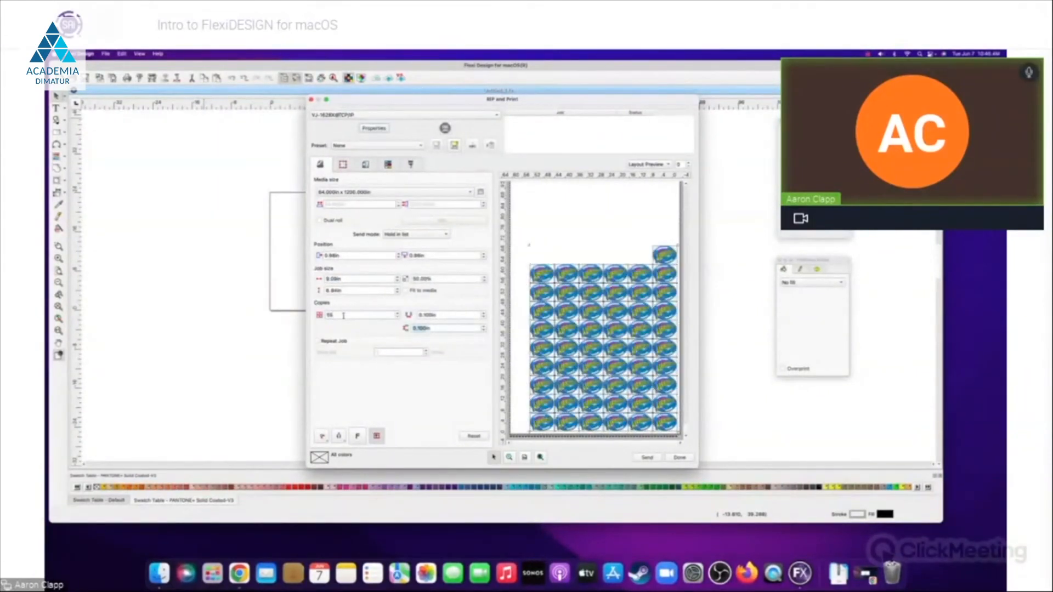
{"action": "left_click", "coordinate": [398, 317]}
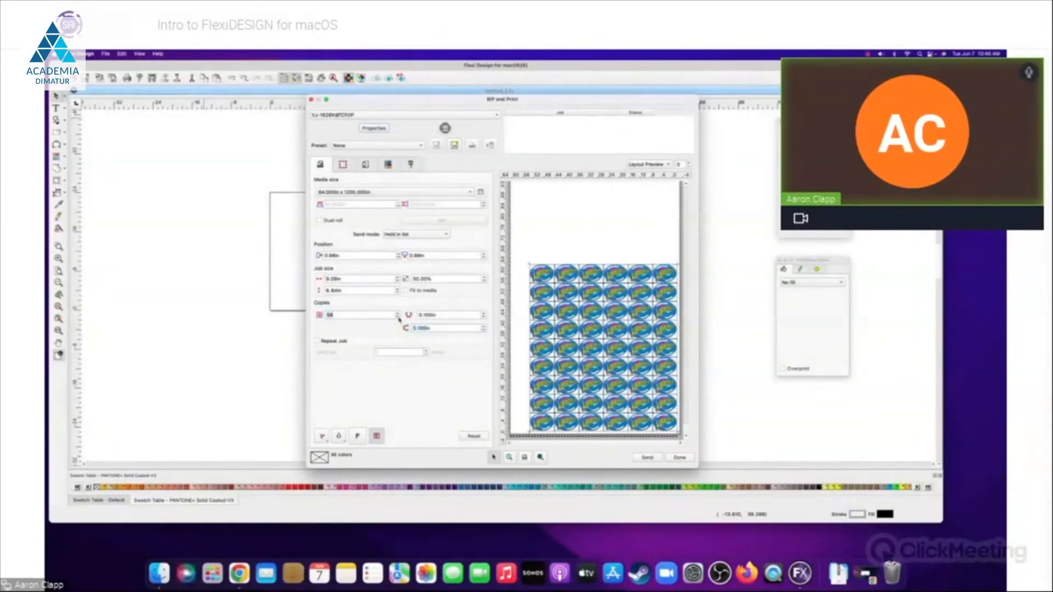
{"action": "left_click_drag", "start_coordinate": [601, 349], "coordinate": [593, 345]}
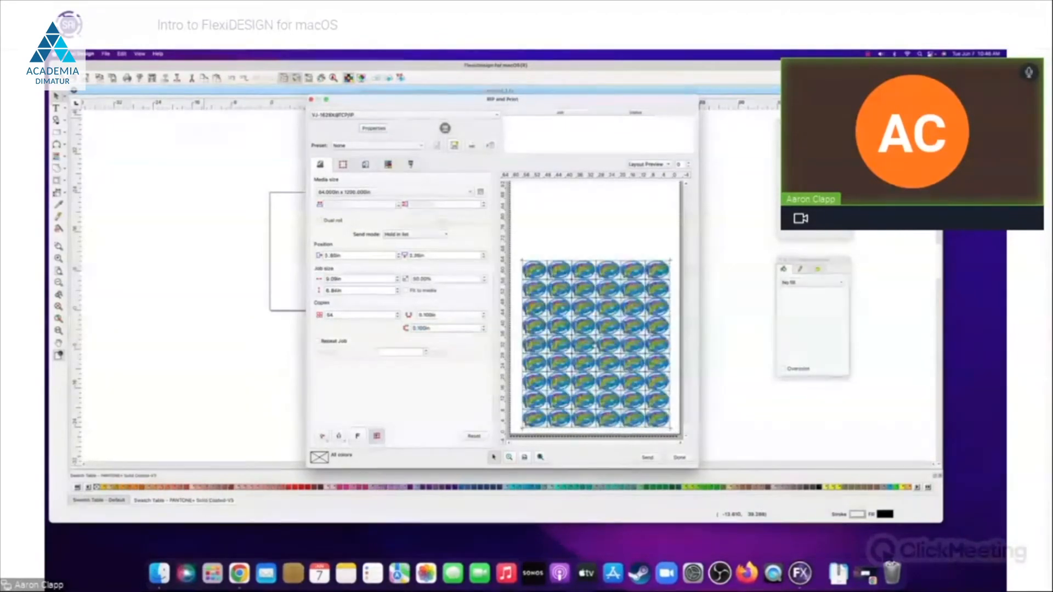
- Review the job's panel and tile settings and its output settings, including the list of output profiles
{"action": "left_click", "coordinate": [343, 164]}
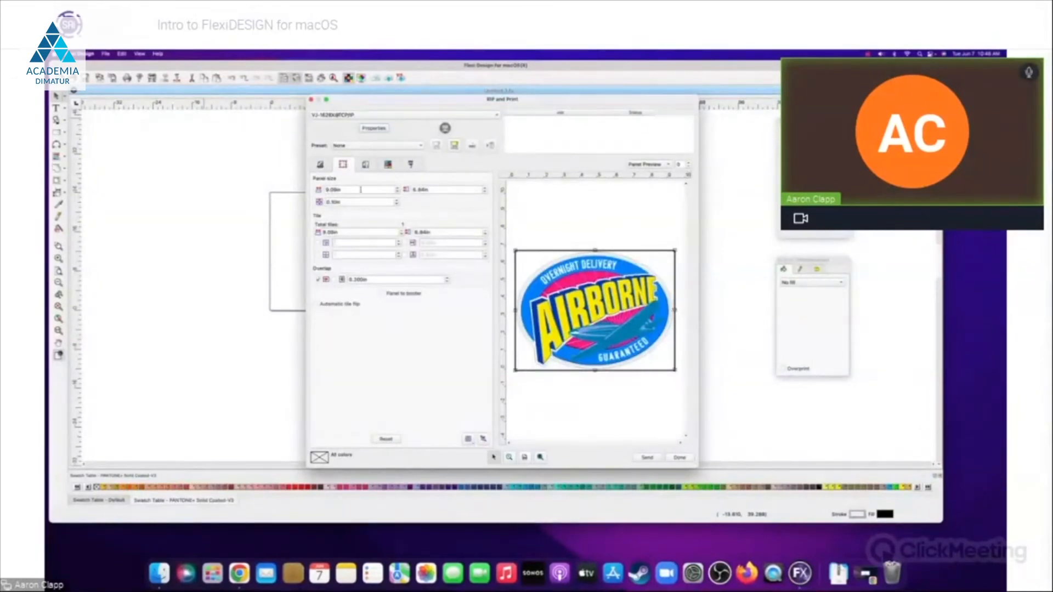
{"action": "left_click", "coordinate": [364, 164]}
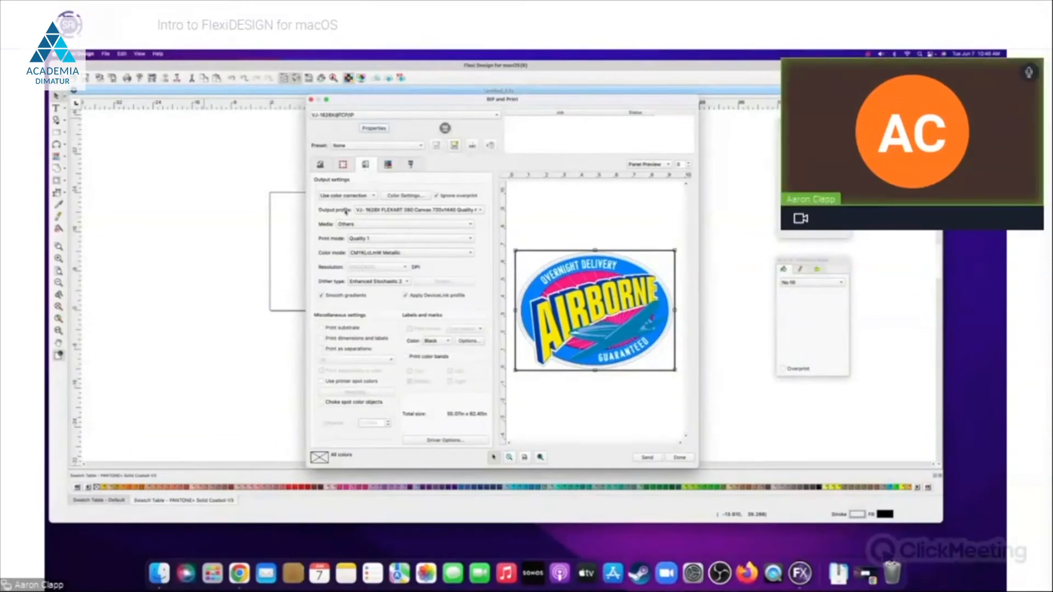
{"action": "left_click", "coordinate": [481, 210]}
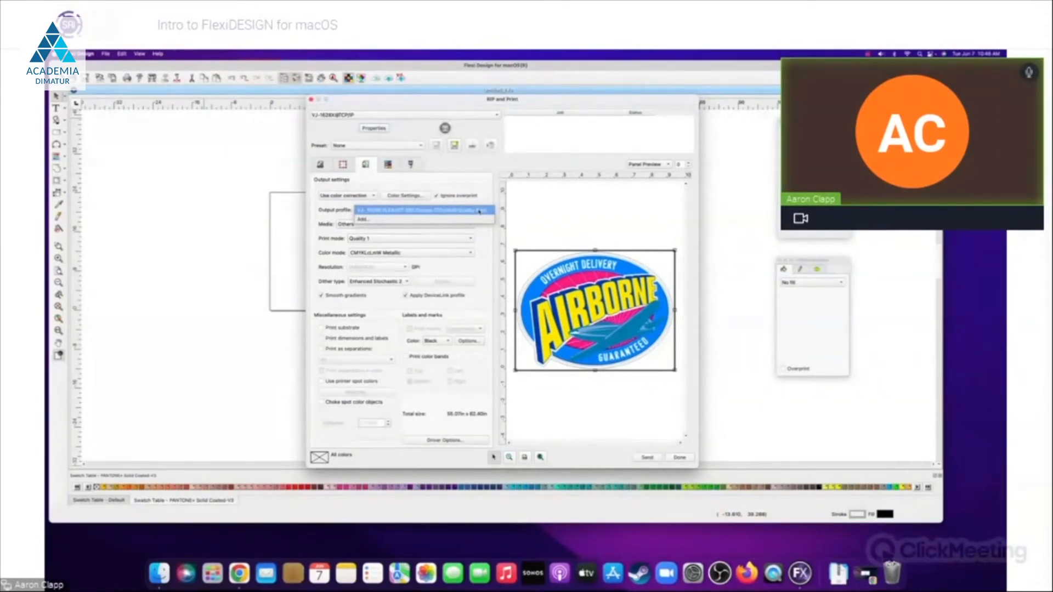
{"action": "left_click", "coordinate": [479, 211]}
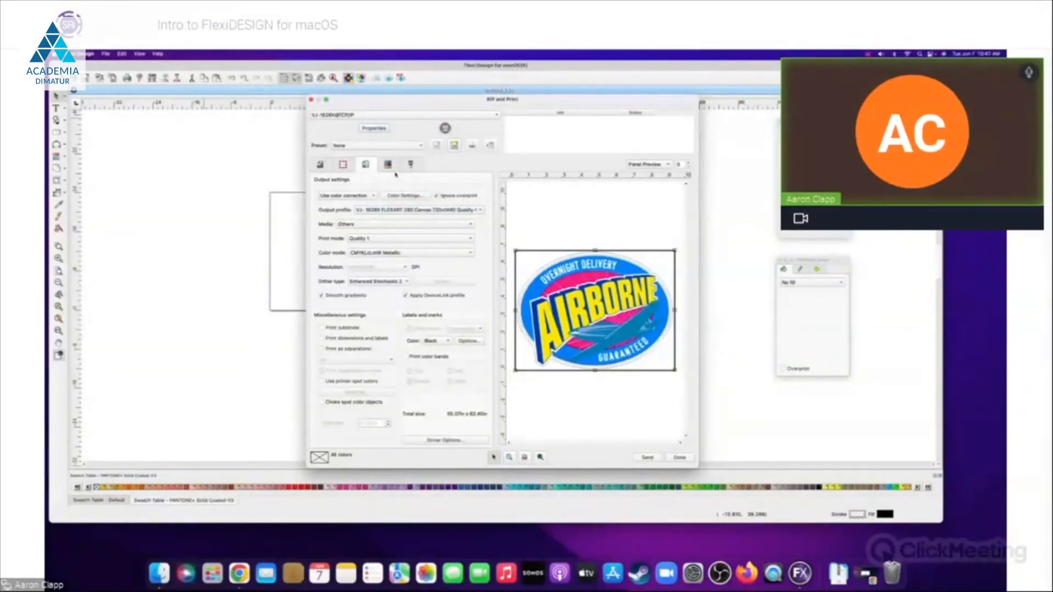
- Assign the Cut Fast preset as the before-job condition of the CutContour color in the cutter's driver options
{"action": "left_click", "coordinate": [411, 165]}
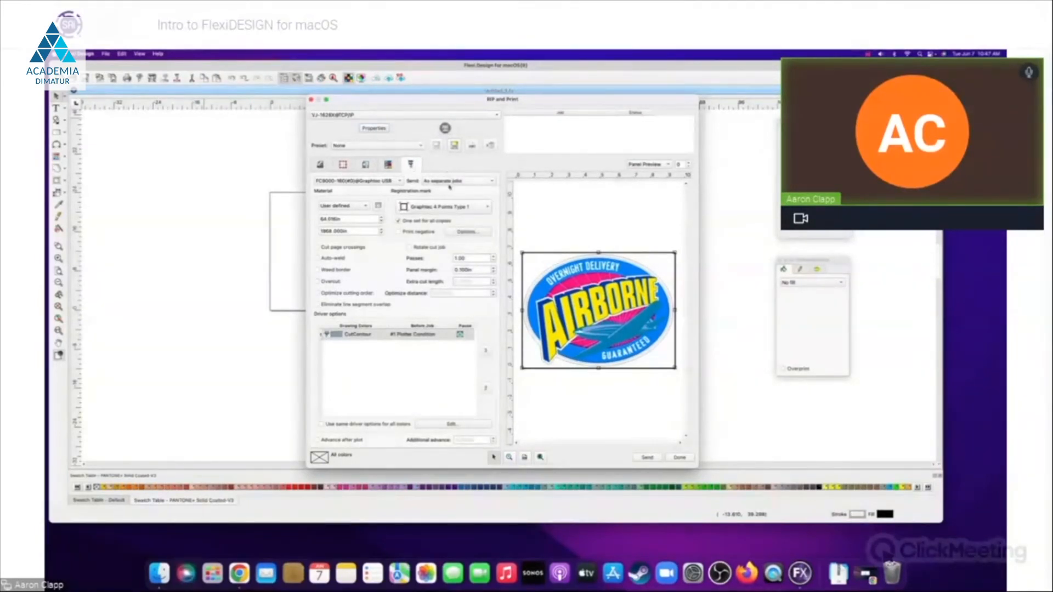
{"action": "double_click", "coordinate": [404, 334]}
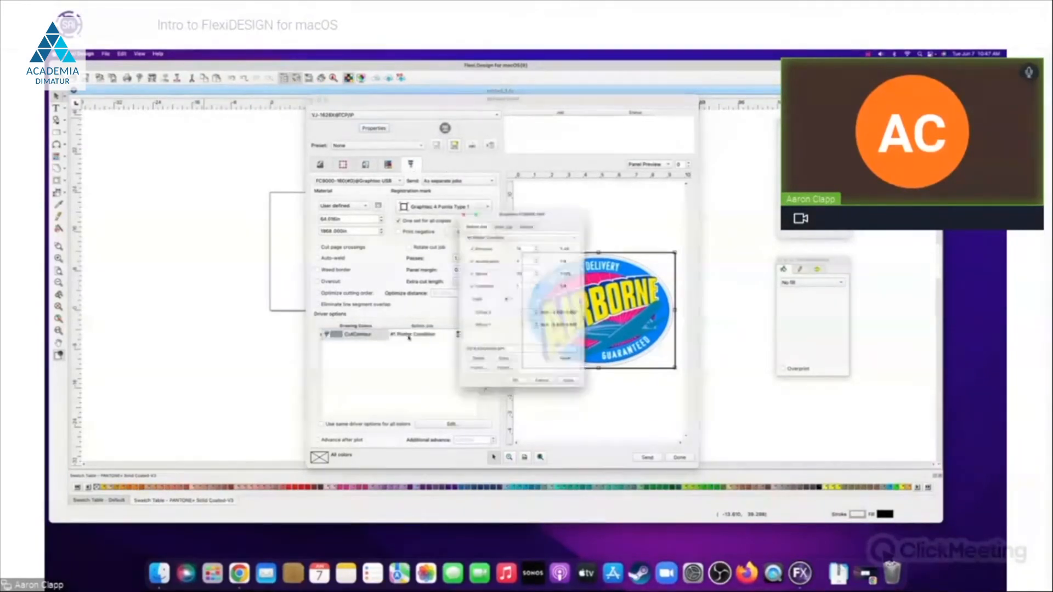
{"action": "left_click", "coordinate": [482, 225]}
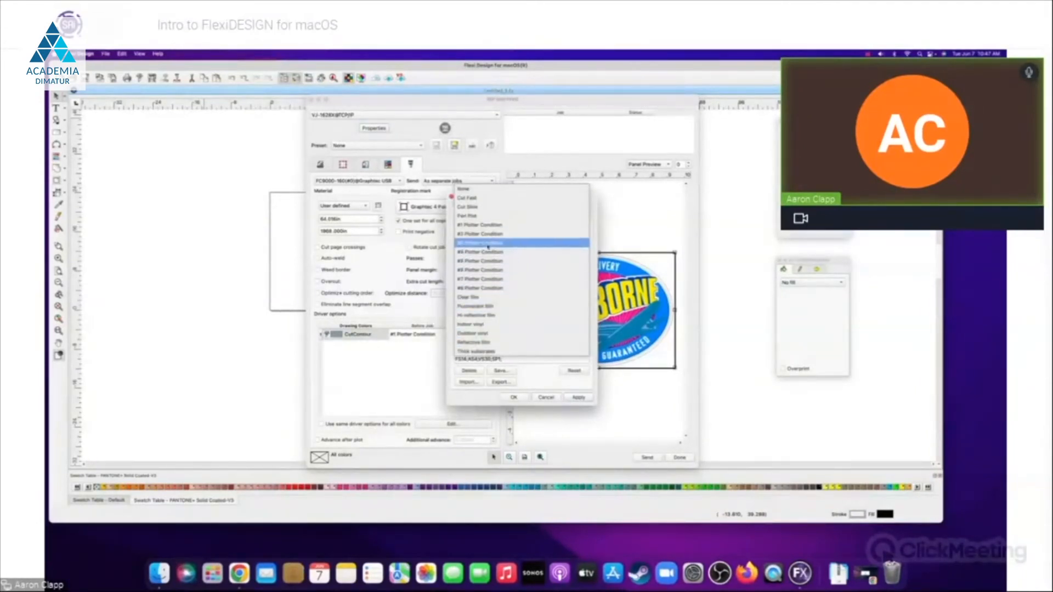
{"action": "left_click", "coordinate": [476, 201]}
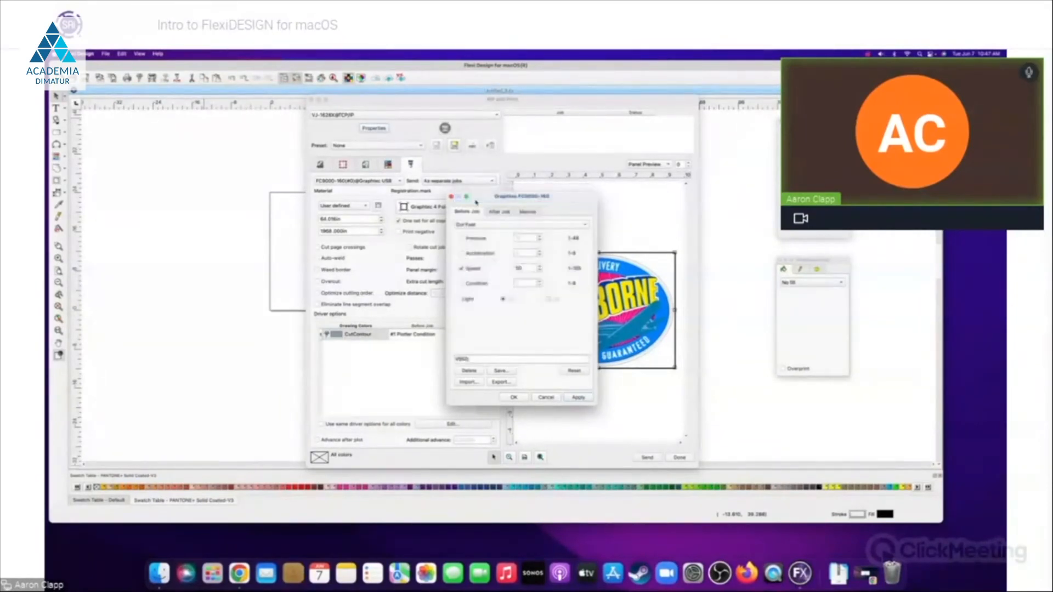
{"action": "left_click", "coordinate": [462, 253]}
{"action": "left_click", "coordinate": [462, 283]}
{"action": "left_click", "coordinate": [462, 283]}
{"action": "left_click", "coordinate": [585, 399]}
{"action": "left_click", "coordinate": [505, 398]}
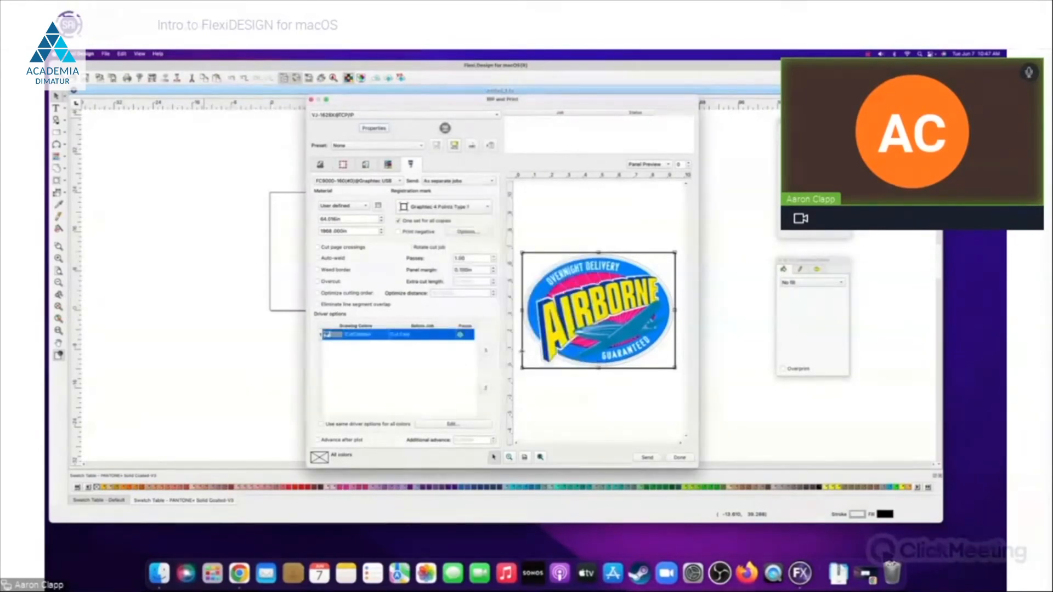
- Set the cut job's registration mark to Graphtec 4 Points Type 2
{"action": "left_click", "coordinate": [439, 206]}
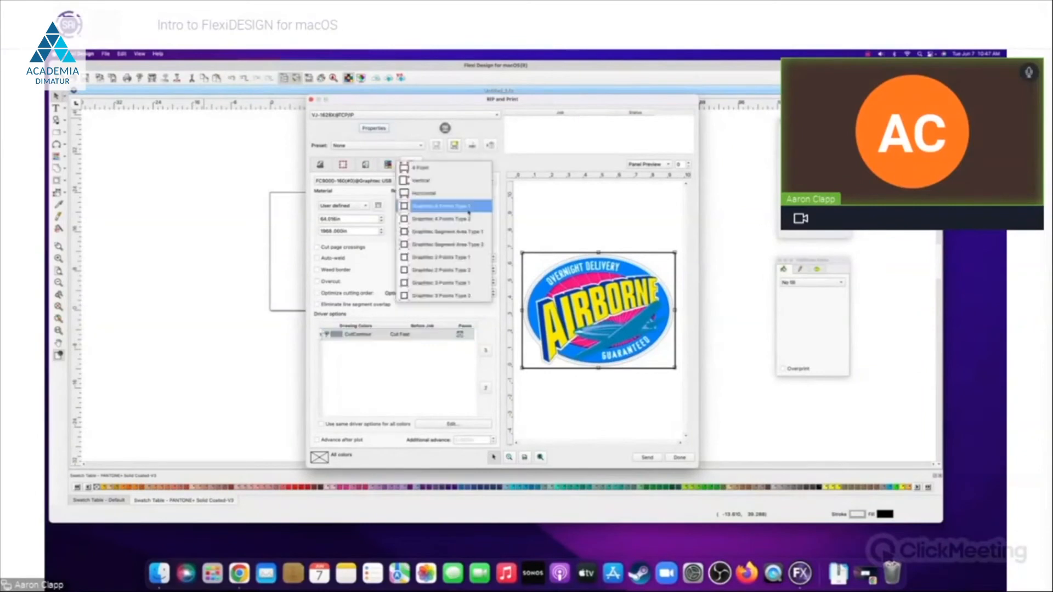
{"action": "left_click", "coordinate": [433, 224]}
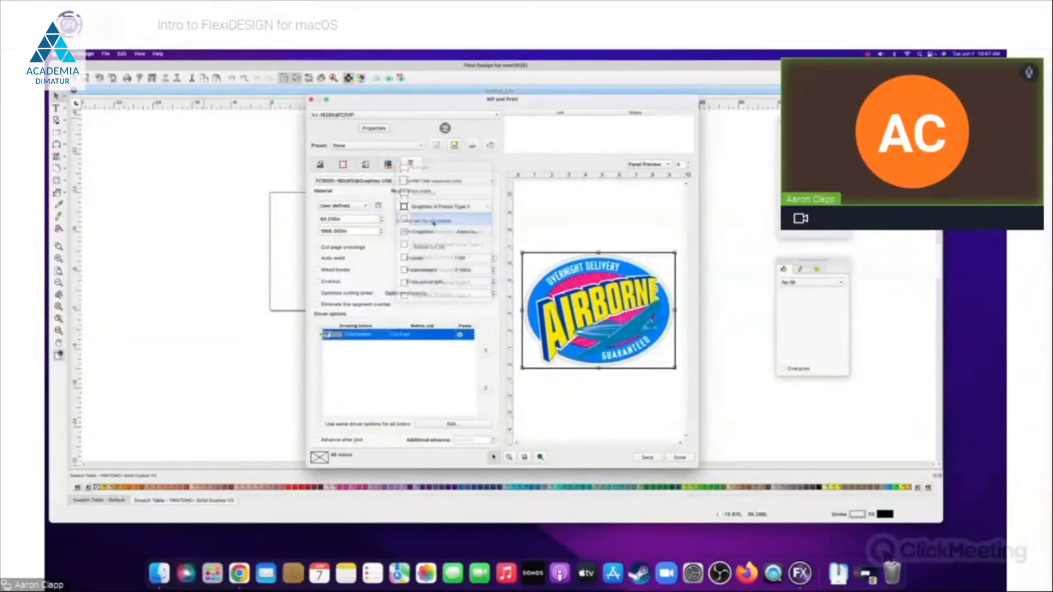
- Review the layout of the copies on the media and the list of available printers
{"action": "left_click", "coordinate": [322, 165]}
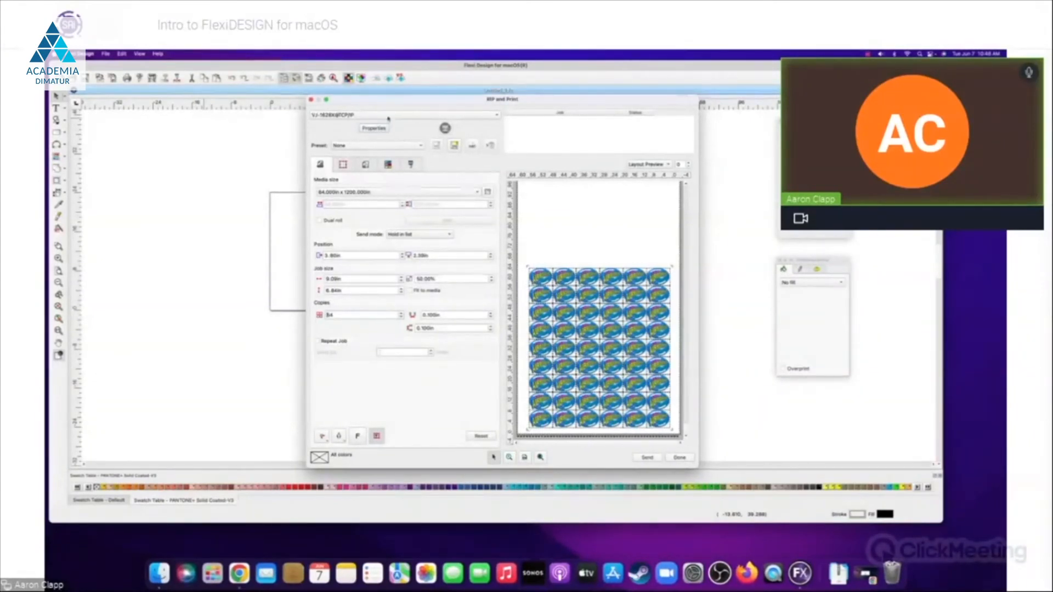
{"action": "left_click", "coordinate": [341, 116]}
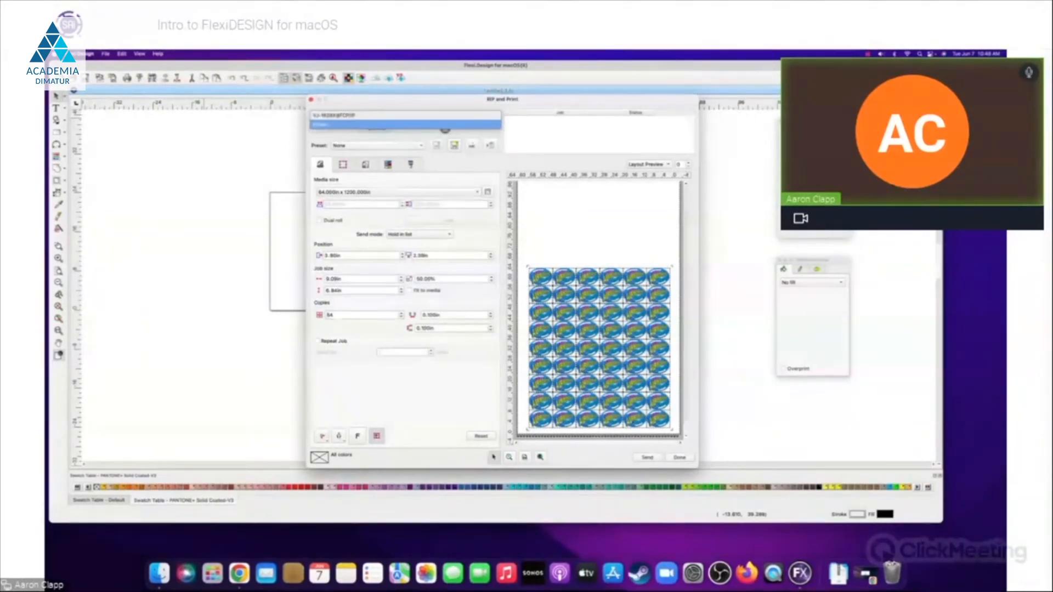
{"action": "left_click", "coordinate": [658, 460]}
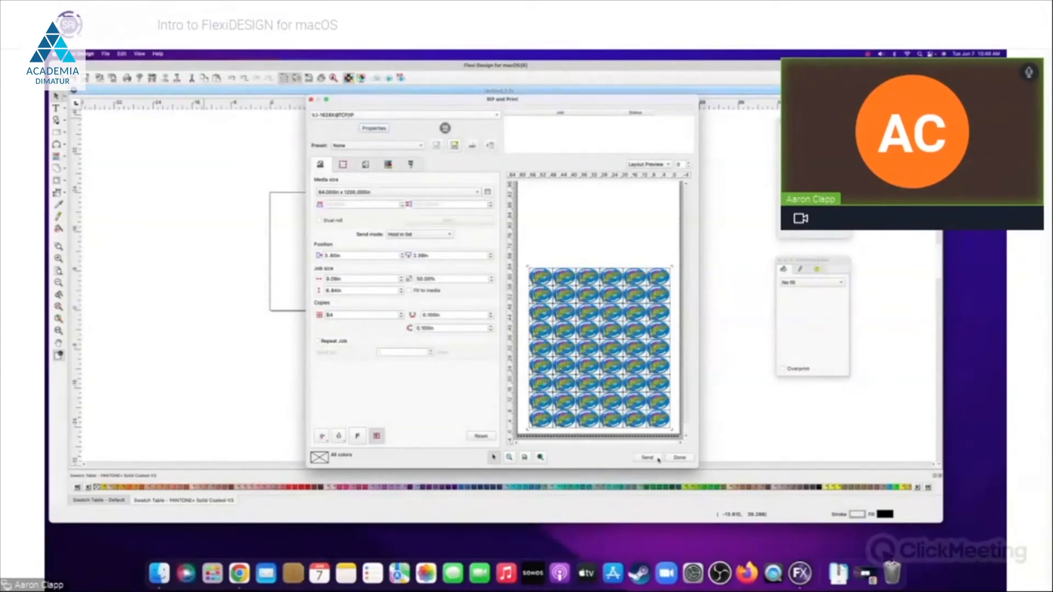
- Send the nested logo job to the printer with the Hold in list mode, and examine the screenshot of Production Manager's preferences
{"action": "left_click", "coordinate": [647, 458]}
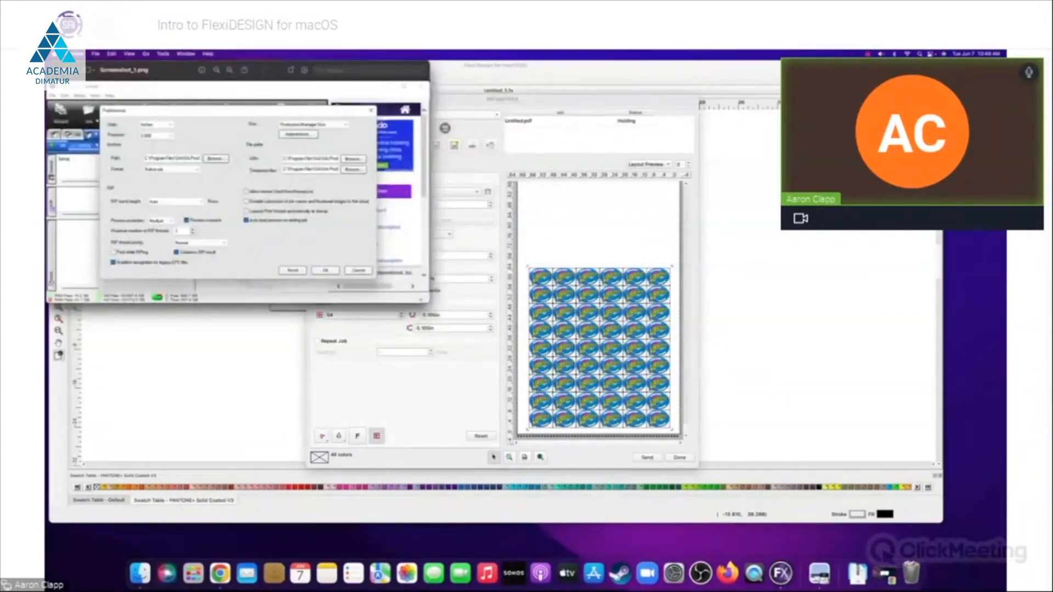
{"action": "left_click_drag", "start_coordinate": [427, 302], "coordinate": [944, 528]}
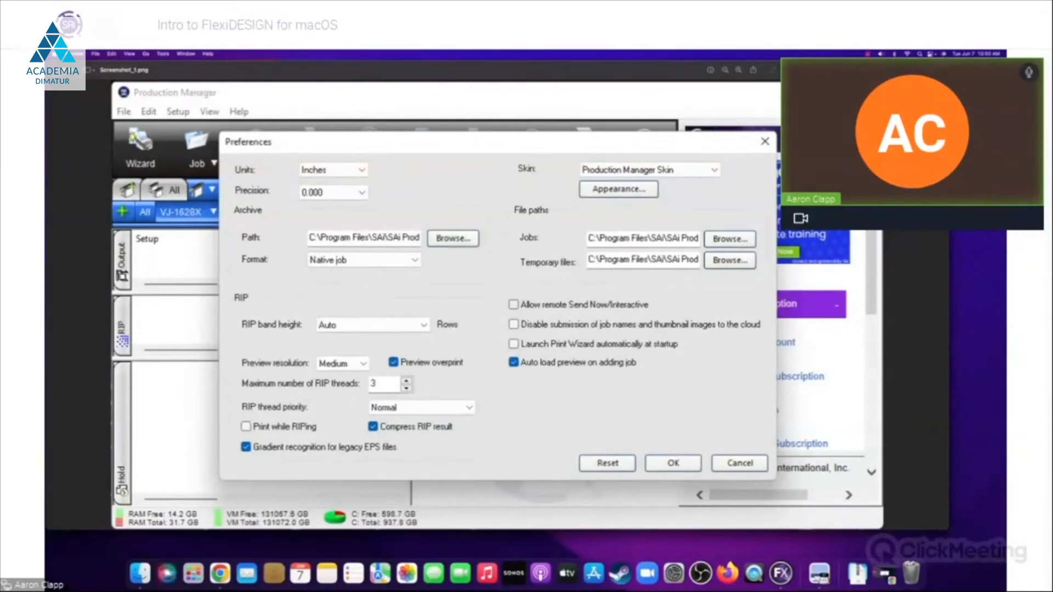
{"action": "key", "text": "super+w"}
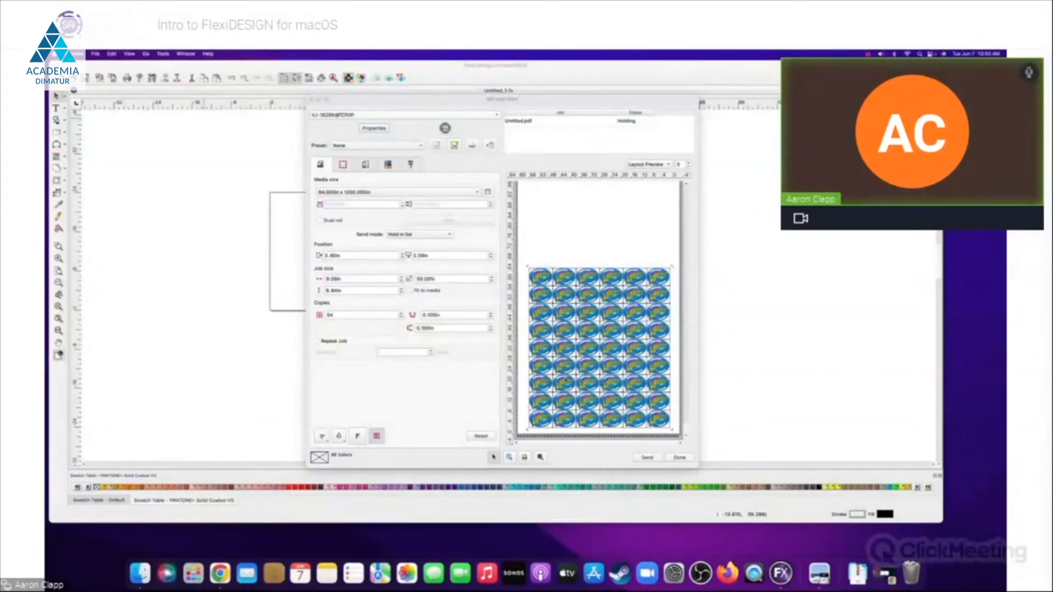
- Send the nested logo job to the printer once more and close RIP and Print
{"action": "left_click", "coordinate": [646, 457]}
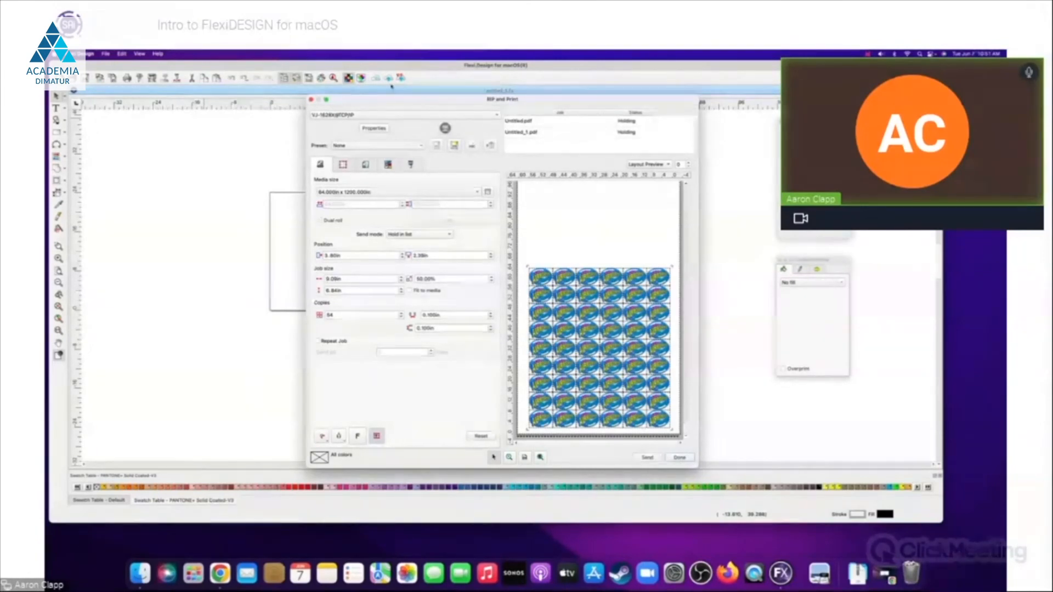
{"action": "left_click_drag", "start_coordinate": [657, 454], "coordinate": [652, 443]}
{"action": "left_click", "coordinate": [671, 449]}
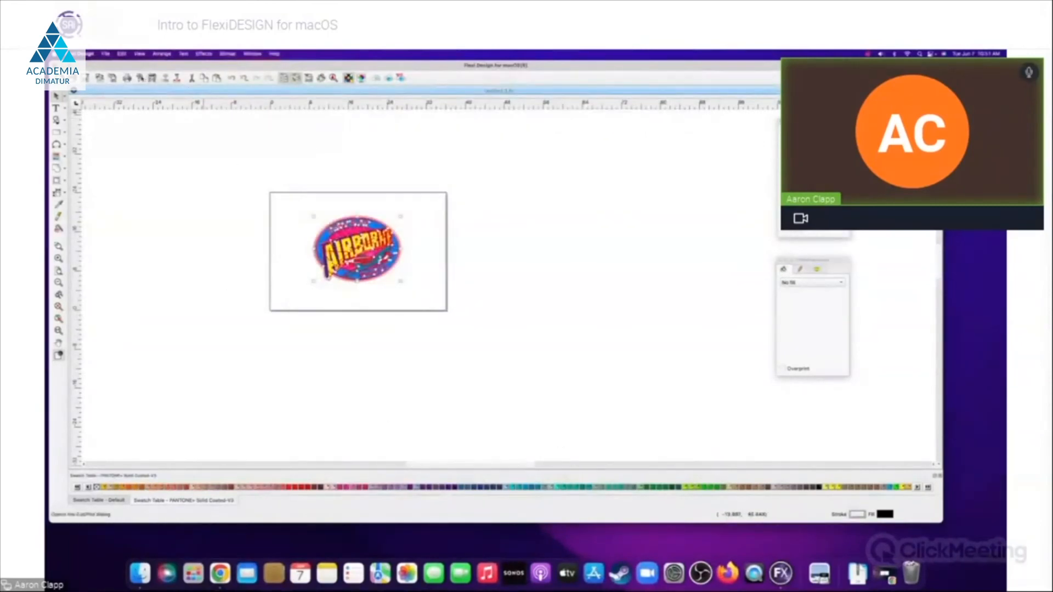
- Open Cut/Plot for the Airborne logo with the Graphtec USB cutter and review its driver options and advanced cutting options
{"action": "left_click", "coordinate": [138, 78]}
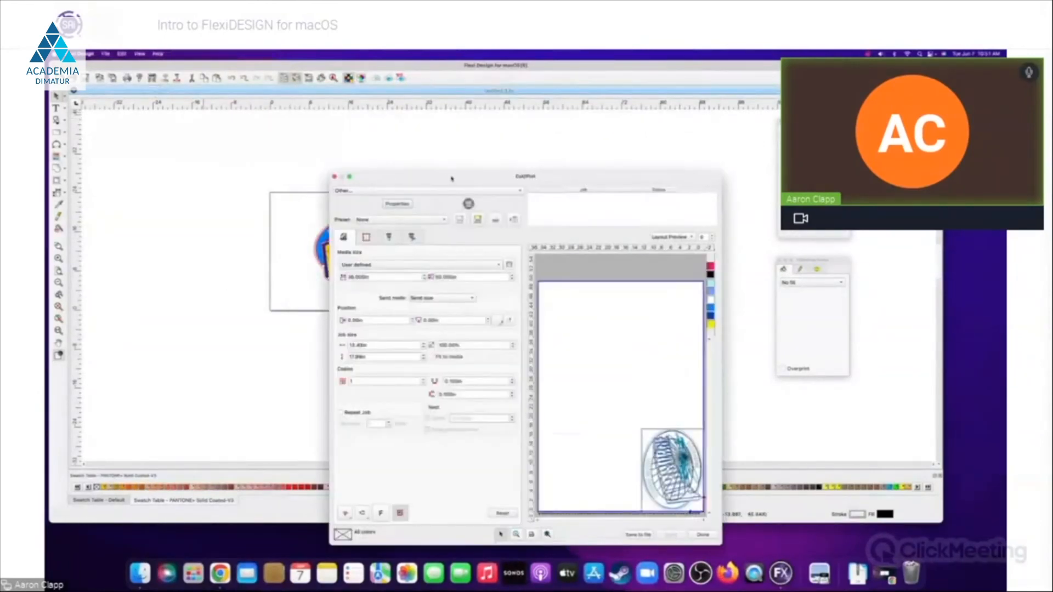
{"action": "left_click_drag", "start_coordinate": [451, 178], "coordinate": [442, 109]}
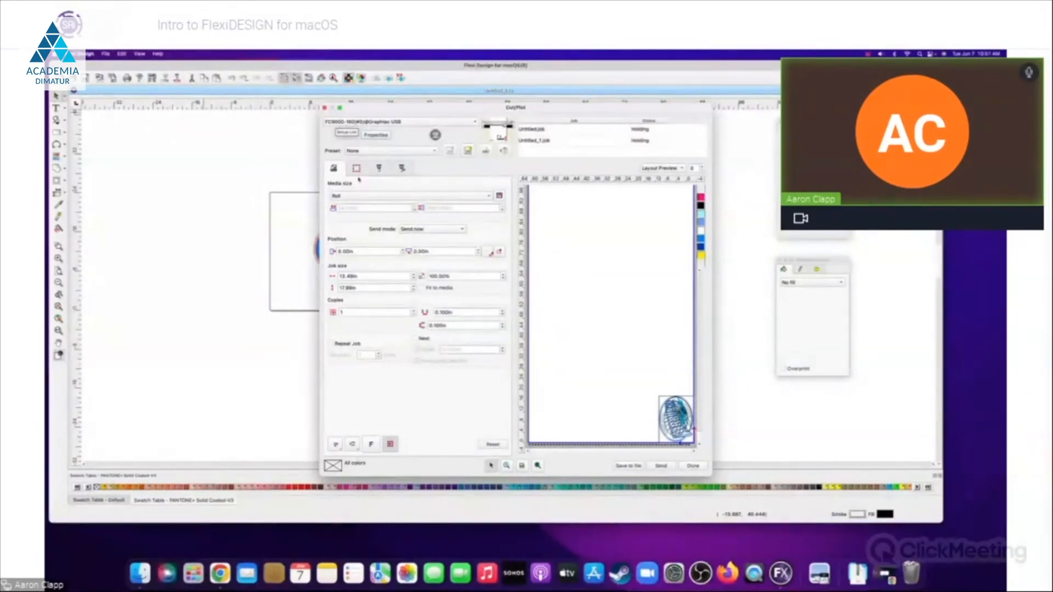
{"action": "left_click", "coordinate": [400, 170]}
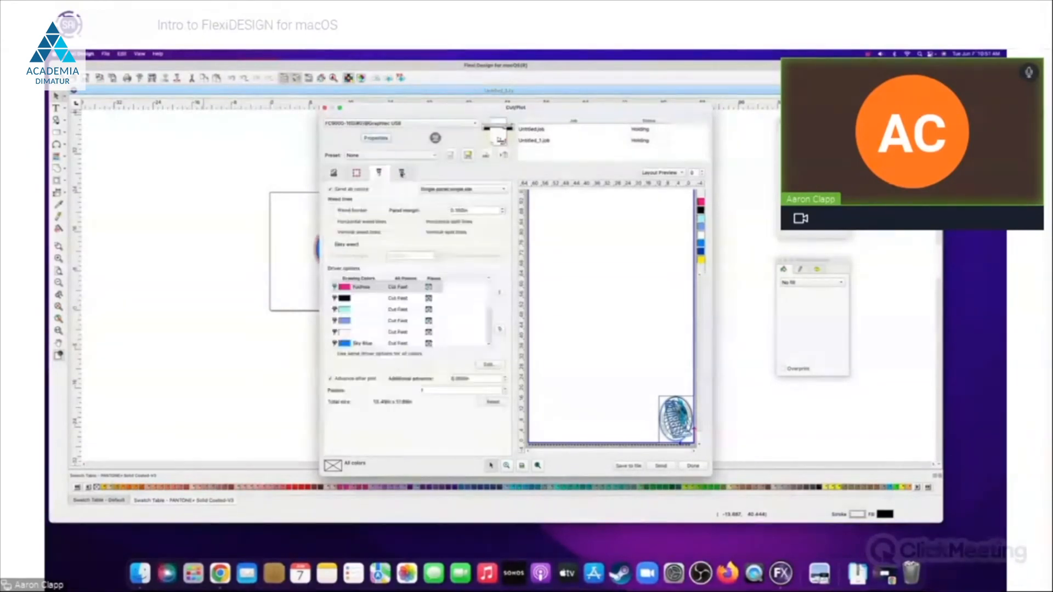
{"action": "left_click", "coordinate": [410, 173]}
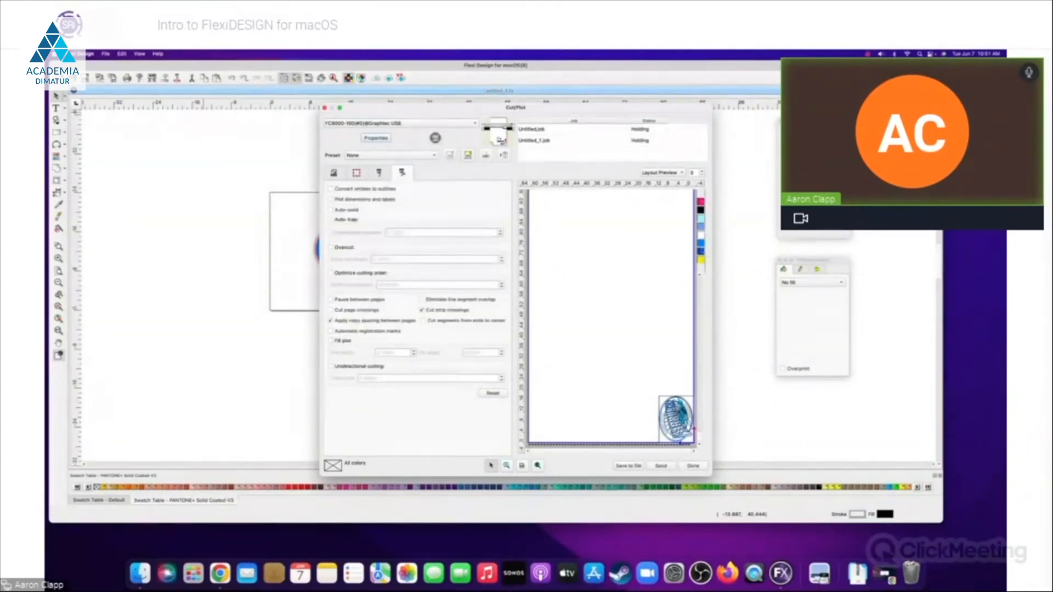
{"action": "left_click", "coordinate": [379, 172]}
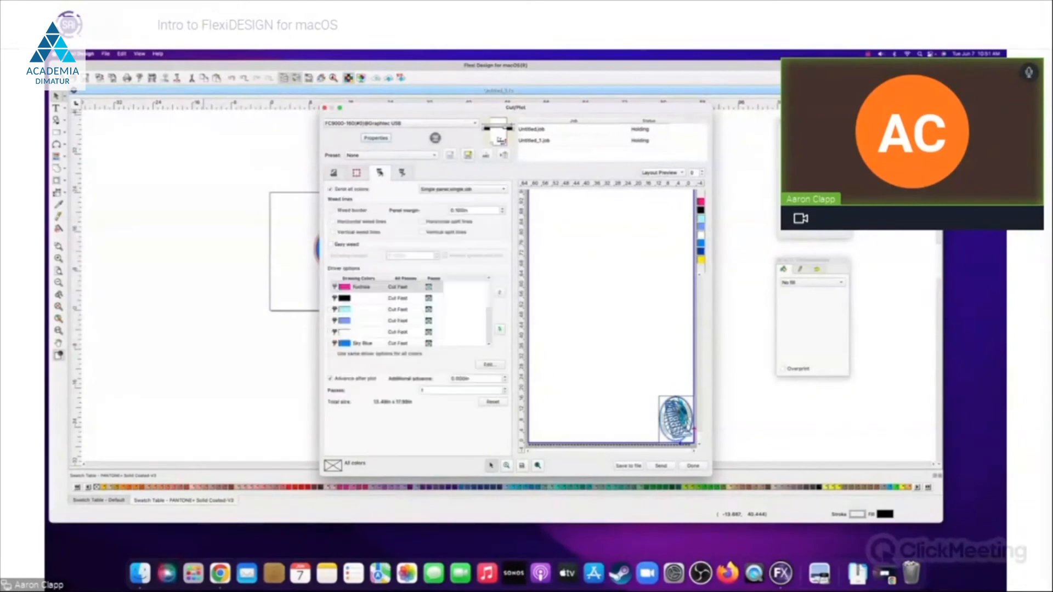
- Set the cut job to separate panels, separate jobs and preview the cut paths of the individual colors
{"action": "left_click", "coordinate": [475, 192]}
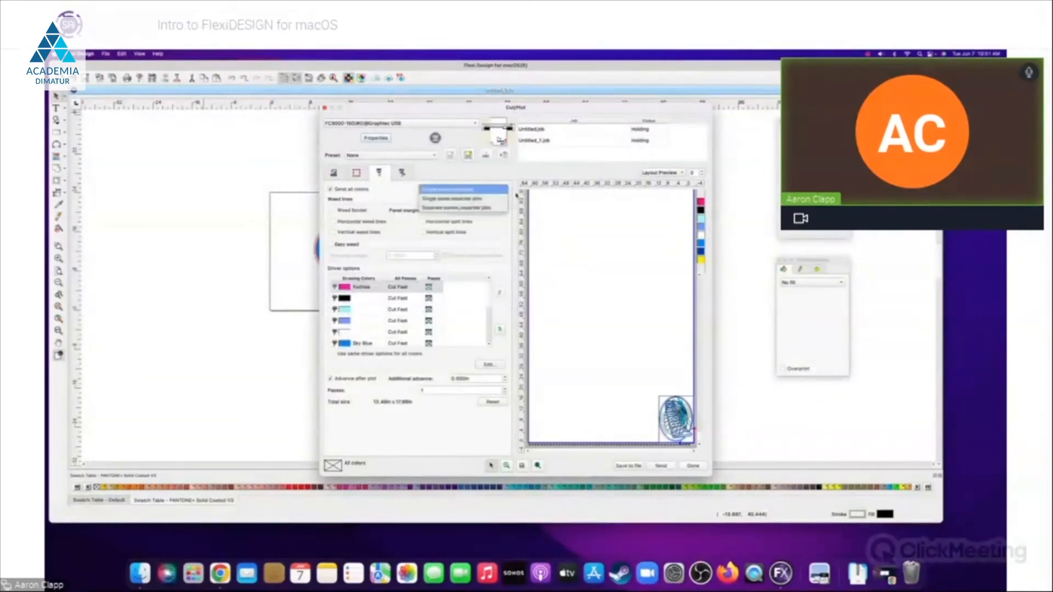
{"action": "left_click", "coordinate": [488, 208]}
{"action": "left_click", "coordinate": [700, 211]}
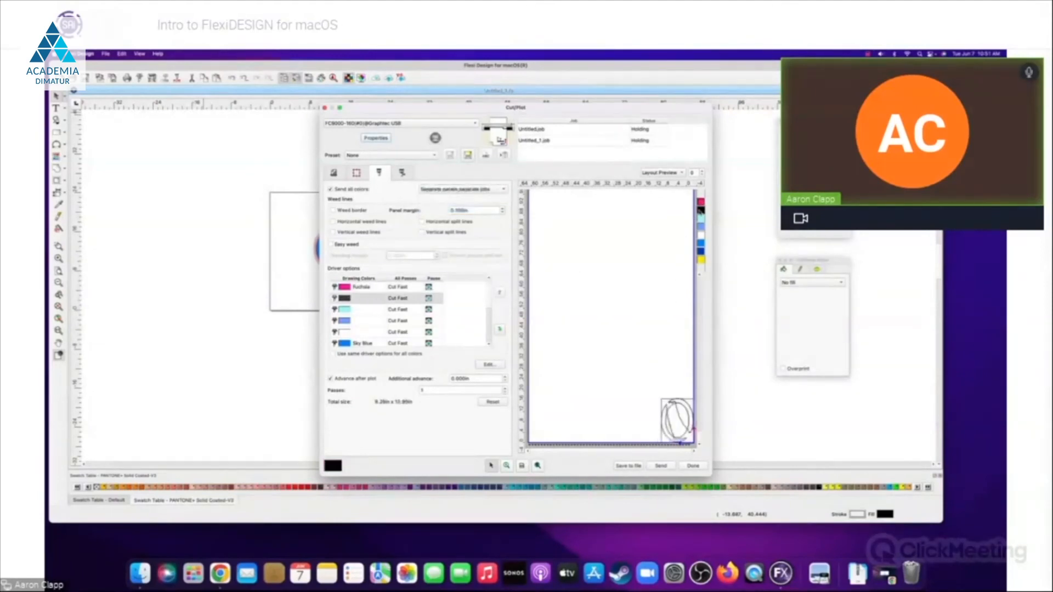
{"action": "left_click", "coordinate": [700, 219]}
{"action": "left_click", "coordinate": [701, 226]}
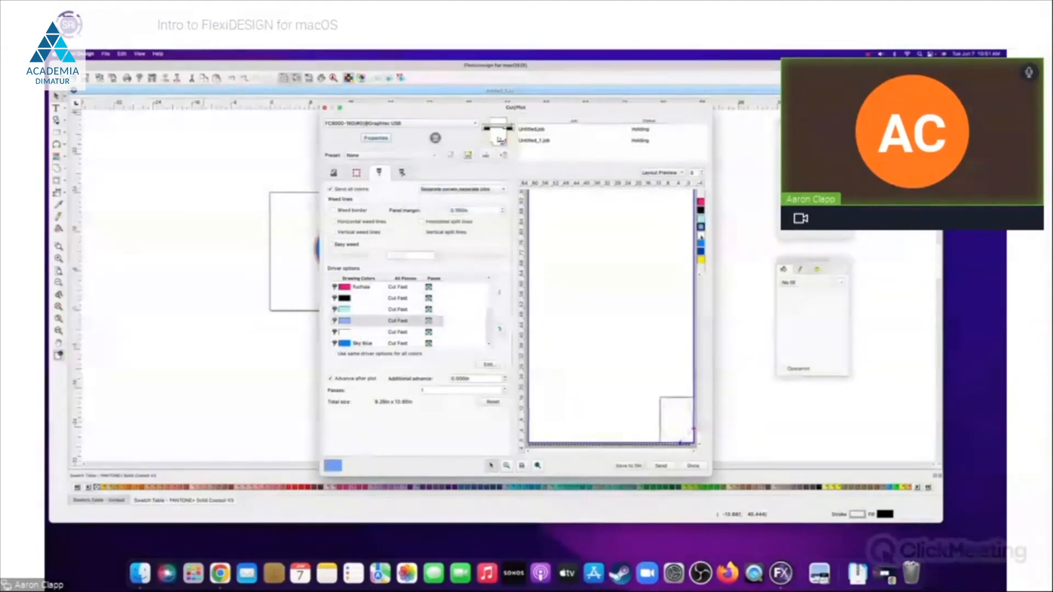
{"action": "left_click", "coordinate": [700, 235]}
{"action": "left_click", "coordinate": [700, 243]}
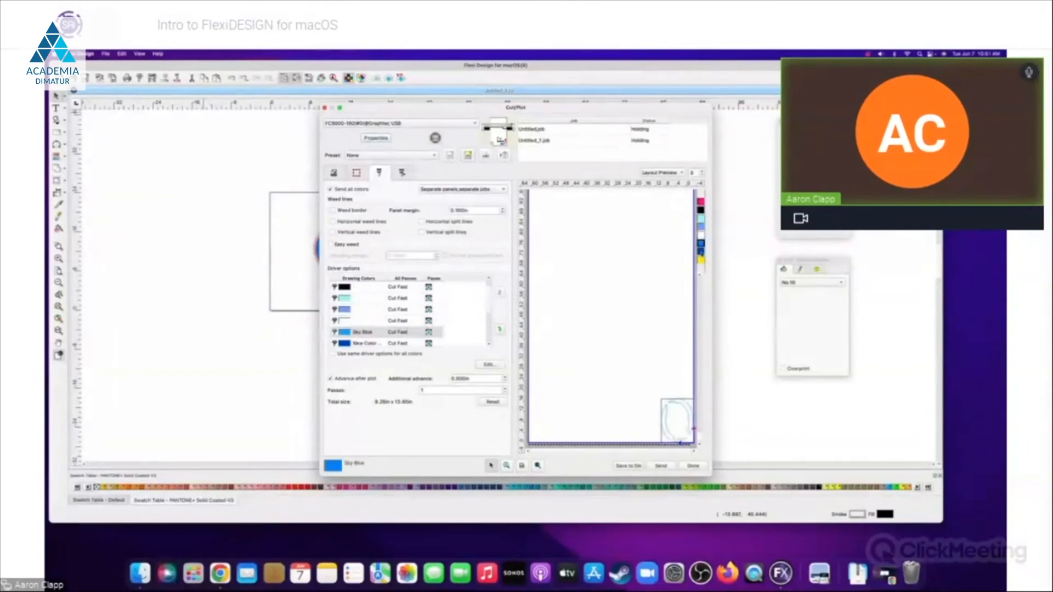
{"action": "left_click", "coordinate": [700, 251]}
{"action": "left_click", "coordinate": [700, 260]}
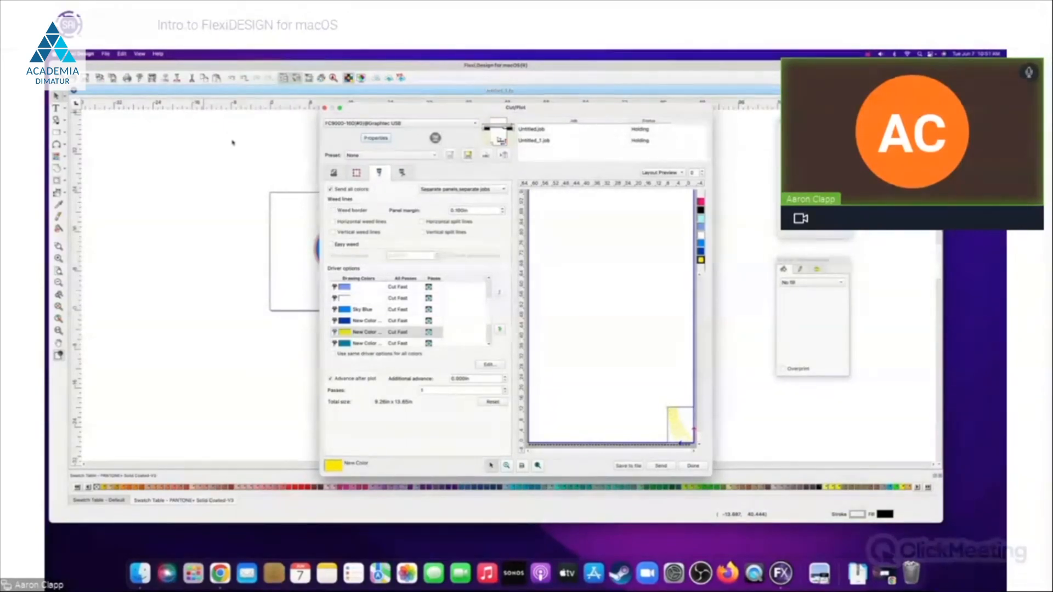
- Check the macOS version in the computer's system overview
{"action": "left_click", "coordinate": [54, 54]}
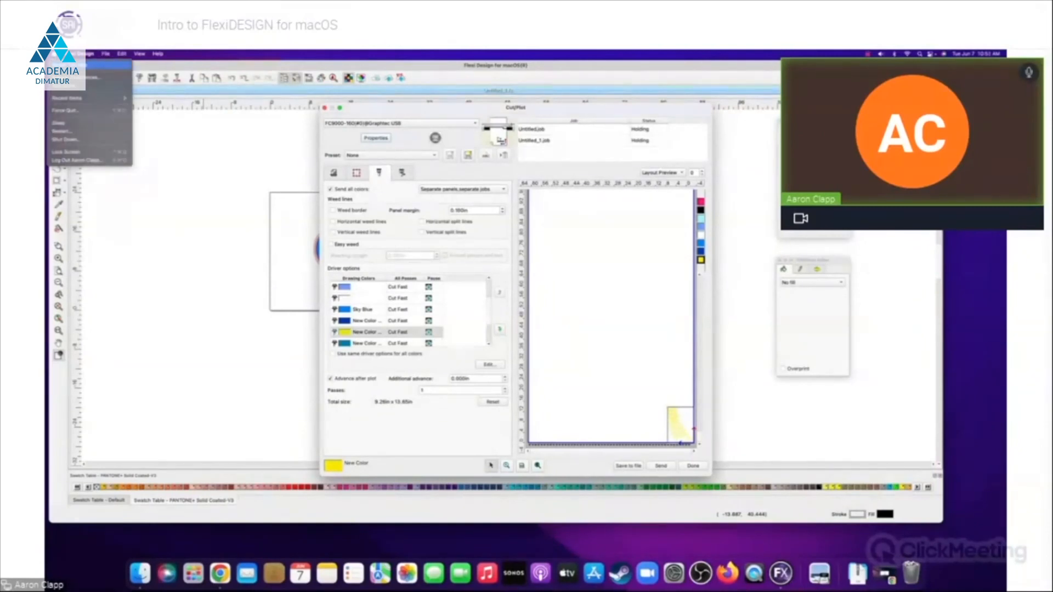
{"action": "left_click", "coordinate": [72, 64]}
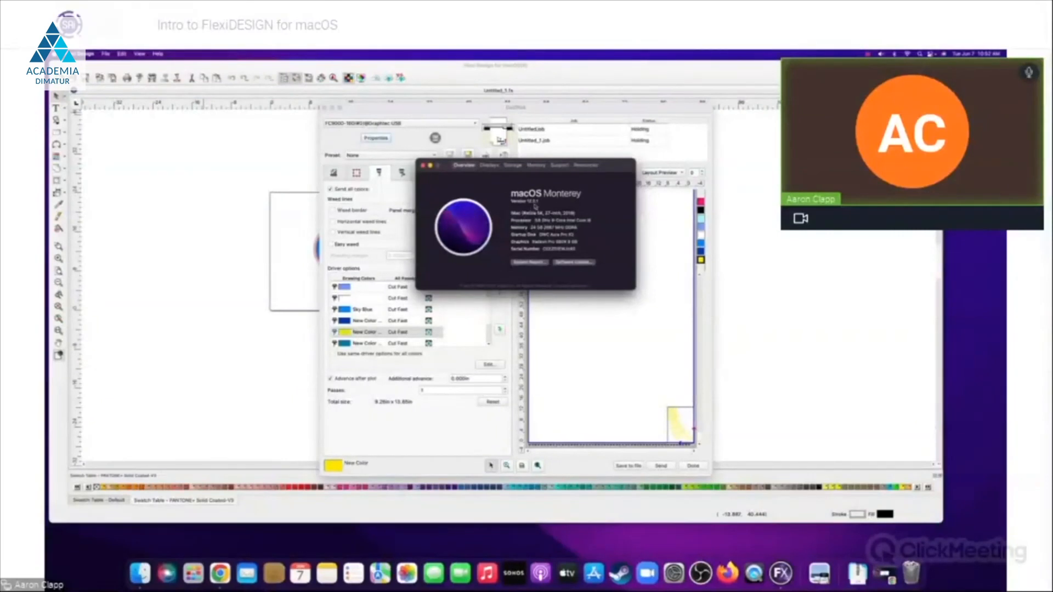
{"action": "left_click", "coordinate": [423, 165]}
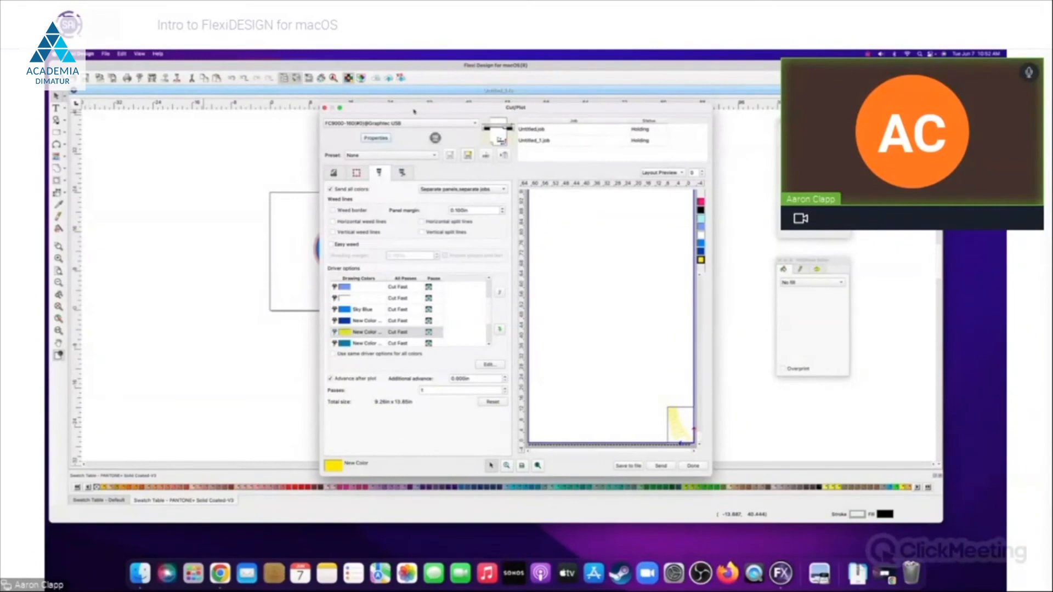
- Close the Cut/Plot settings and clear the selection of the Airborne logo on the artboard
{"action": "left_click_drag", "start_coordinate": [407, 114], "coordinate": [391, 97]}
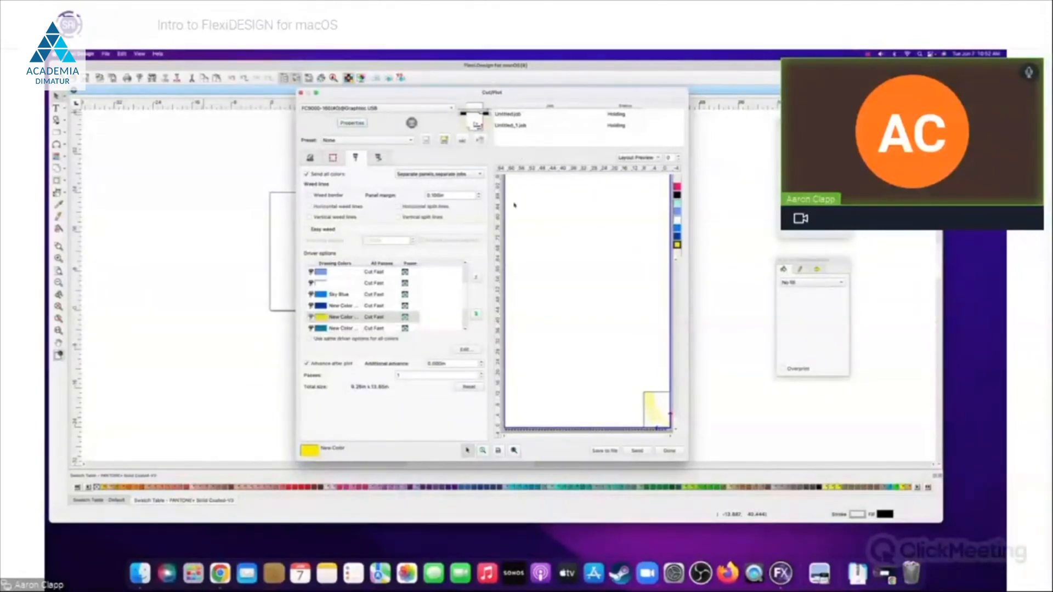
{"action": "left_click", "coordinate": [680, 451]}
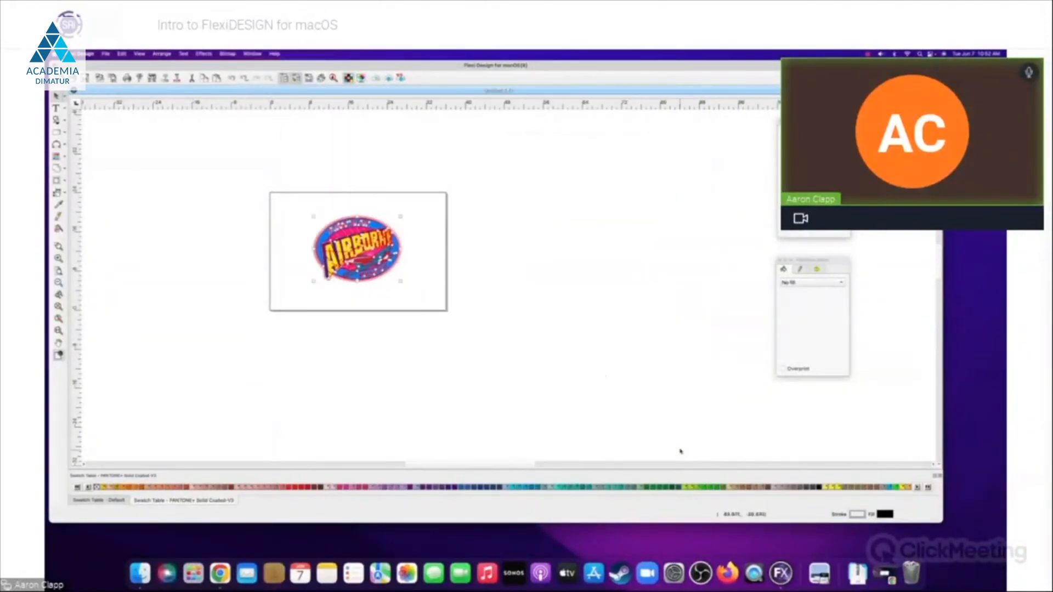
{"action": "left_click_drag", "start_coordinate": [263, 176], "coordinate": [505, 329]}
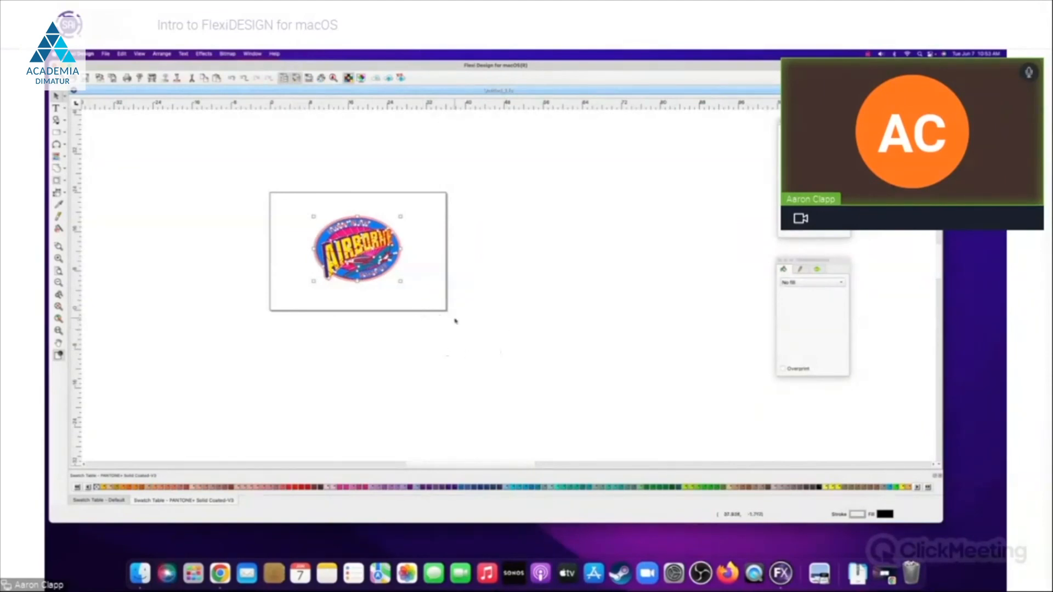
{"action": "left_click_drag", "start_coordinate": [255, 177], "coordinate": [473, 342]}
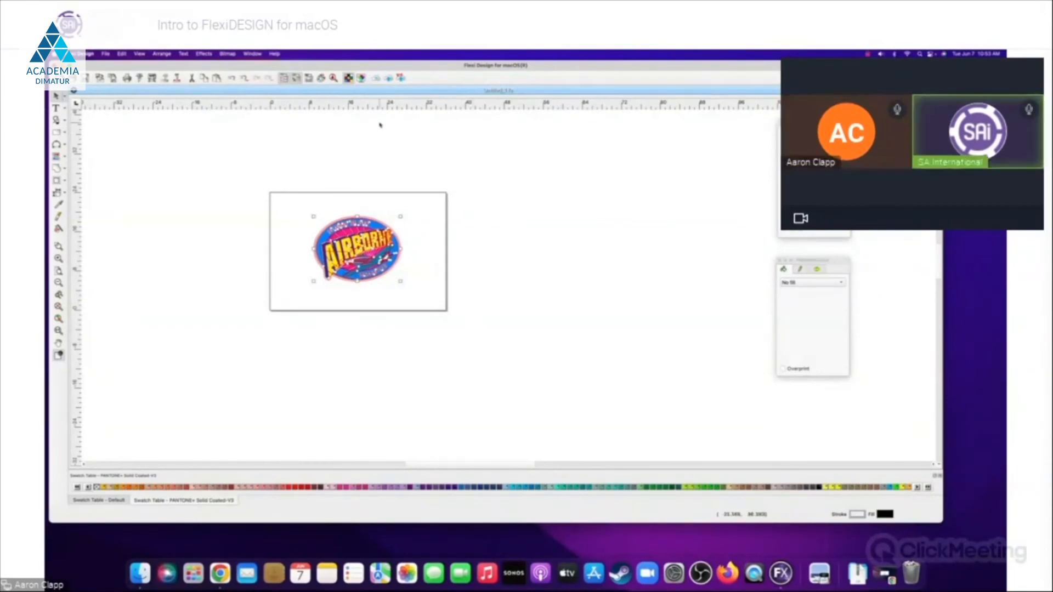
{"action": "left_click", "coordinate": [257, 189]}
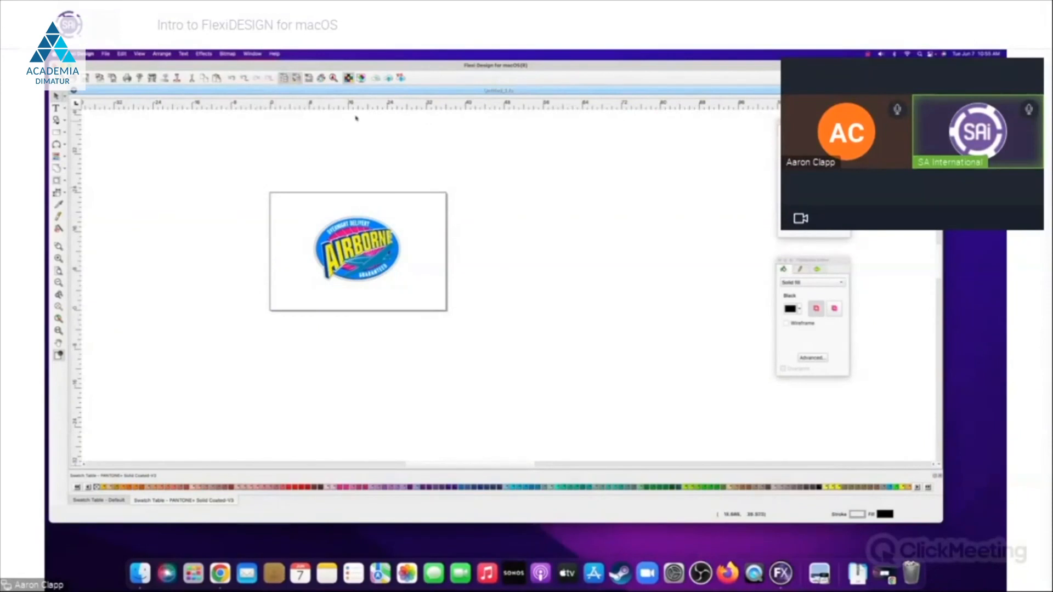
{"action": "left_click_drag", "start_coordinate": [402, 67], "coordinate": [405, 81]}
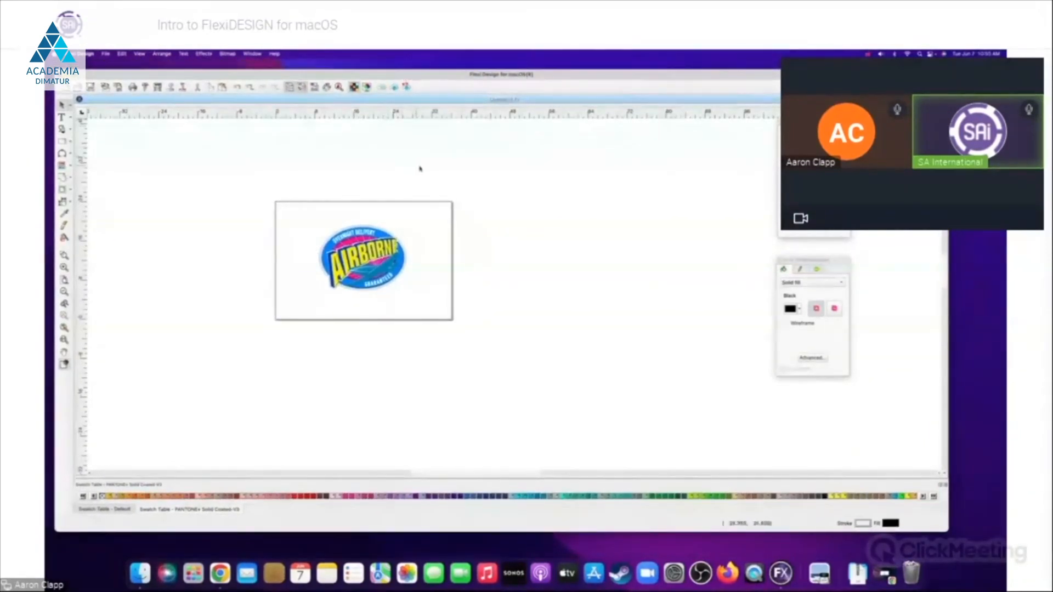